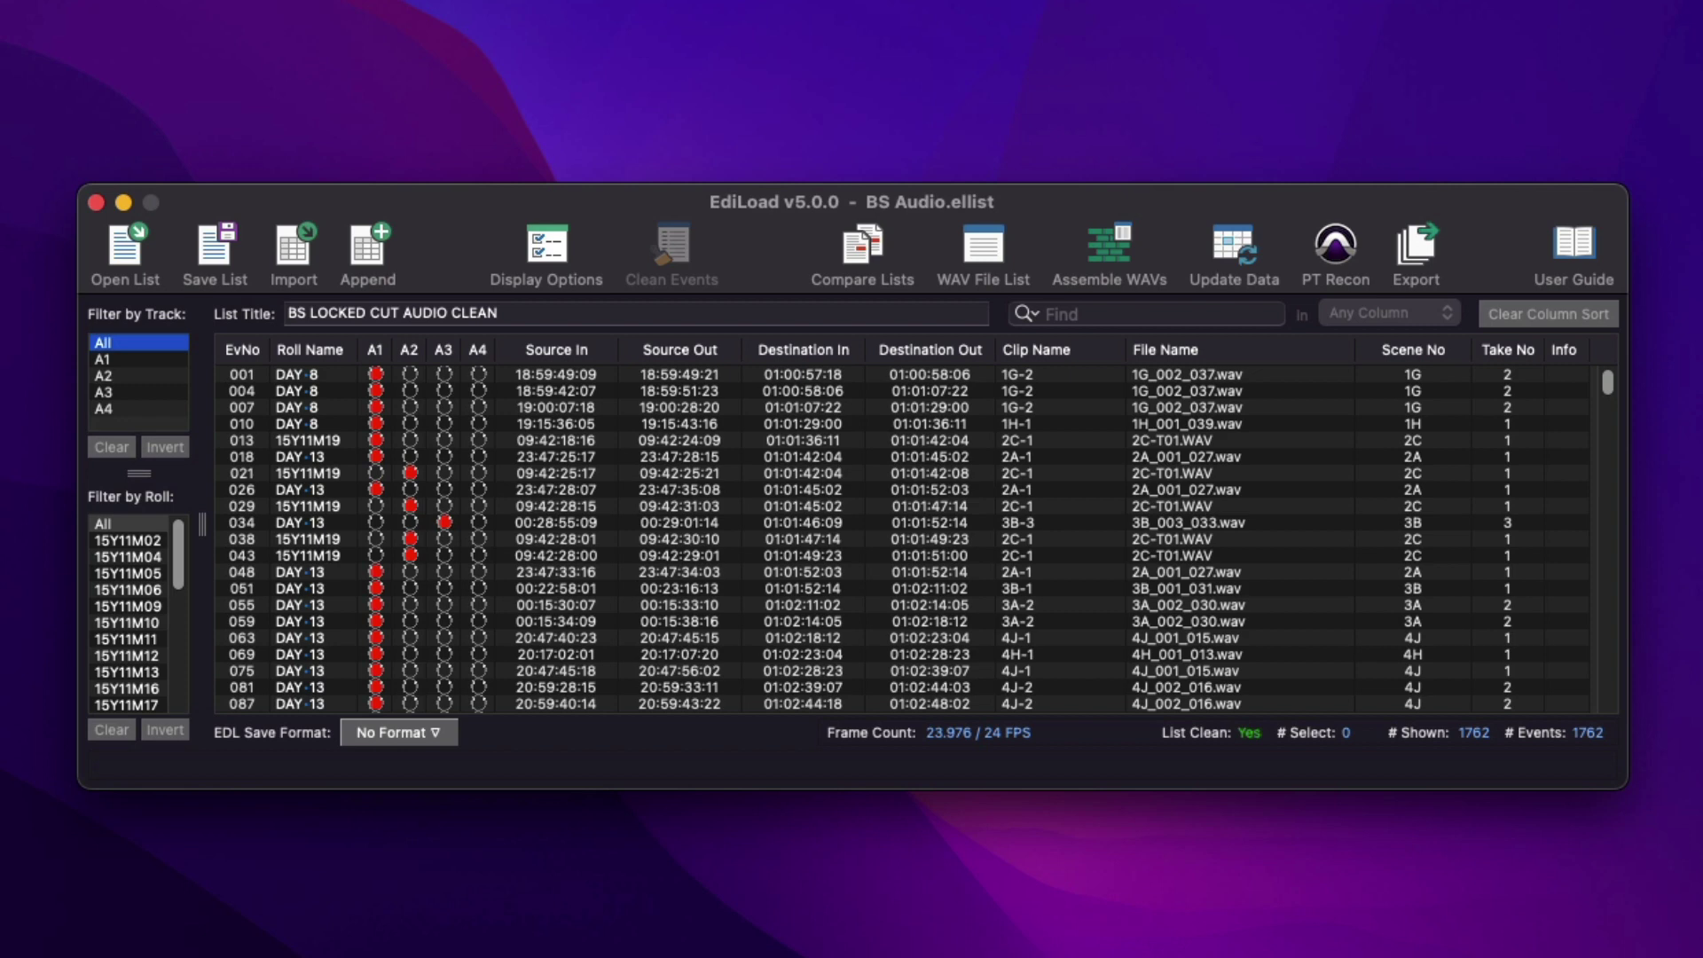
Step: Search the events for WILD, limiting the search to the Scene No column
click(1163, 308)
text(WILD)
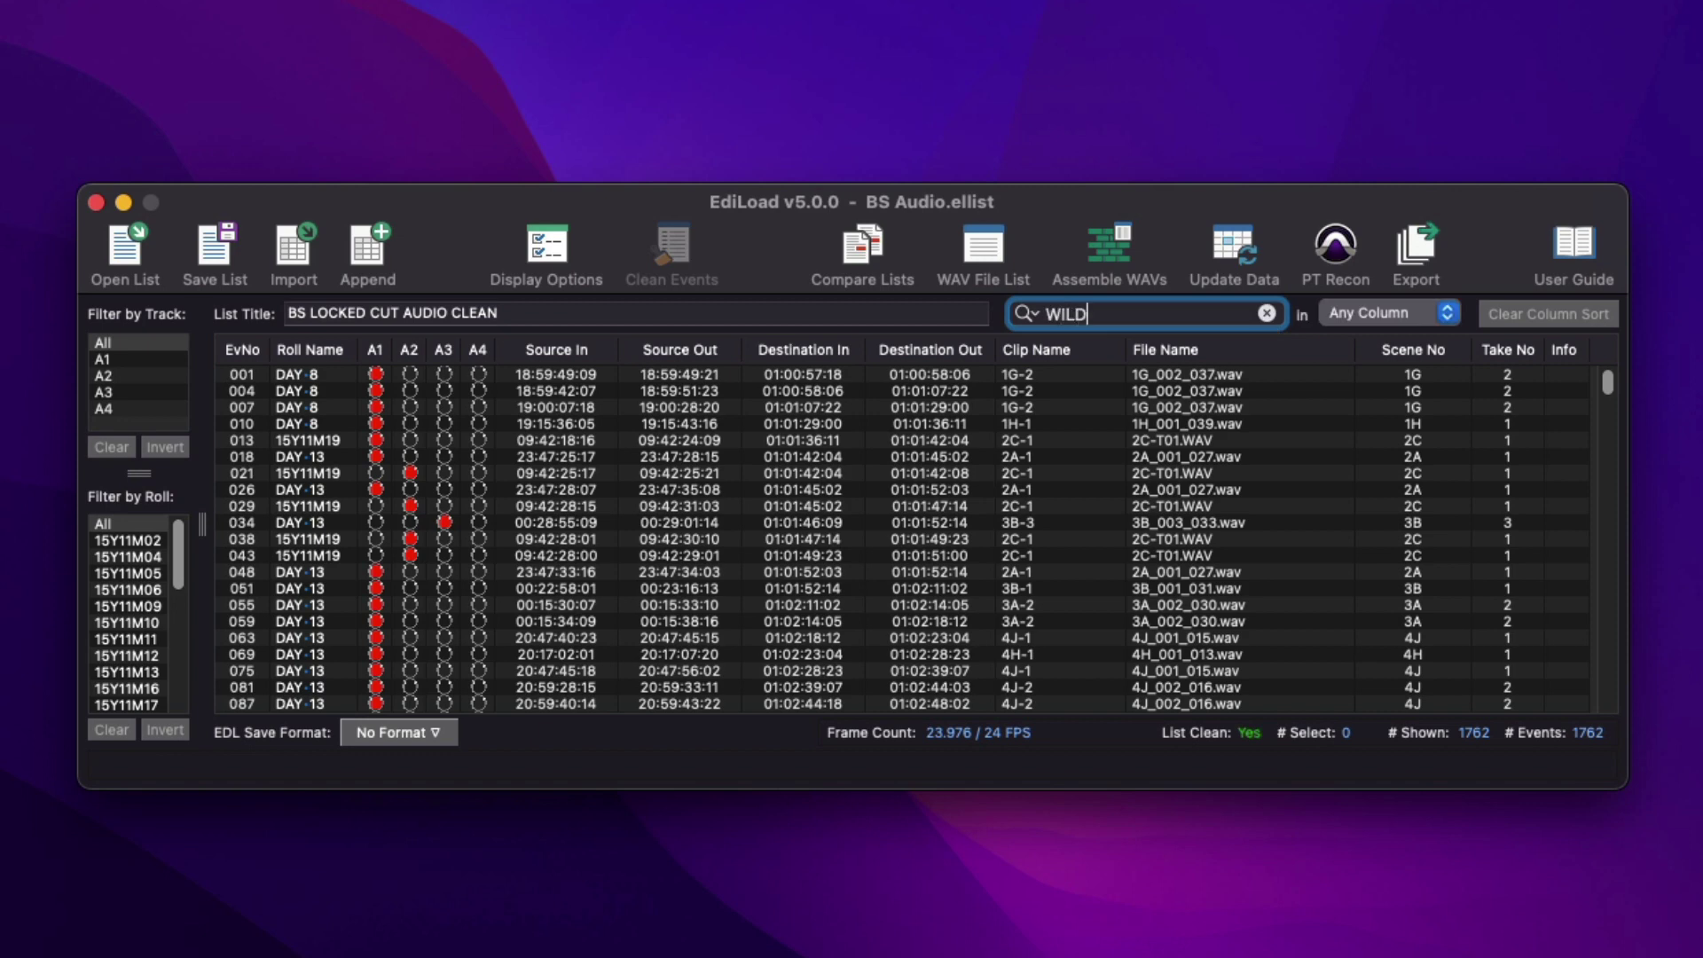
key(Return)
click(1342, 315)
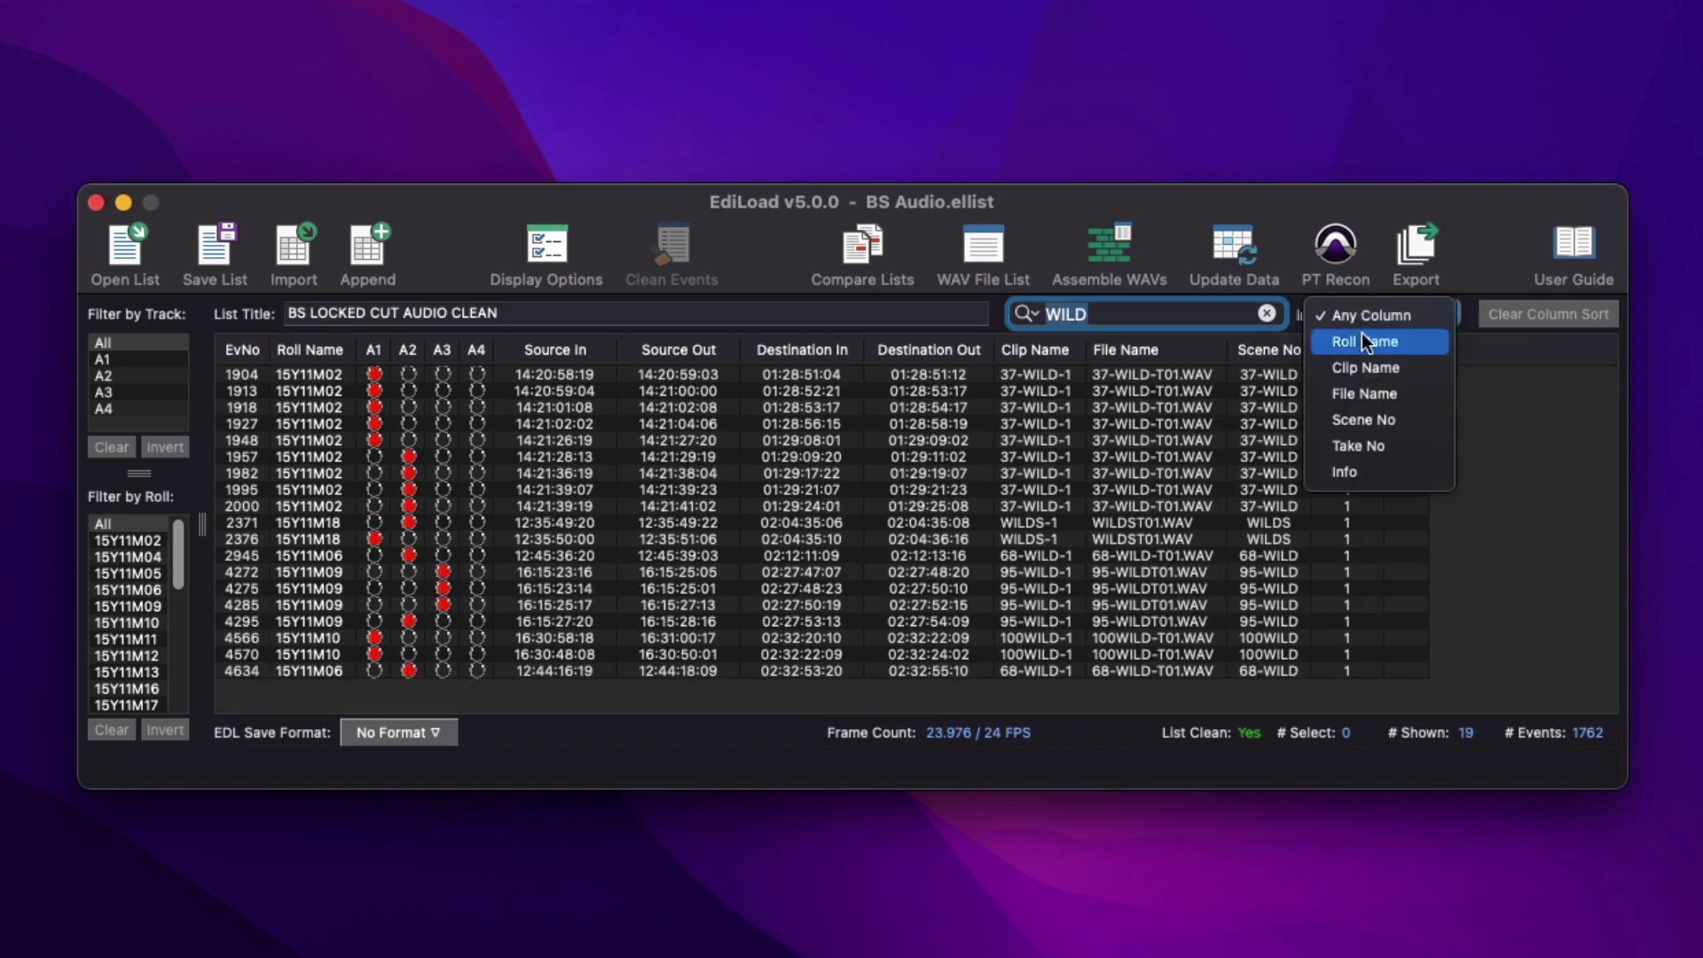
click(1375, 419)
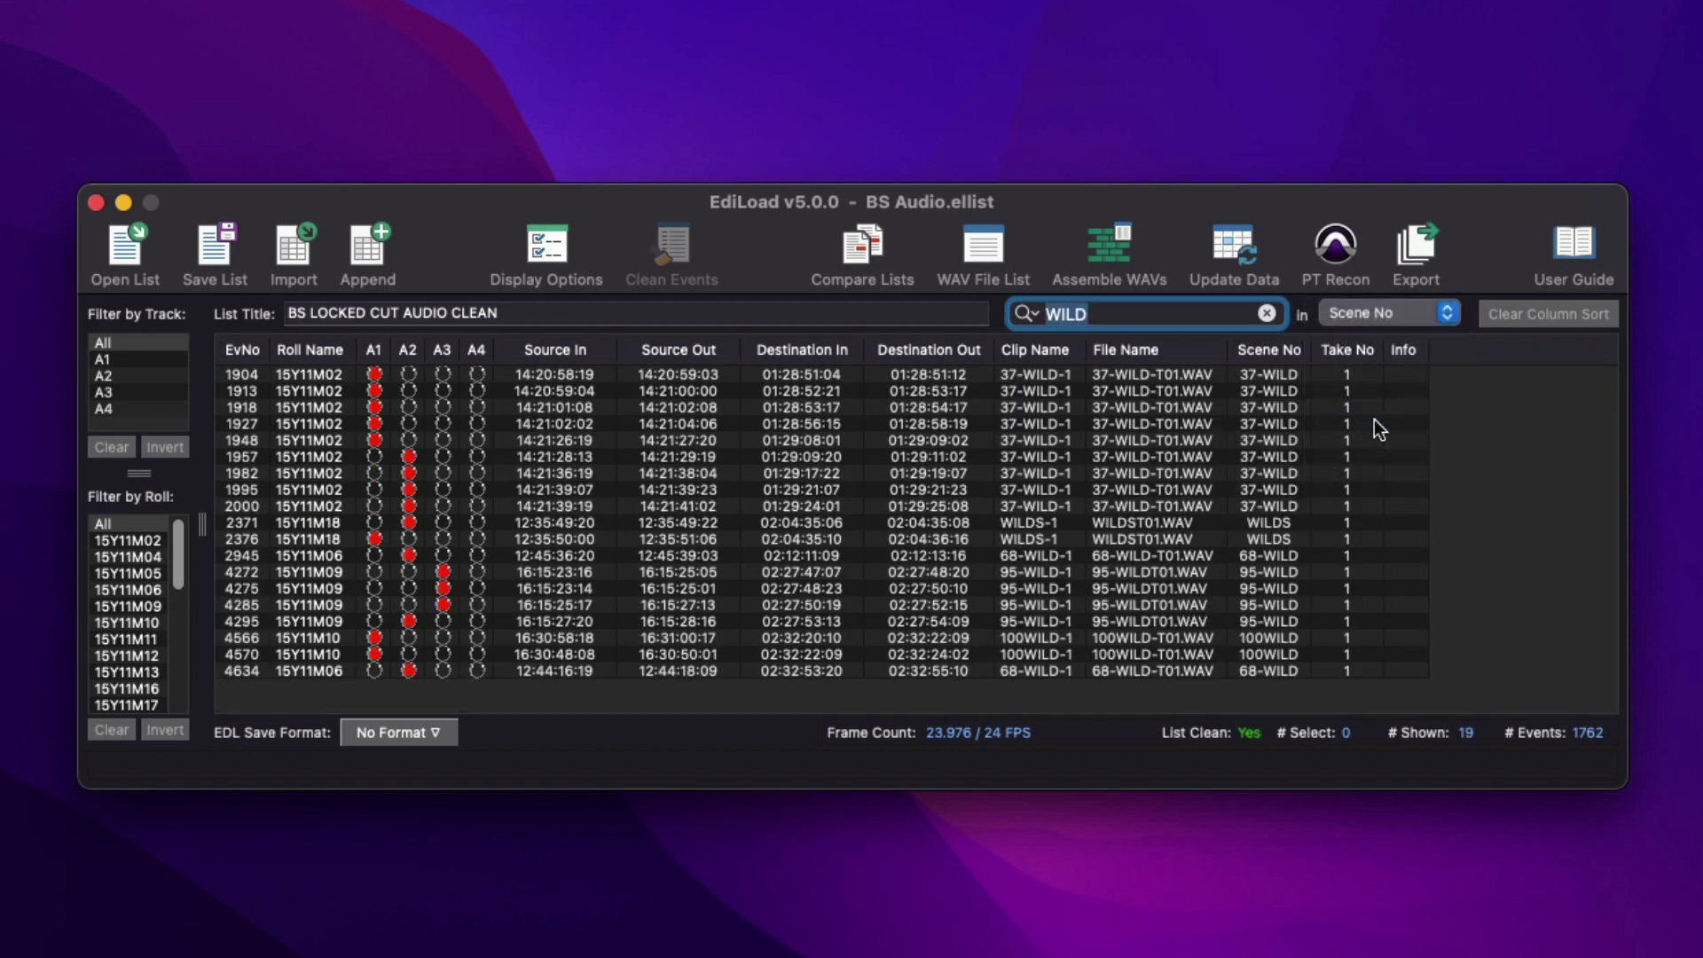
Step: Check the available display columns, then clear the WILD search to show all 1762 events
click(568, 252)
mouse_move(578, 282)
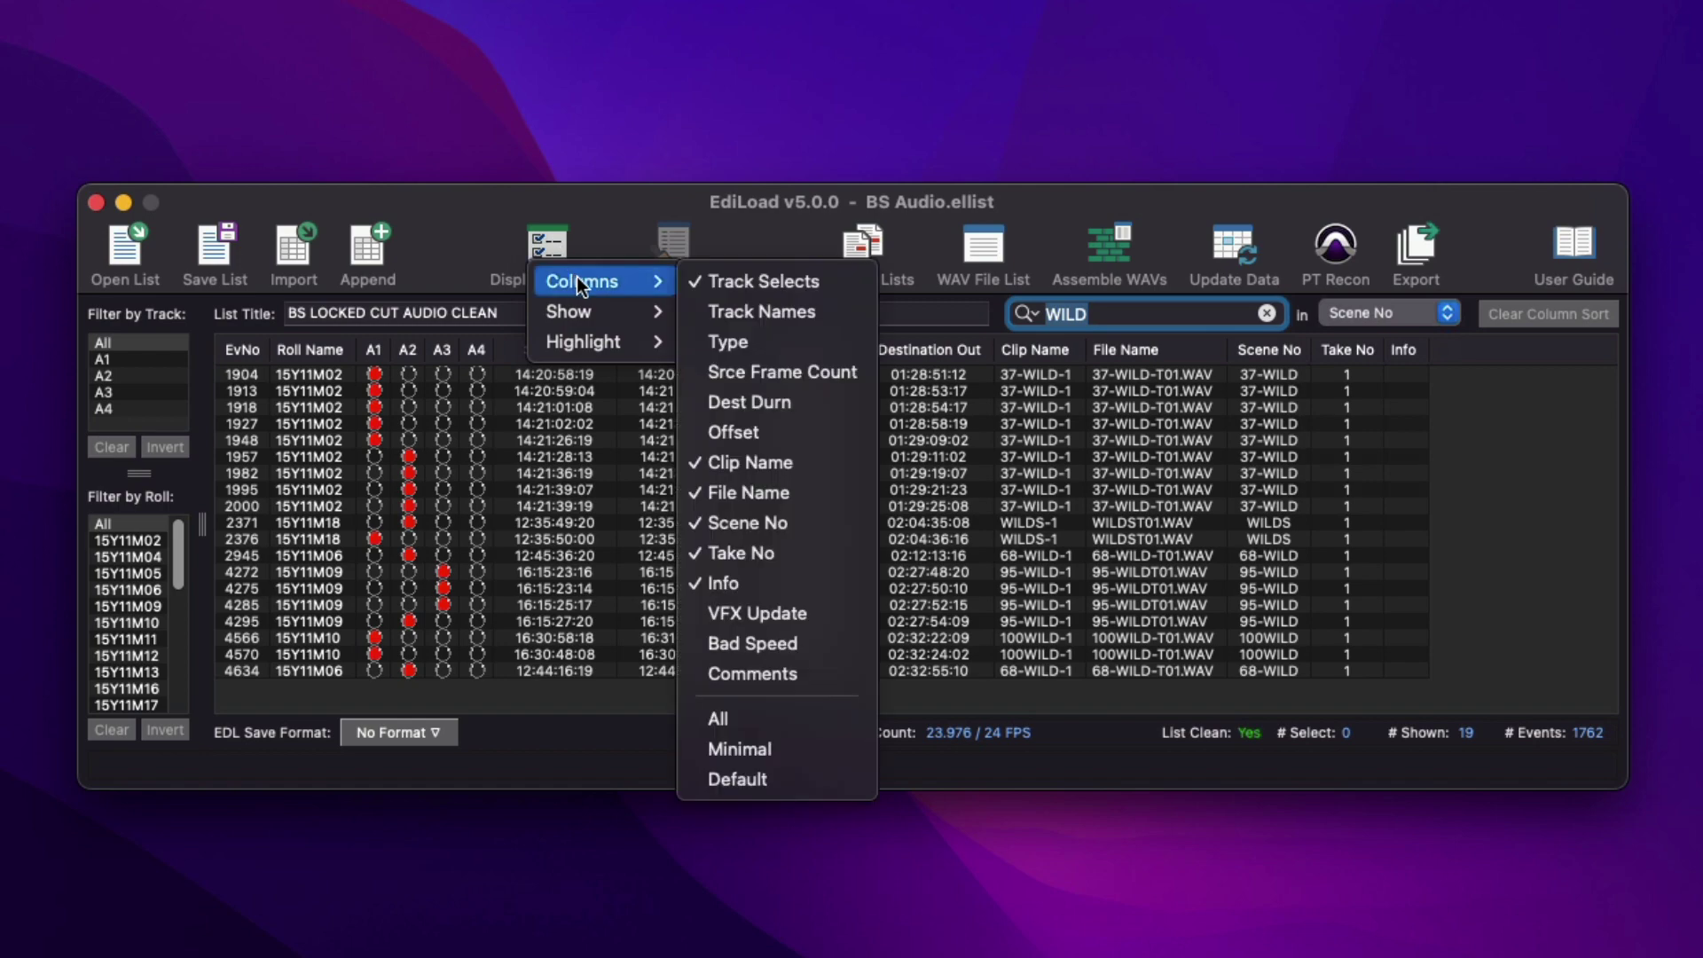
click(602, 236)
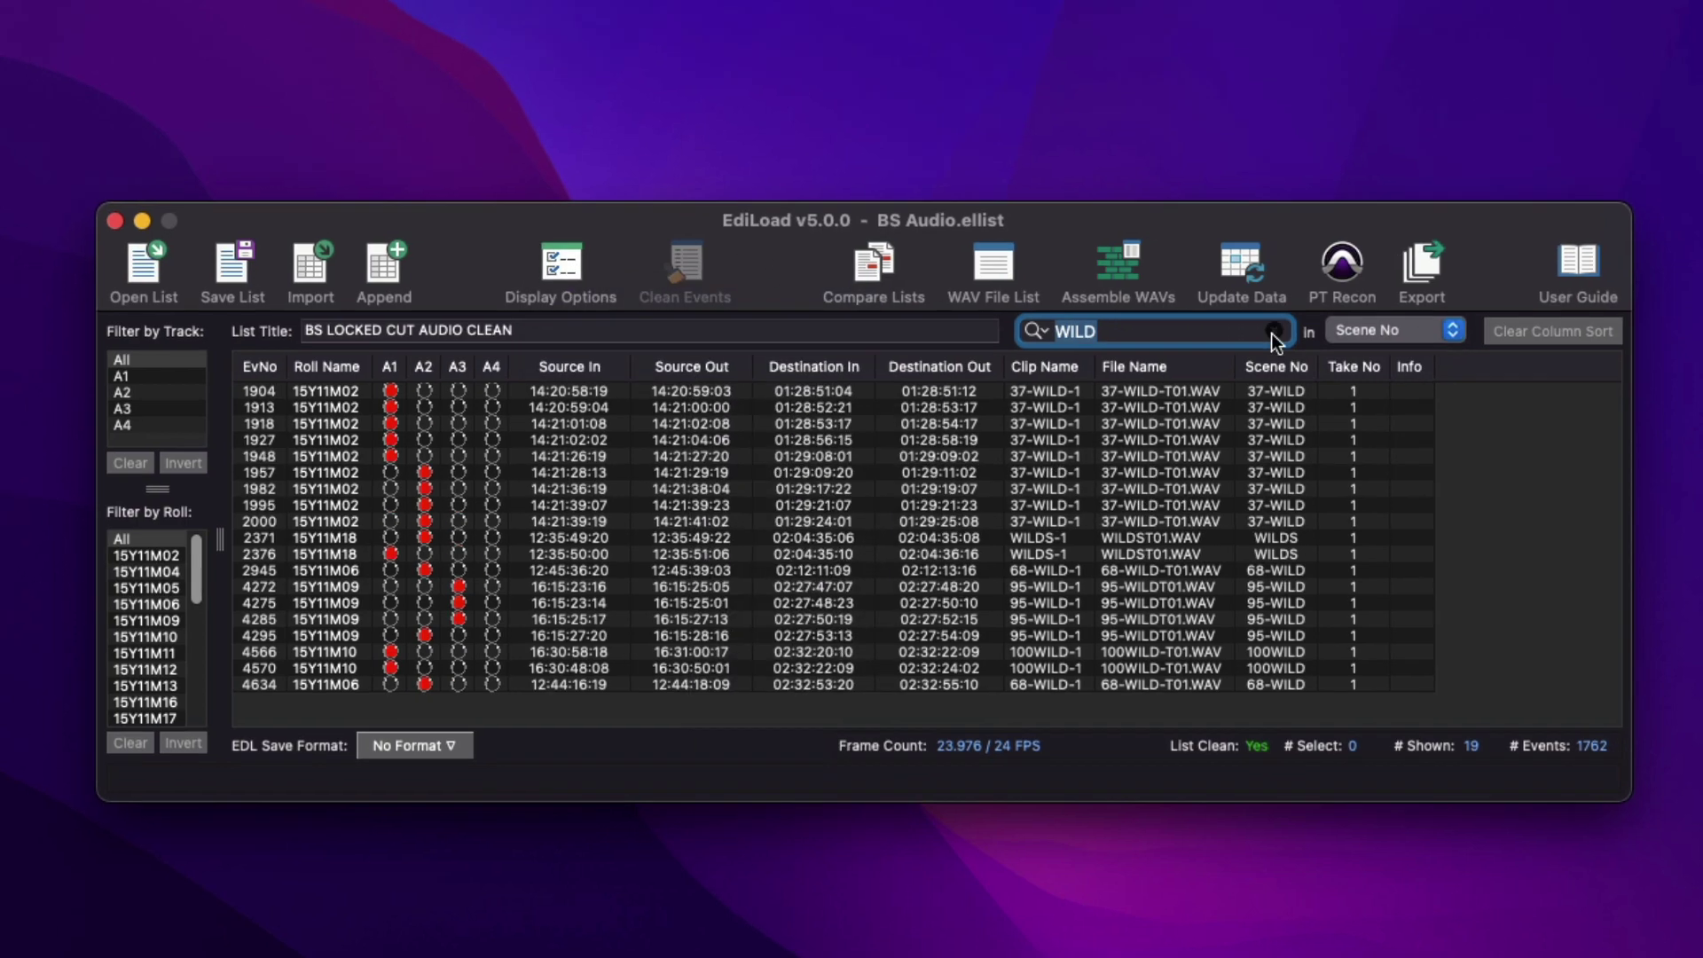
click(1267, 313)
click(102, 13)
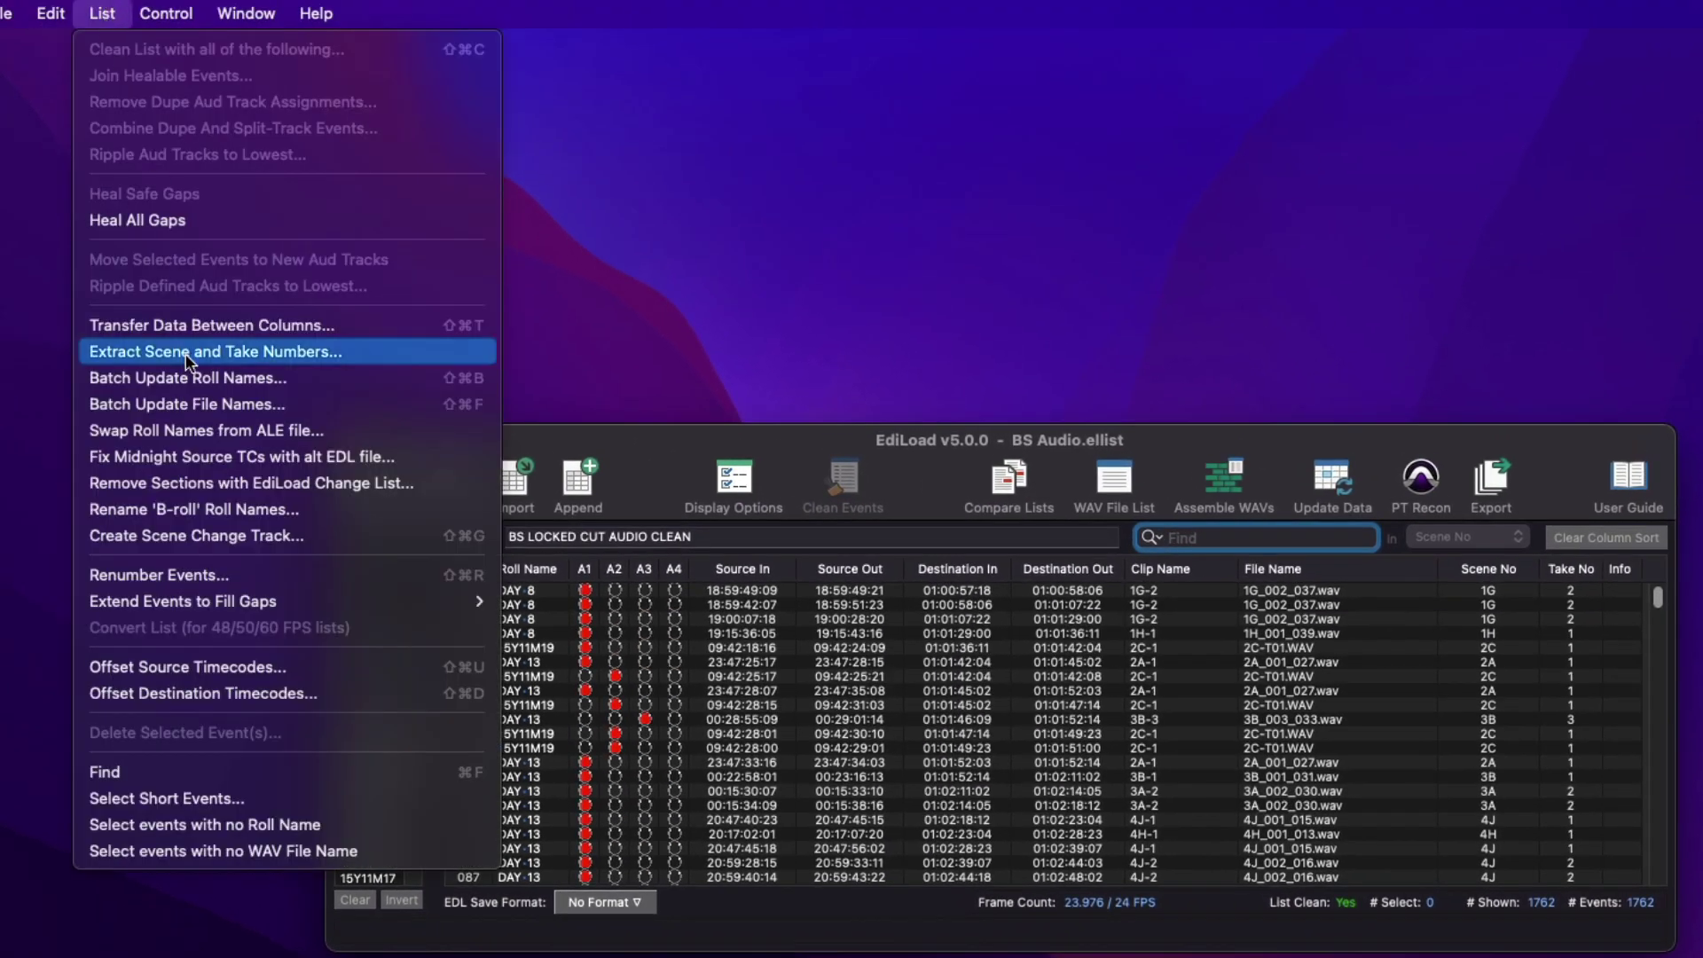
Step: Batch-rename file name 1G_002_037.wav to 1G_002_037_001.wav across its three events
click(199, 406)
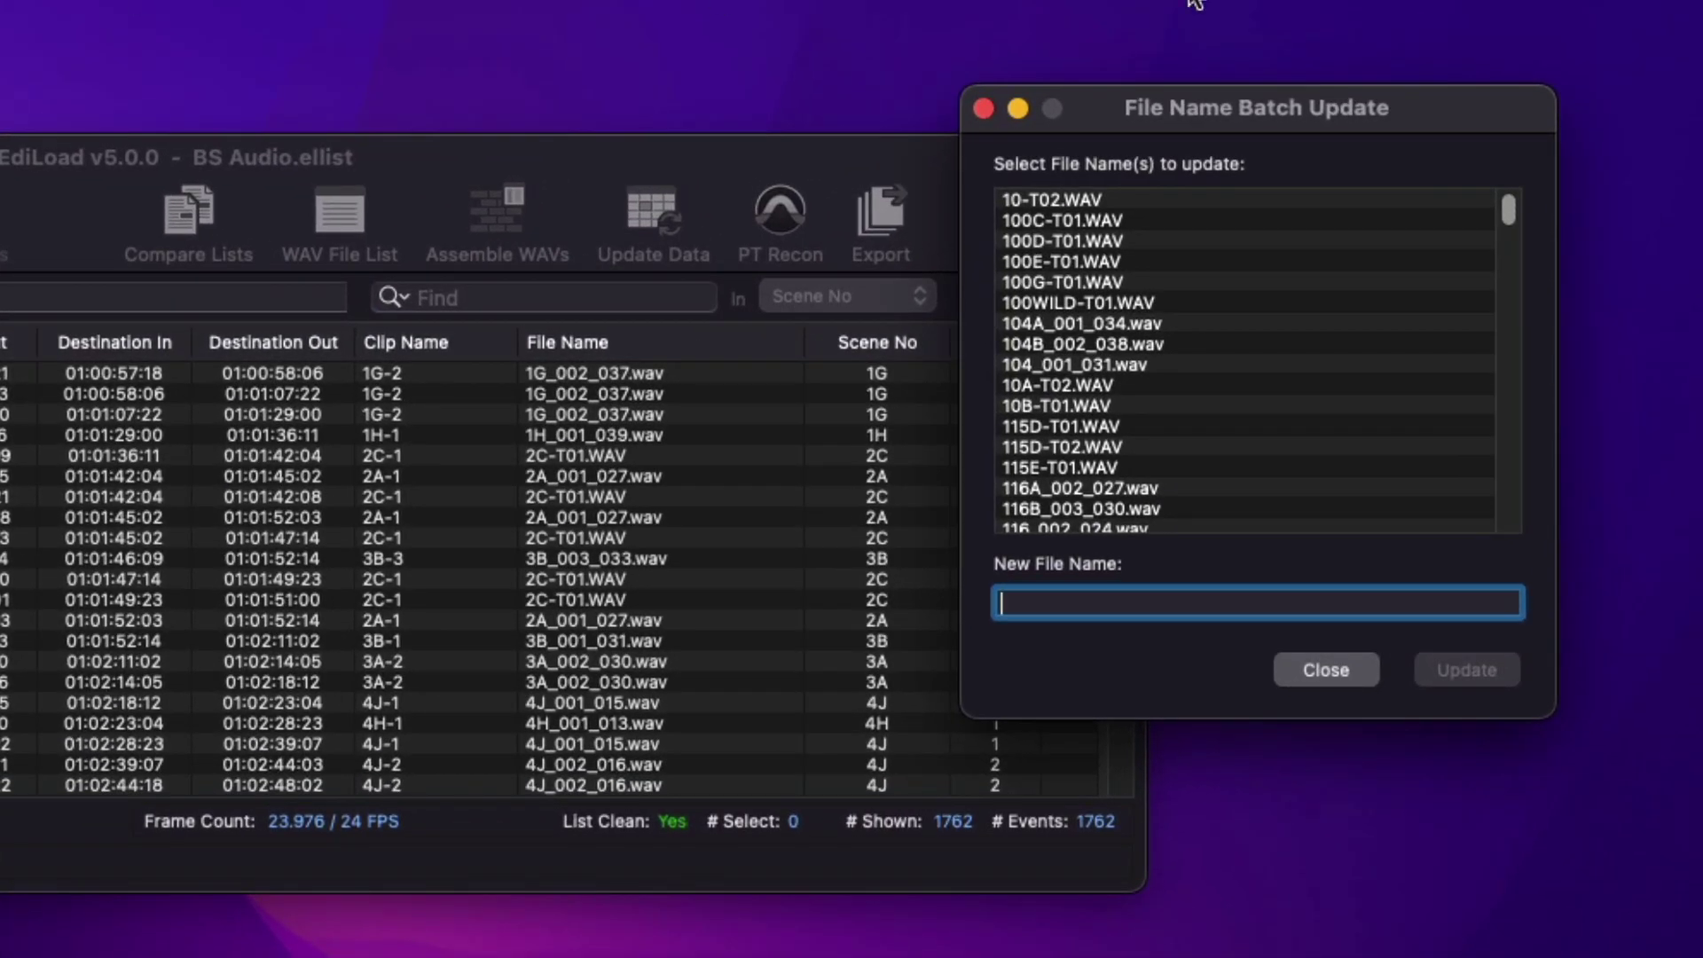
drag(1518, 212, 1511, 335)
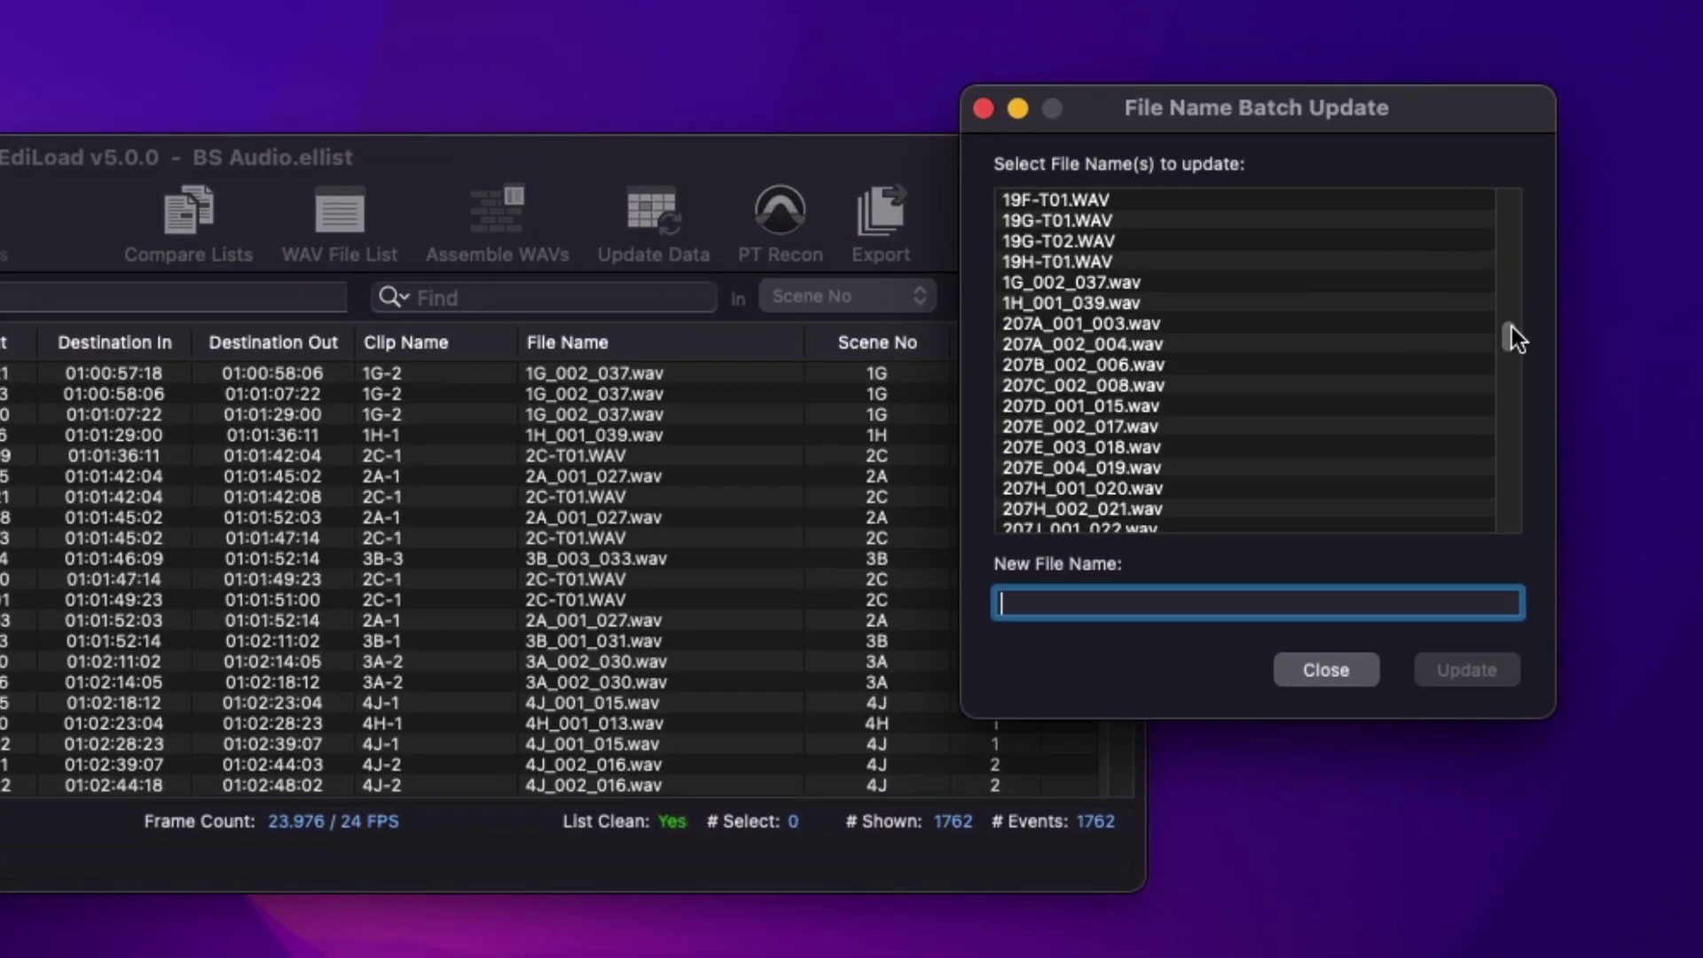
click(1119, 284)
key(Left)
key(Left)
key(Left)
key(Left)
text(_001)
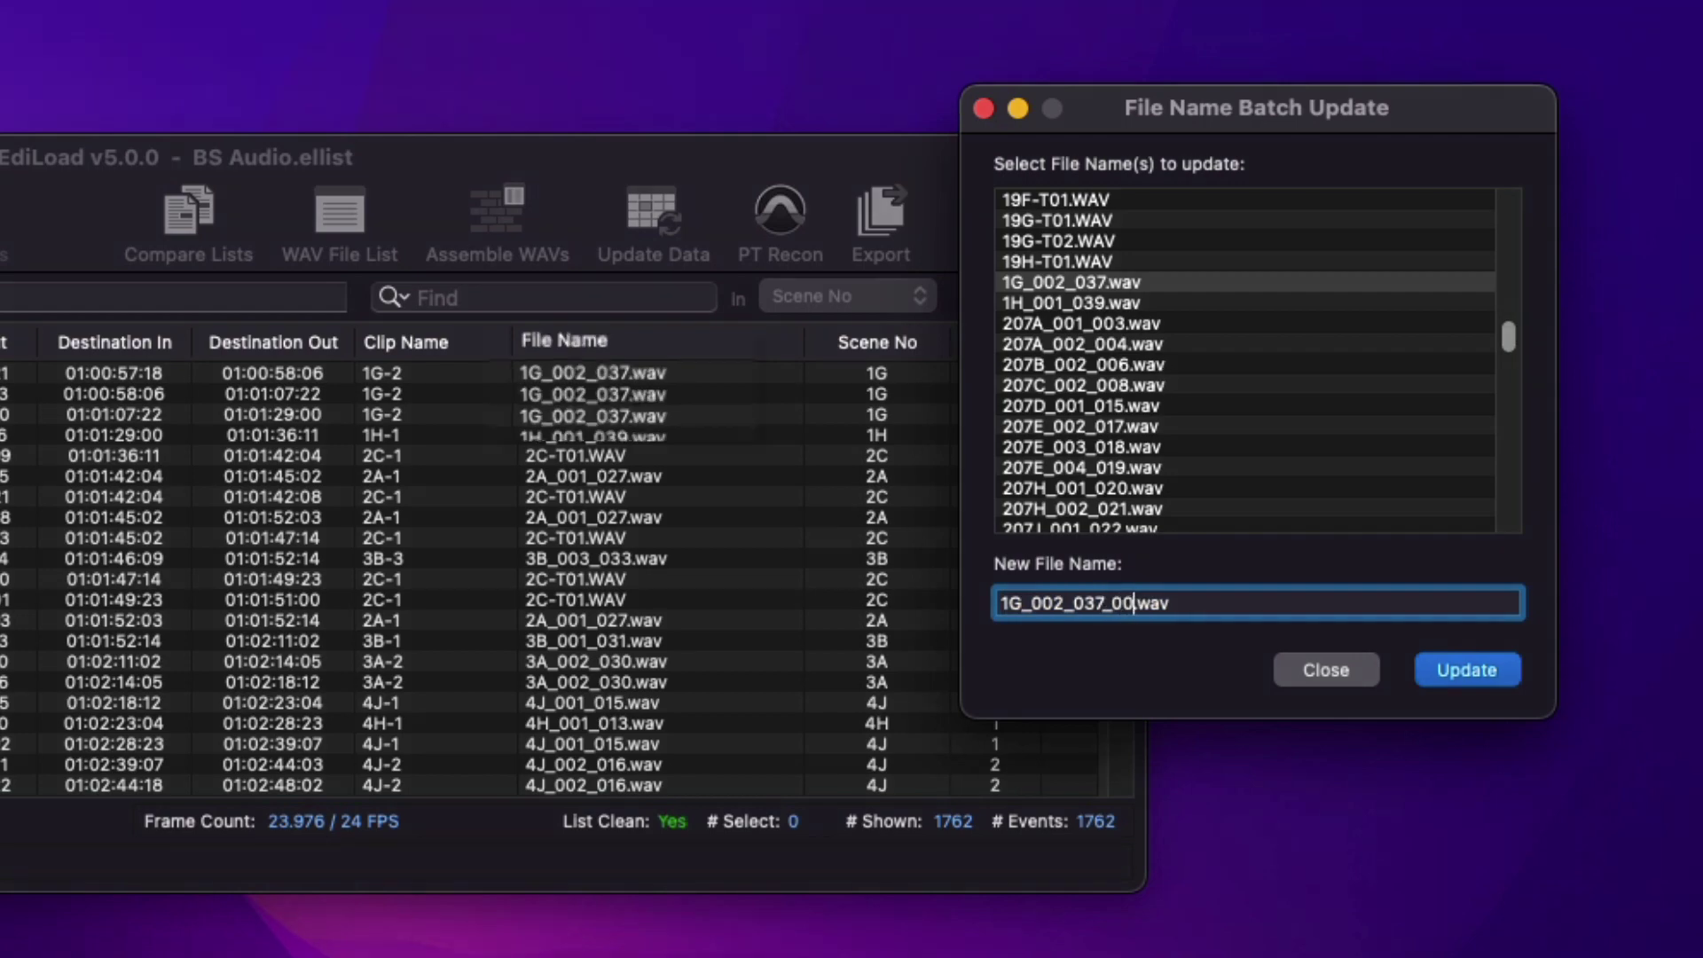
click(1444, 669)
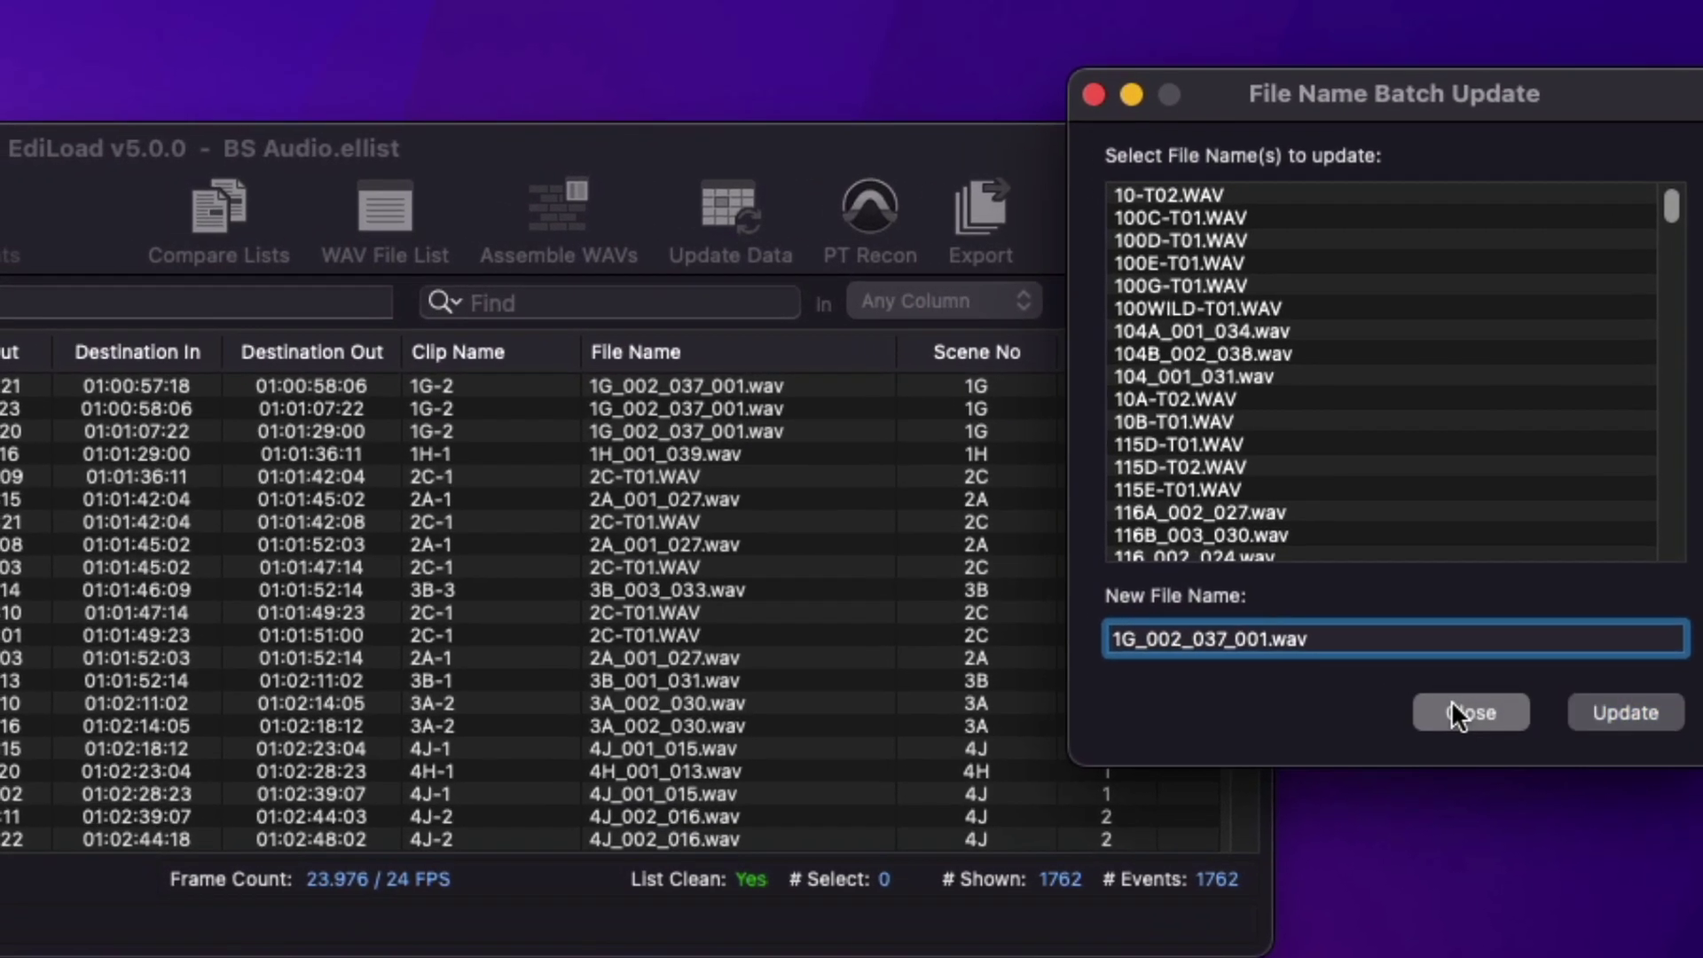
click(1326, 669)
Step: Change the first event's Scene No from 1G to 1G001, then undo with Cmd+Z
click(1161, 401)
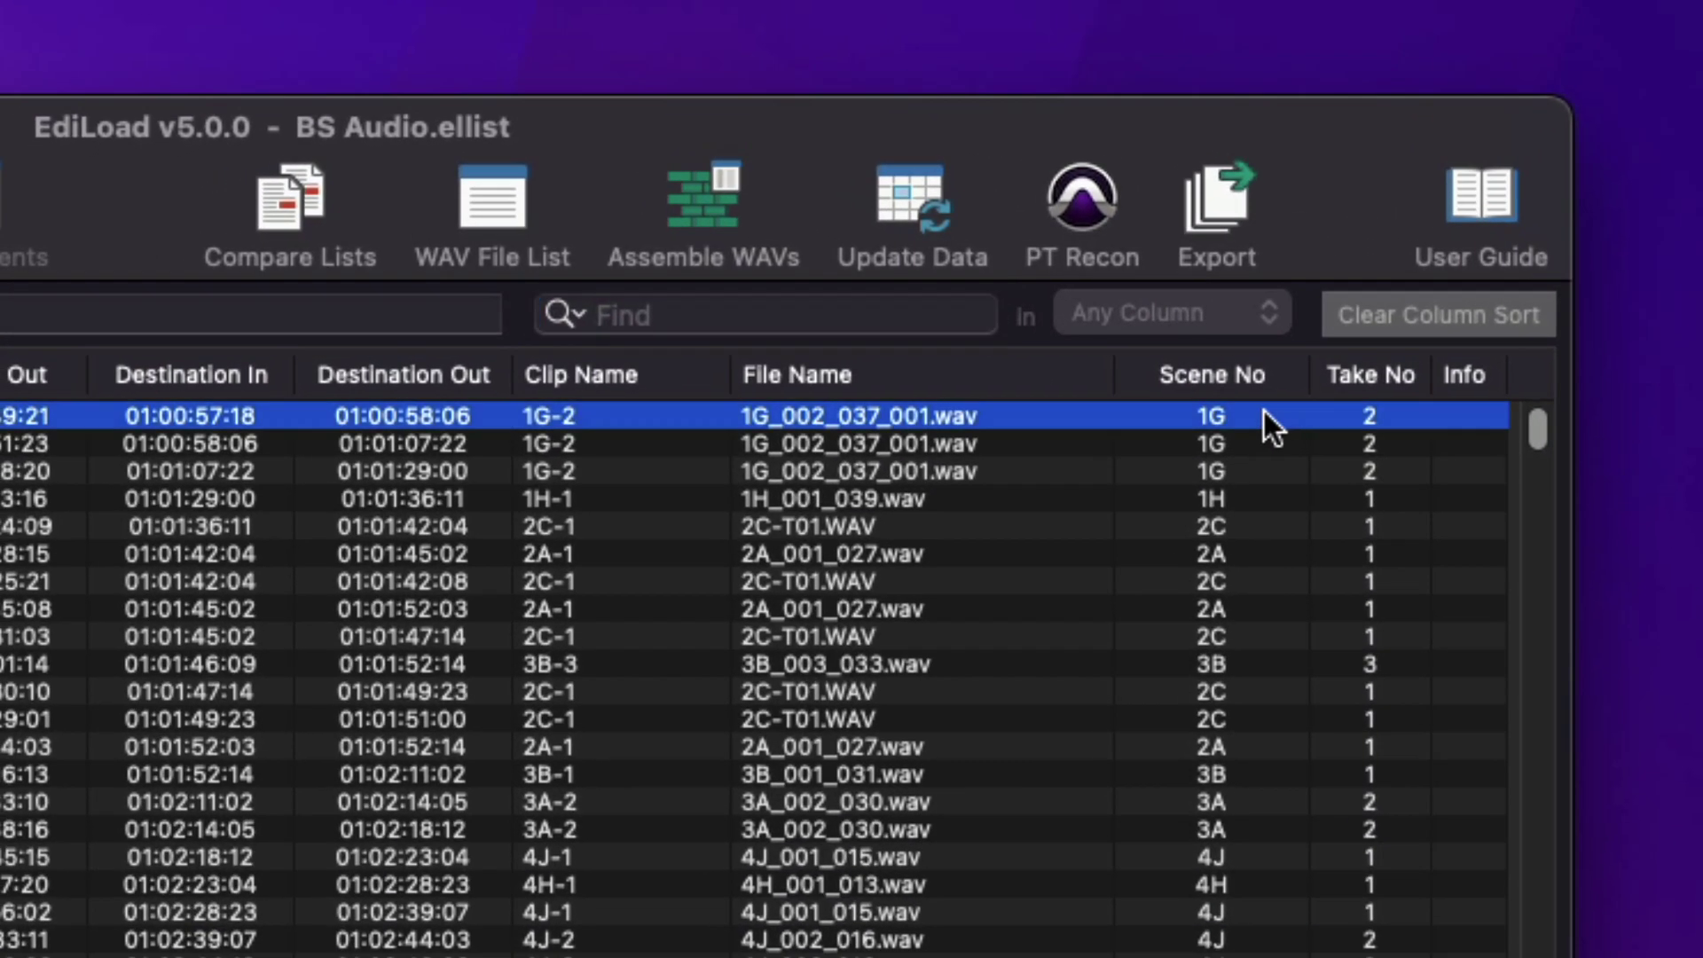
double_click(1248, 418)
key(Right)
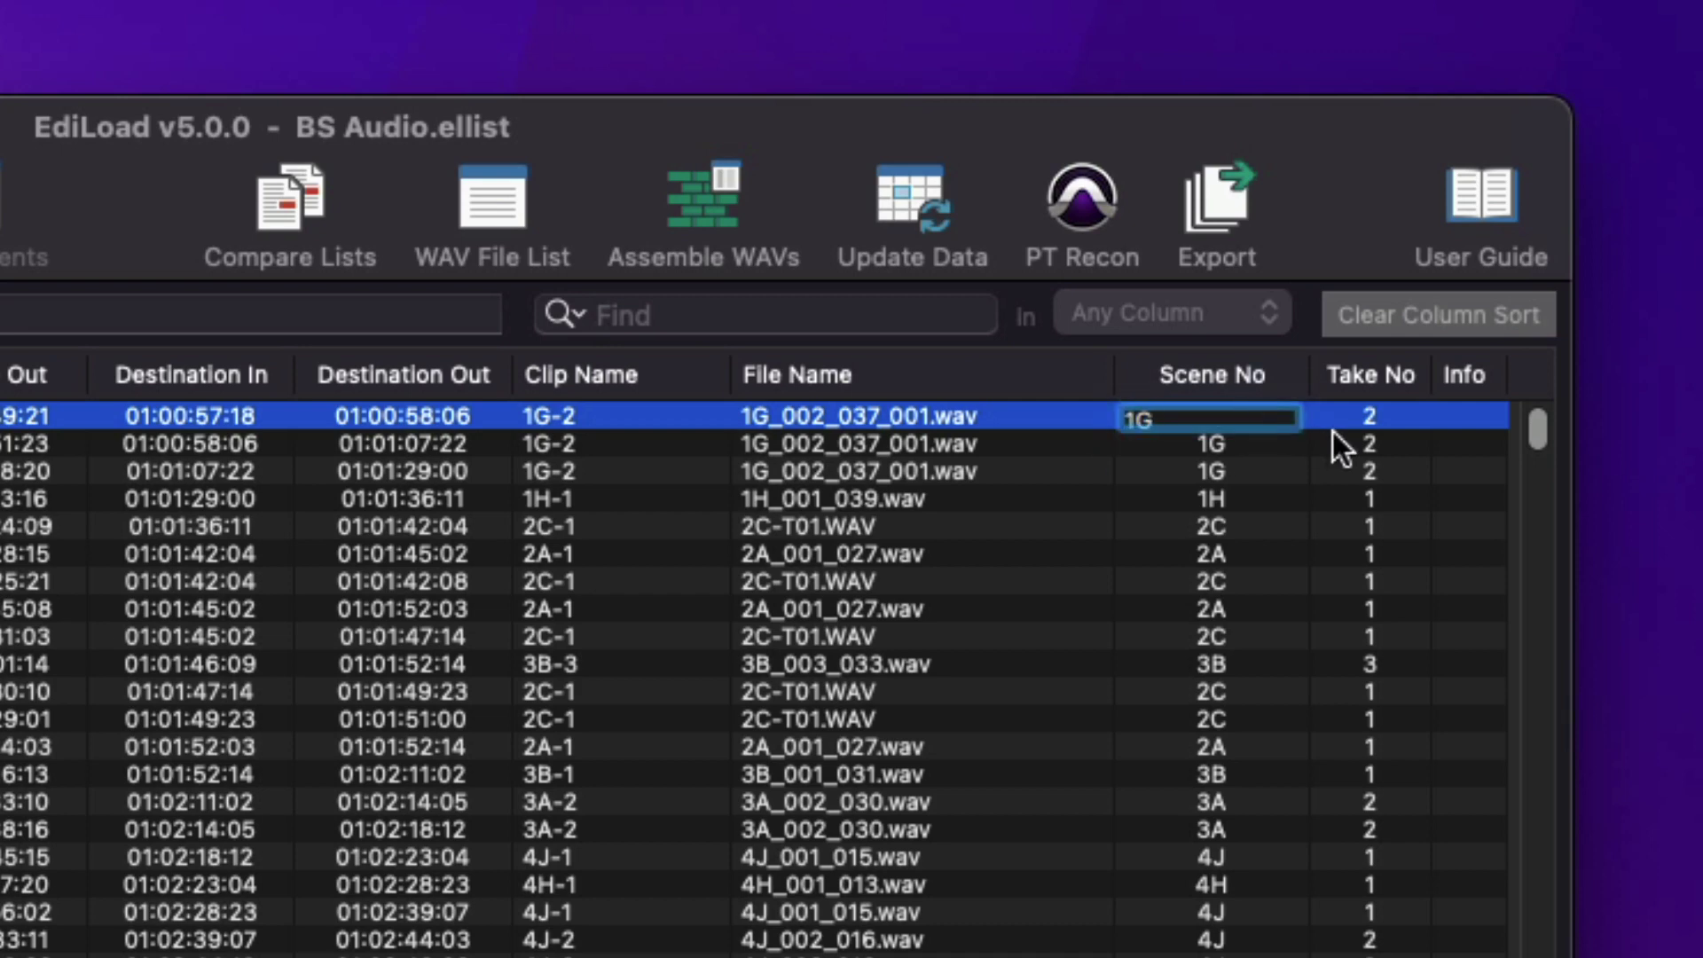
text(001)
key(Return)
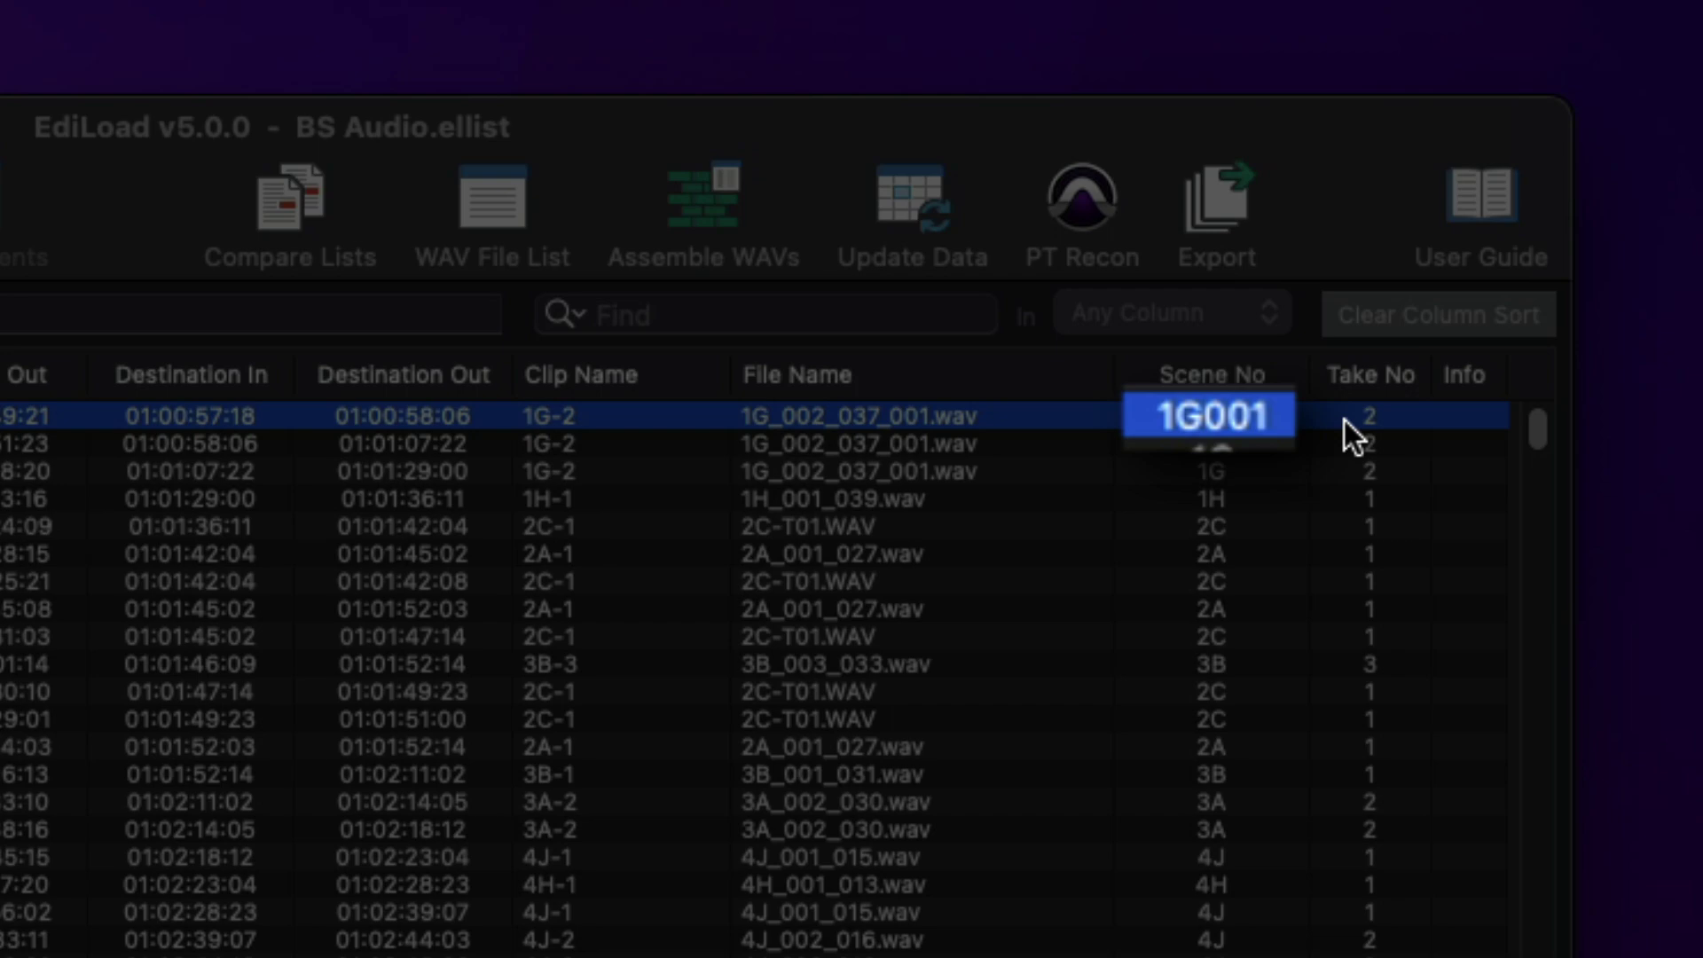
key(super+z)
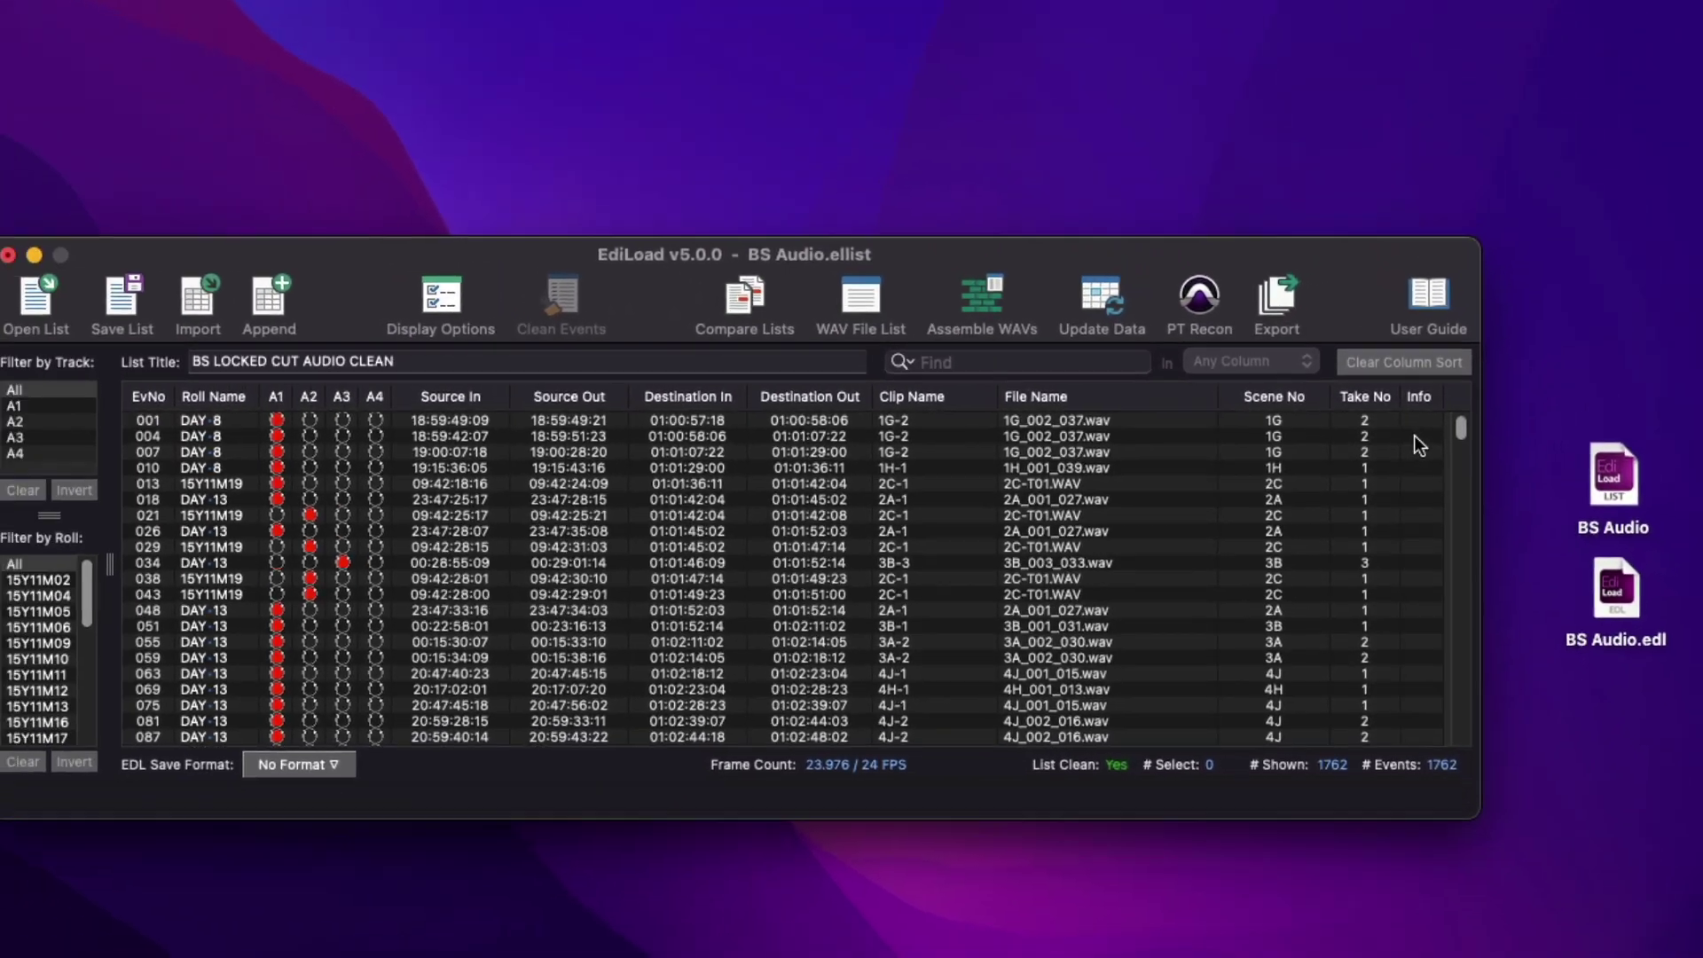
Step: Discard the unsaved list changes and load BS Audio.edl at 23.976 fps
key(super+q)
click(843, 608)
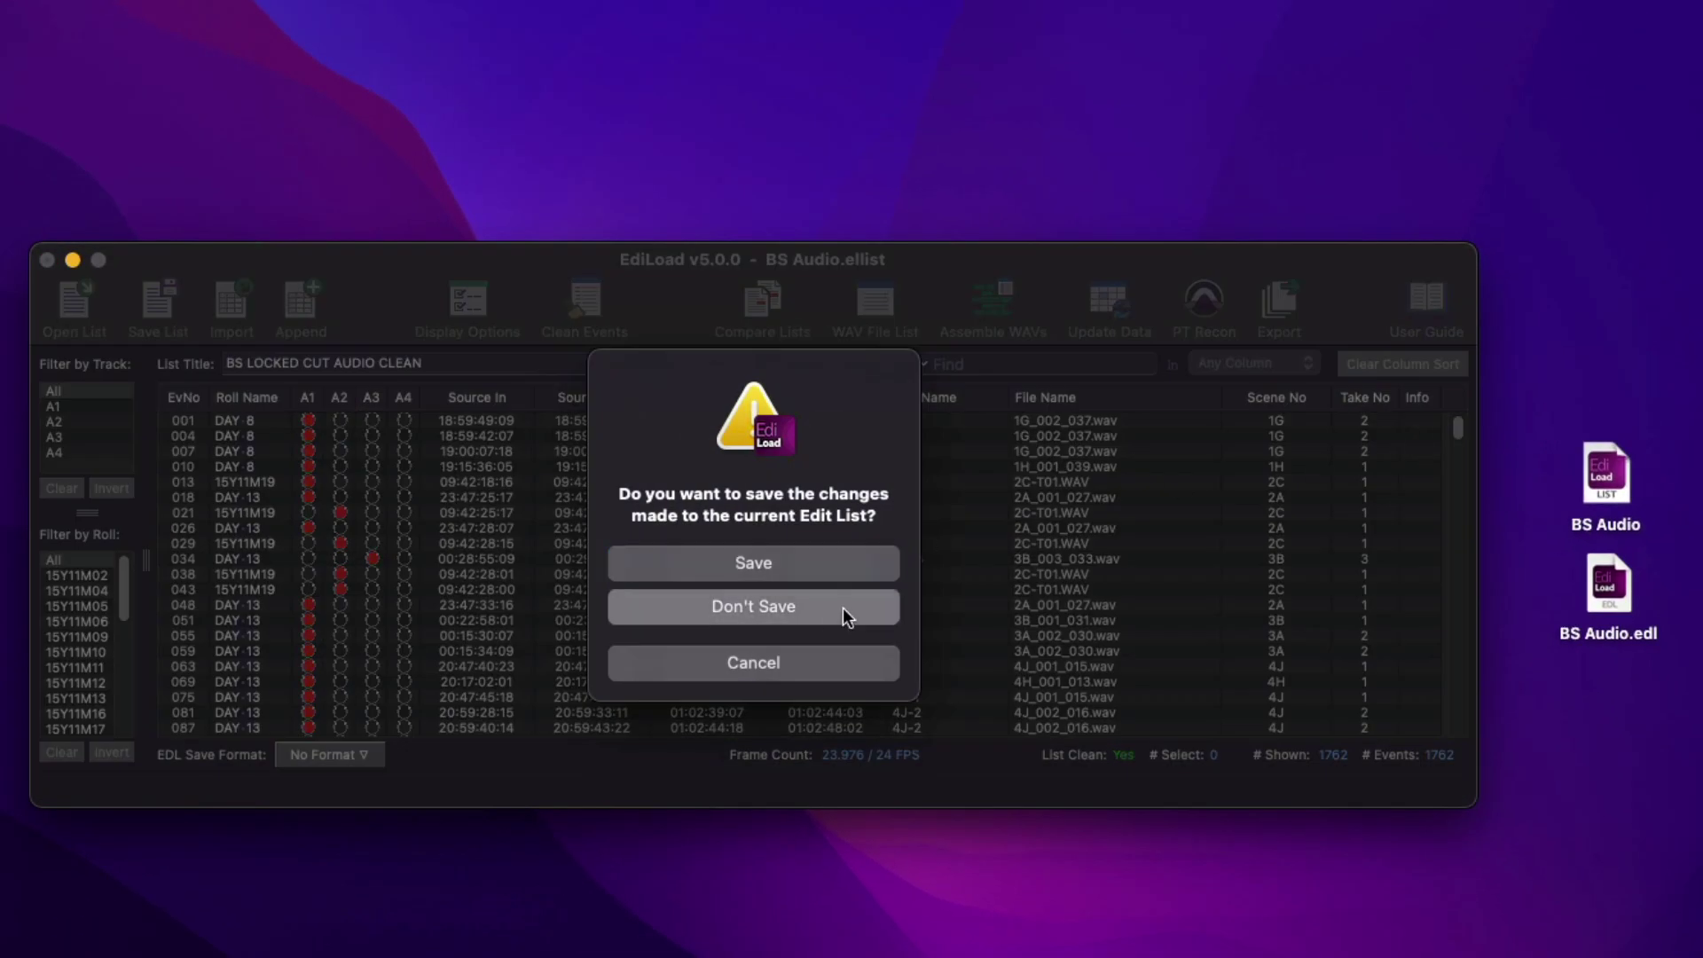
drag(1608, 586, 1078, 568)
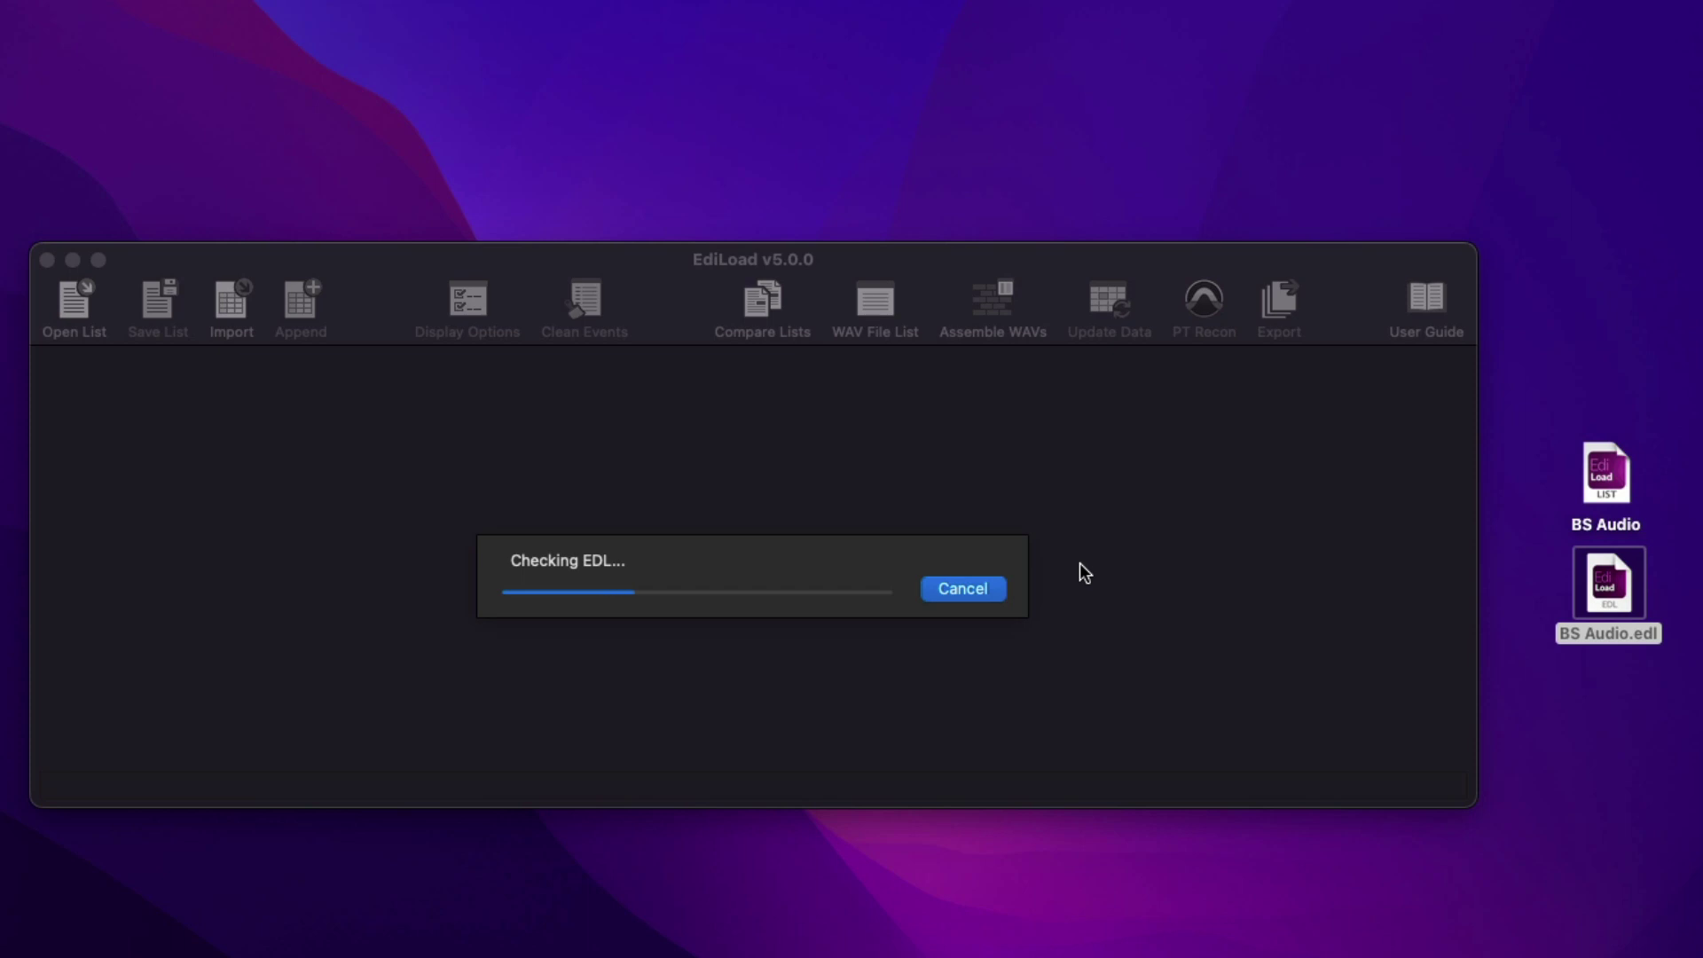
click(962, 792)
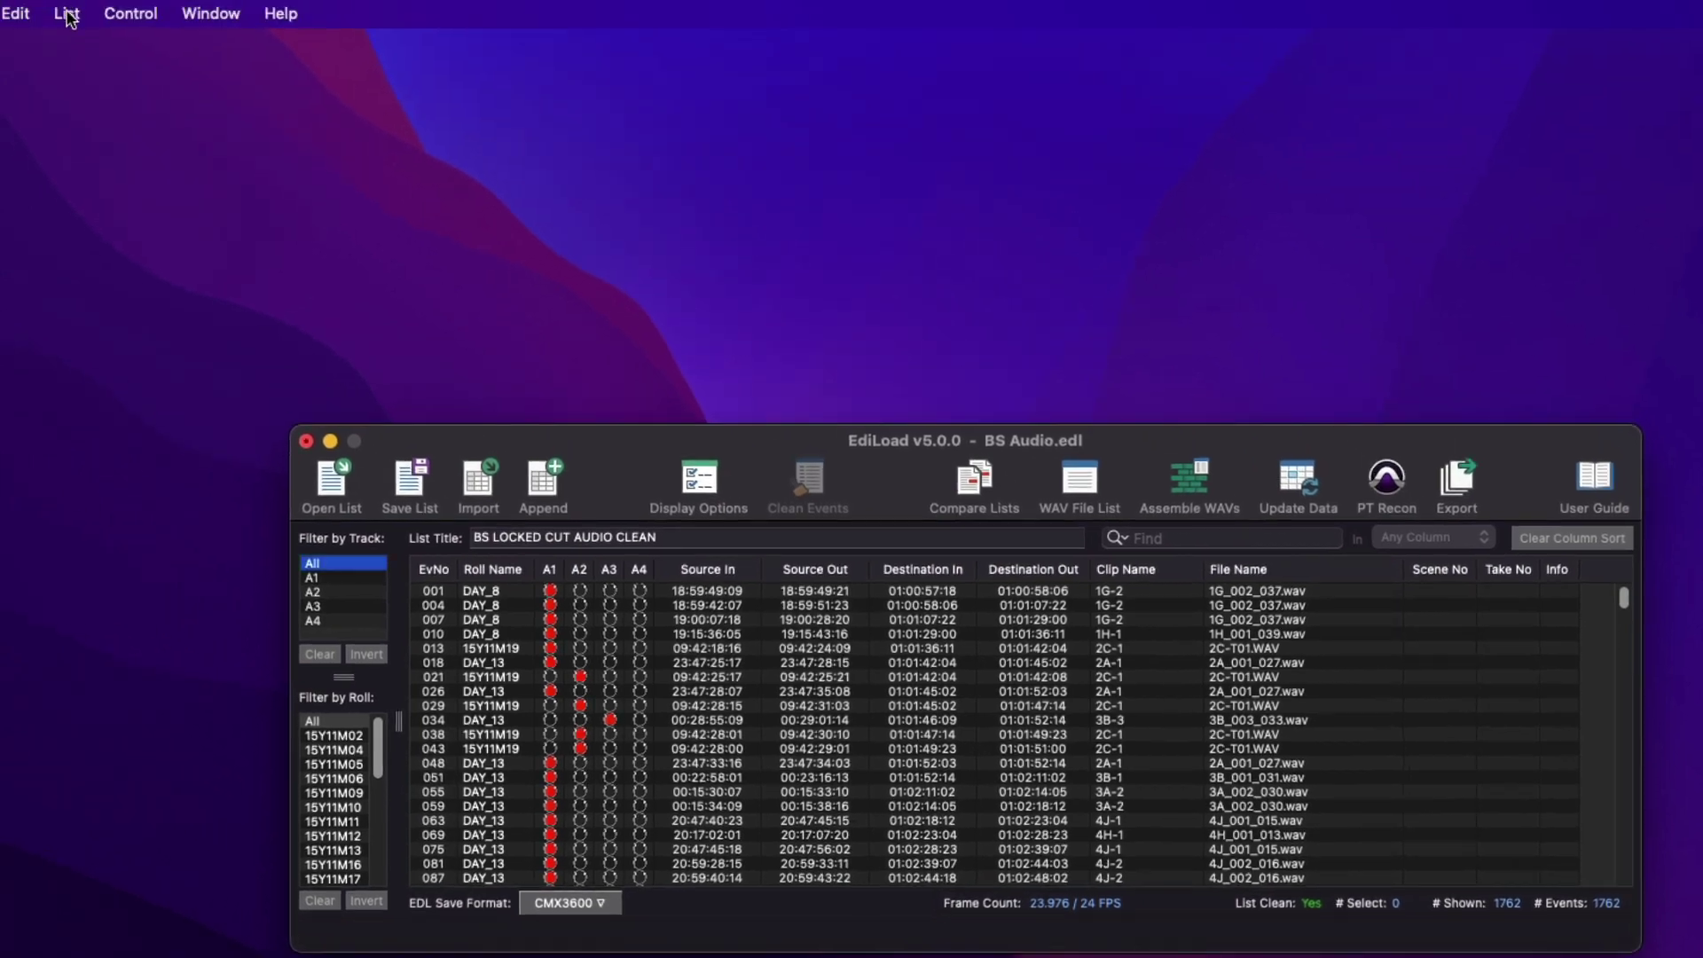
Step: Extract Scene No and Take No for all events from the Clip Name column
click(67, 13)
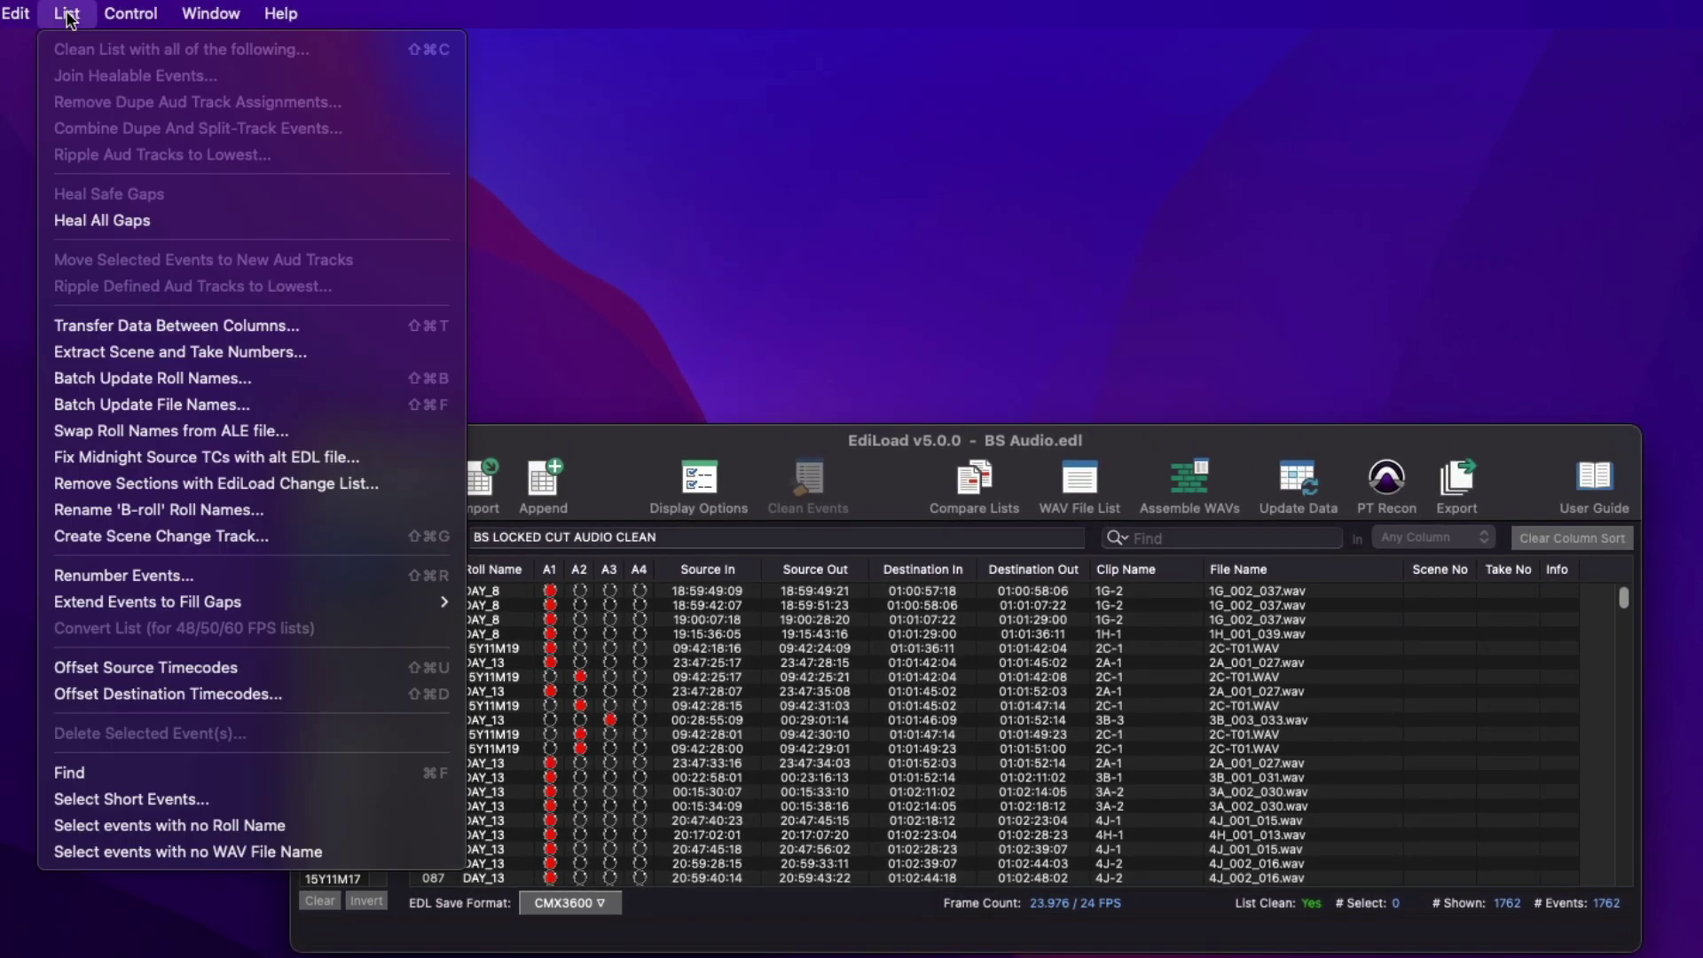
click(151, 350)
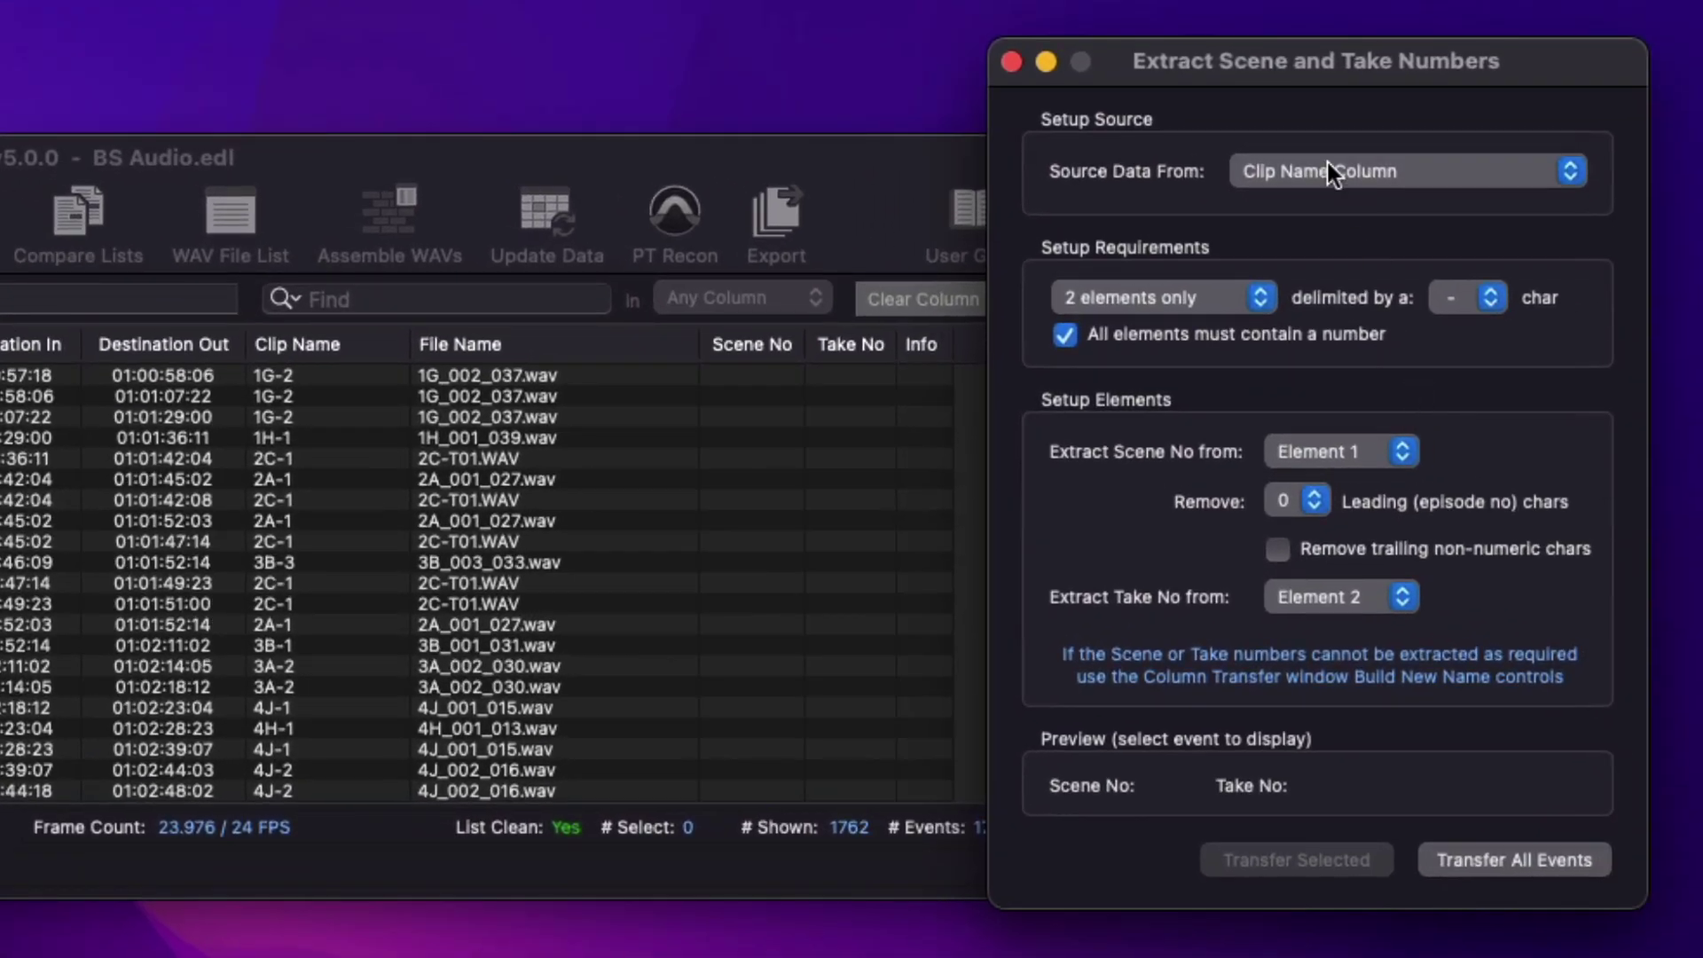
click(1329, 166)
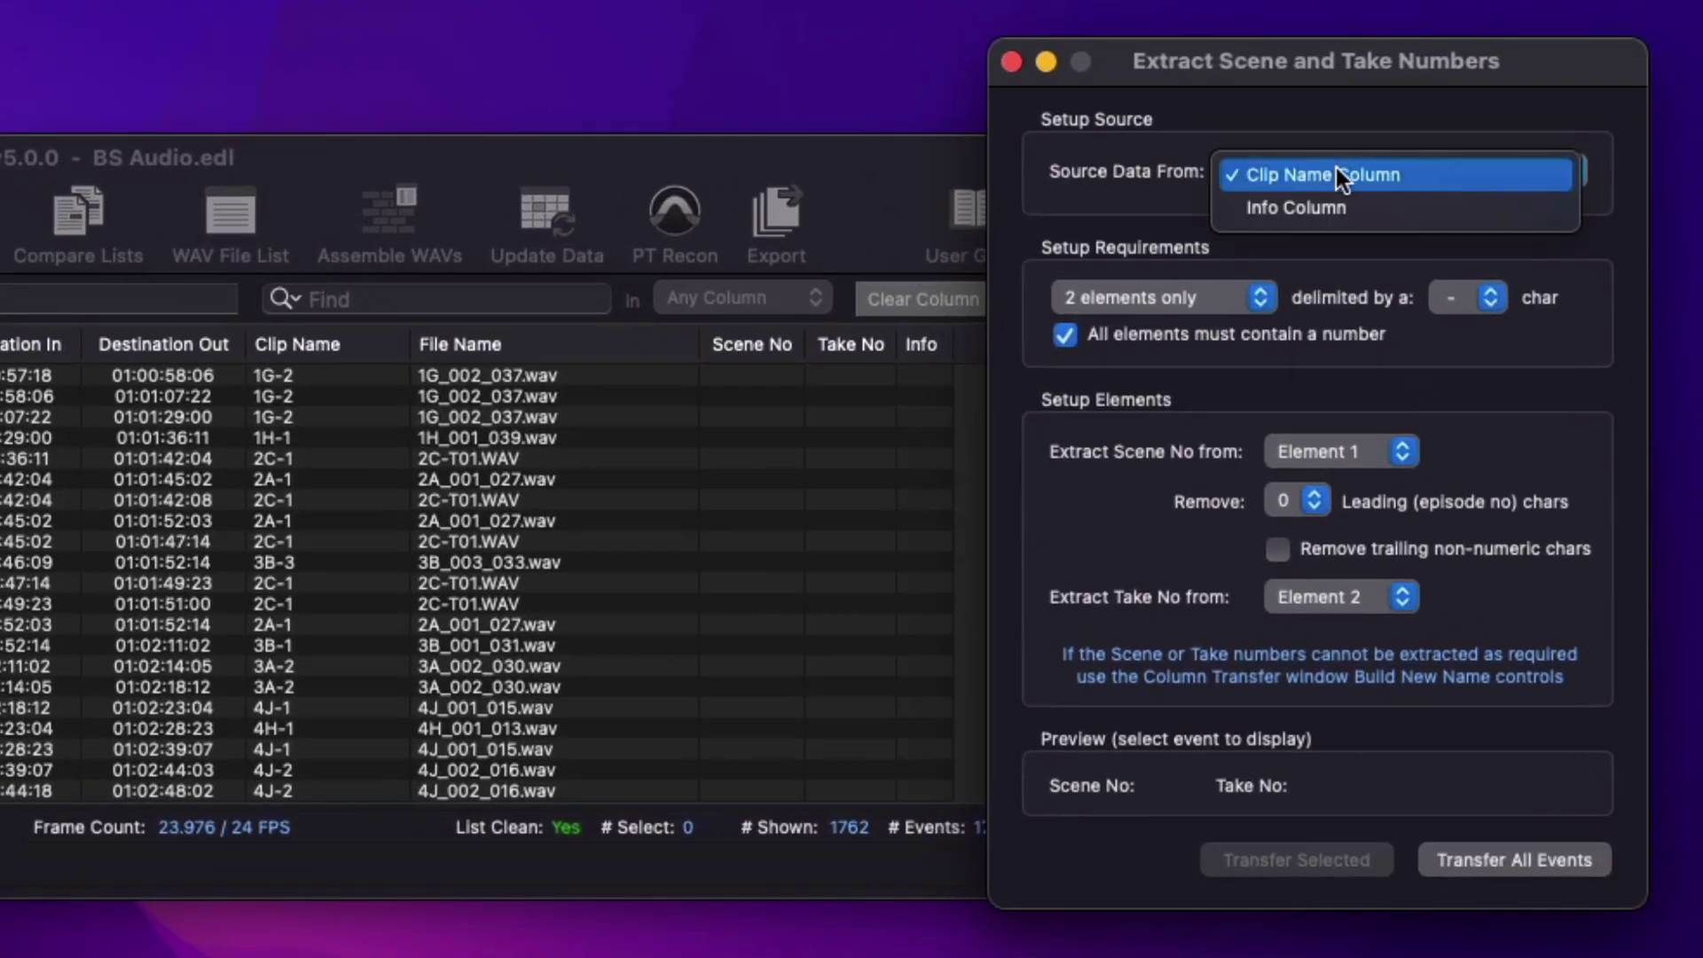
click(1350, 172)
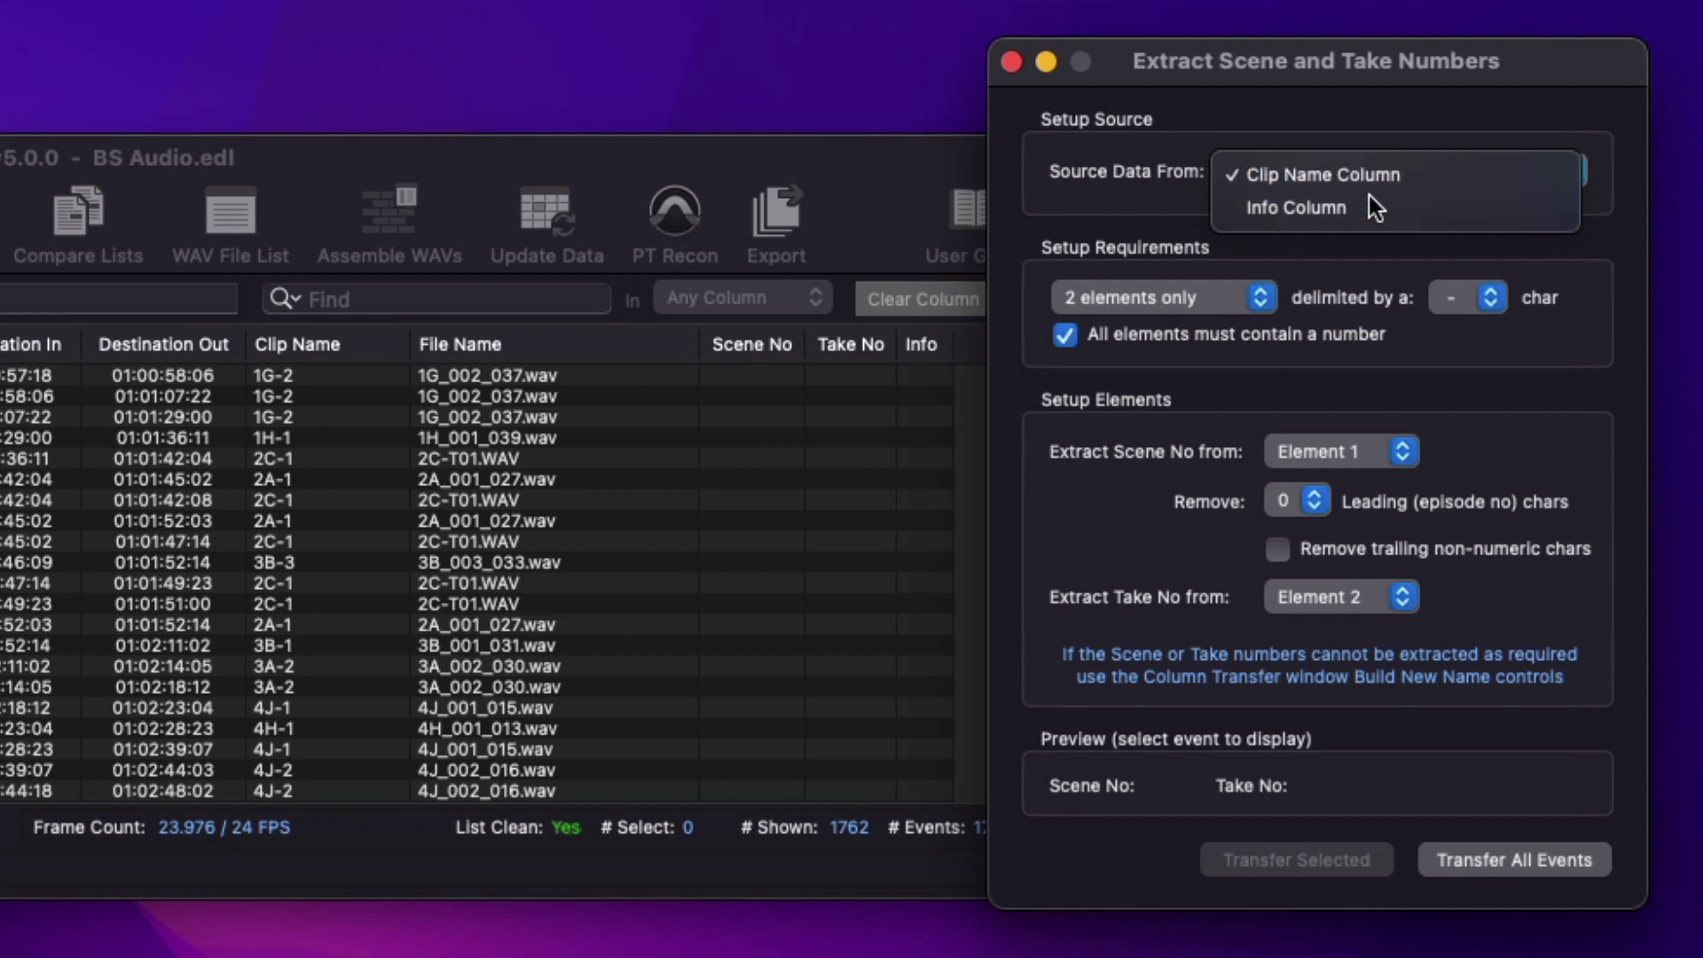
click(1497, 860)
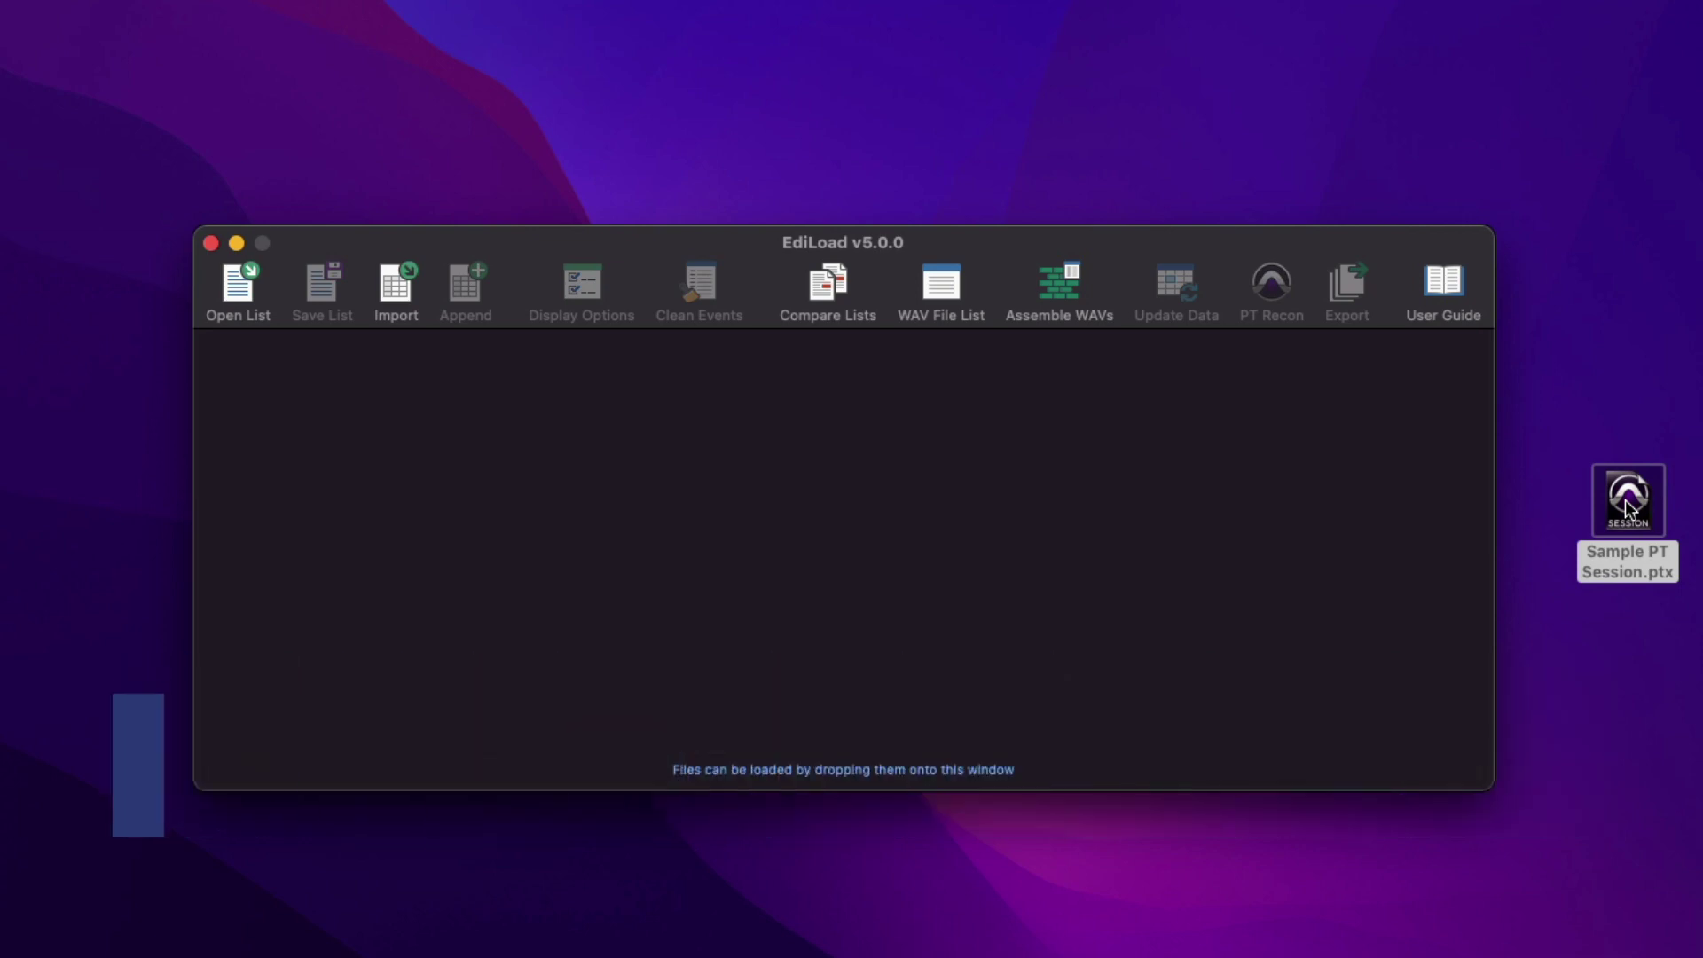
Step: Load Sample PT Session.ptx with original timestamps, assigning Mon to A1 and accepting off-frame edits
drag(1629, 509, 1191, 481)
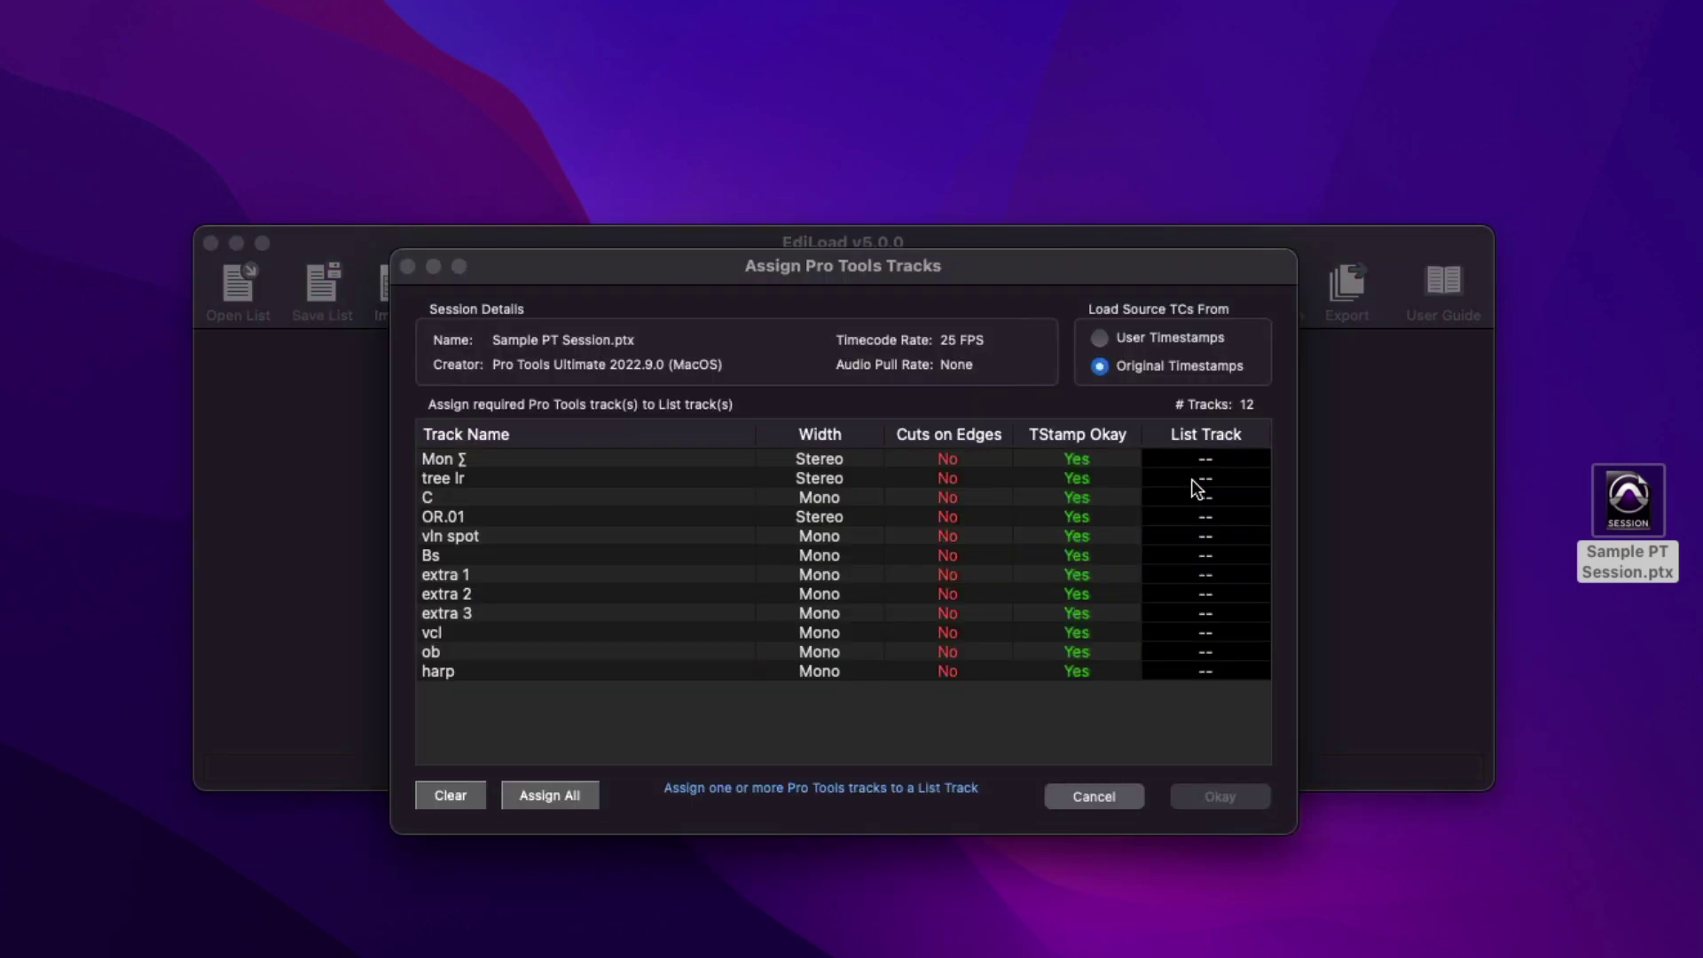
click(1200, 339)
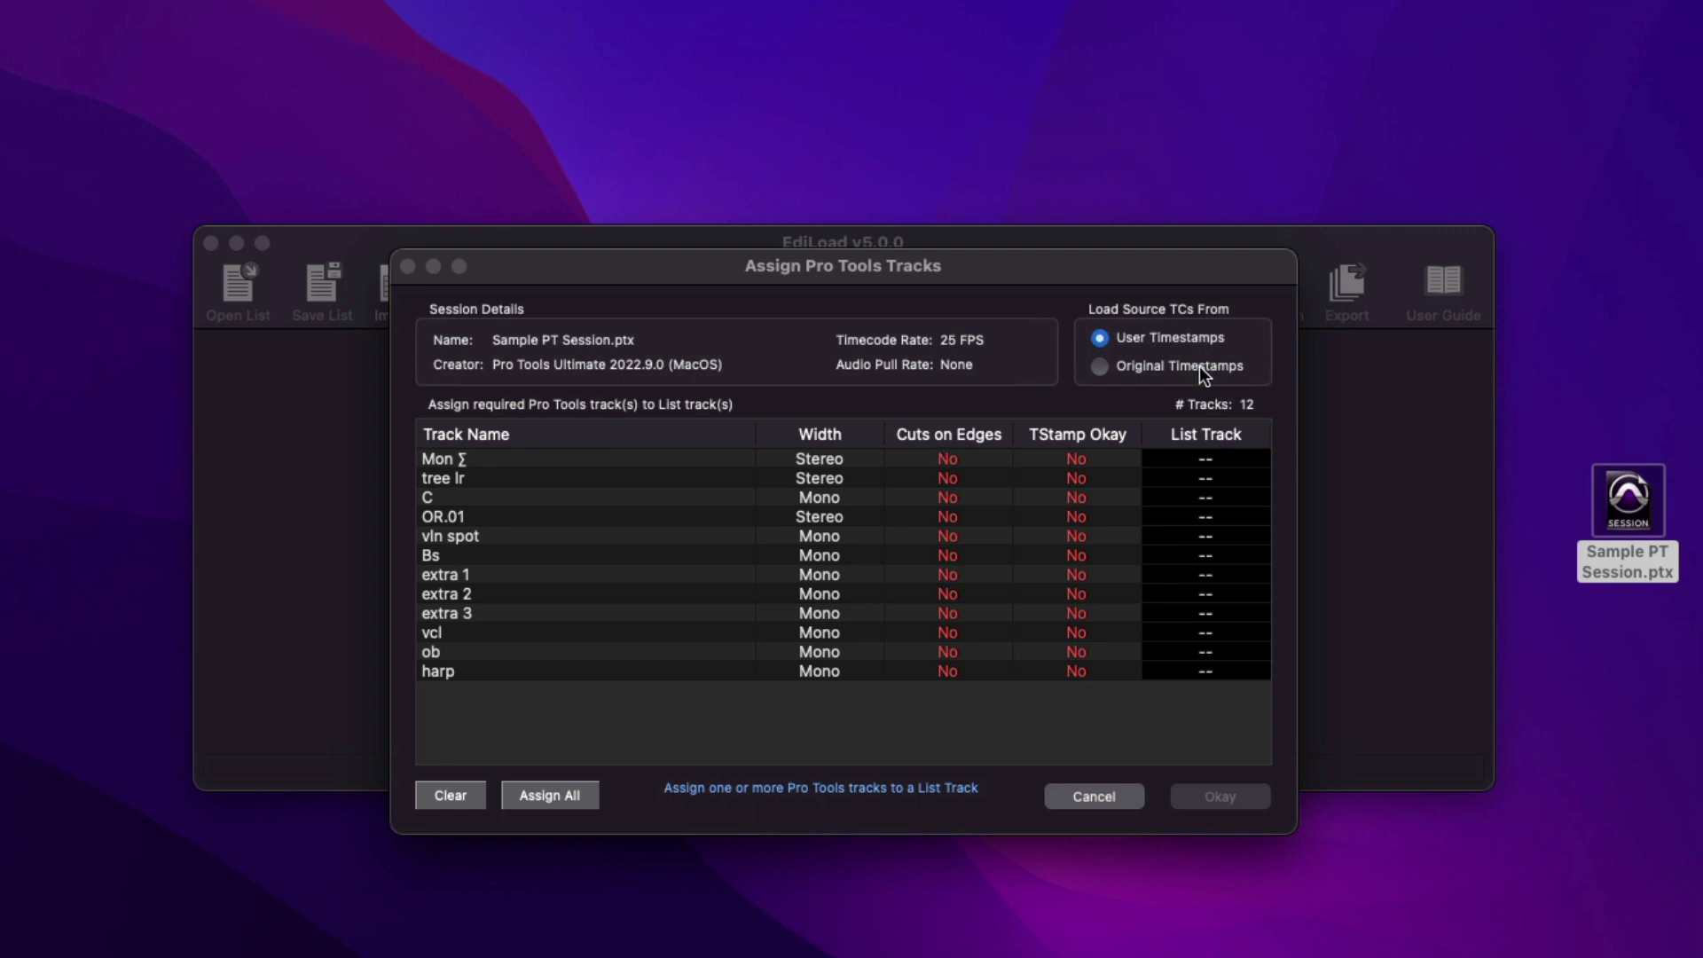
click(1199, 365)
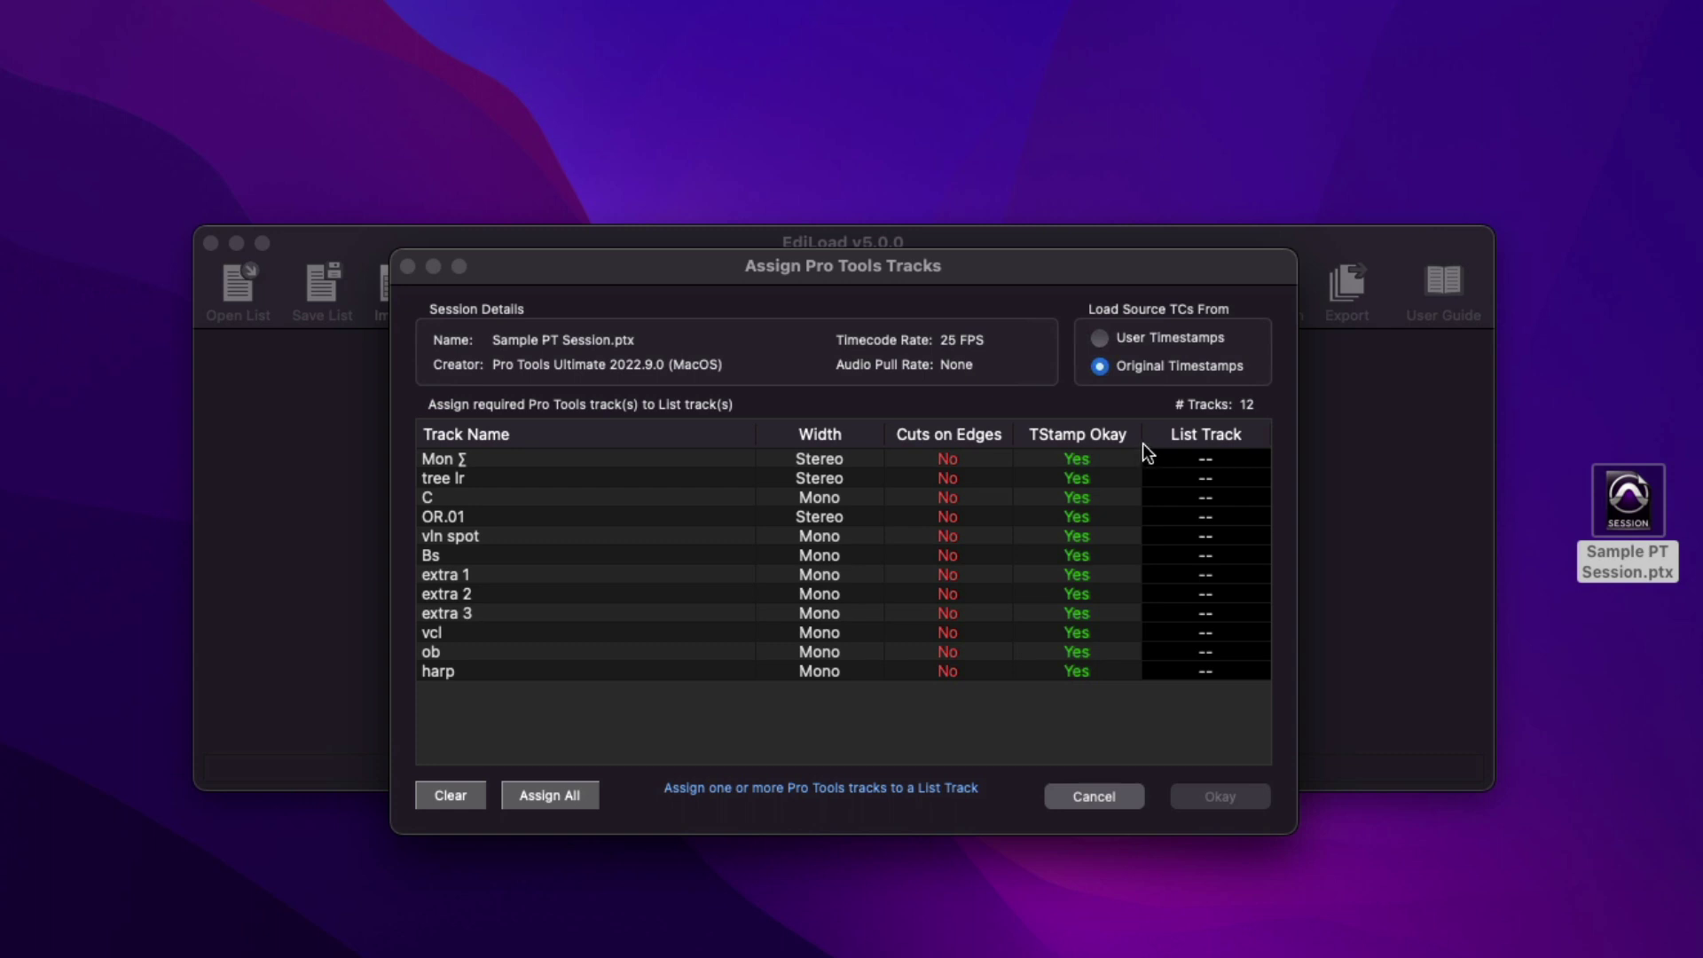
click(1214, 459)
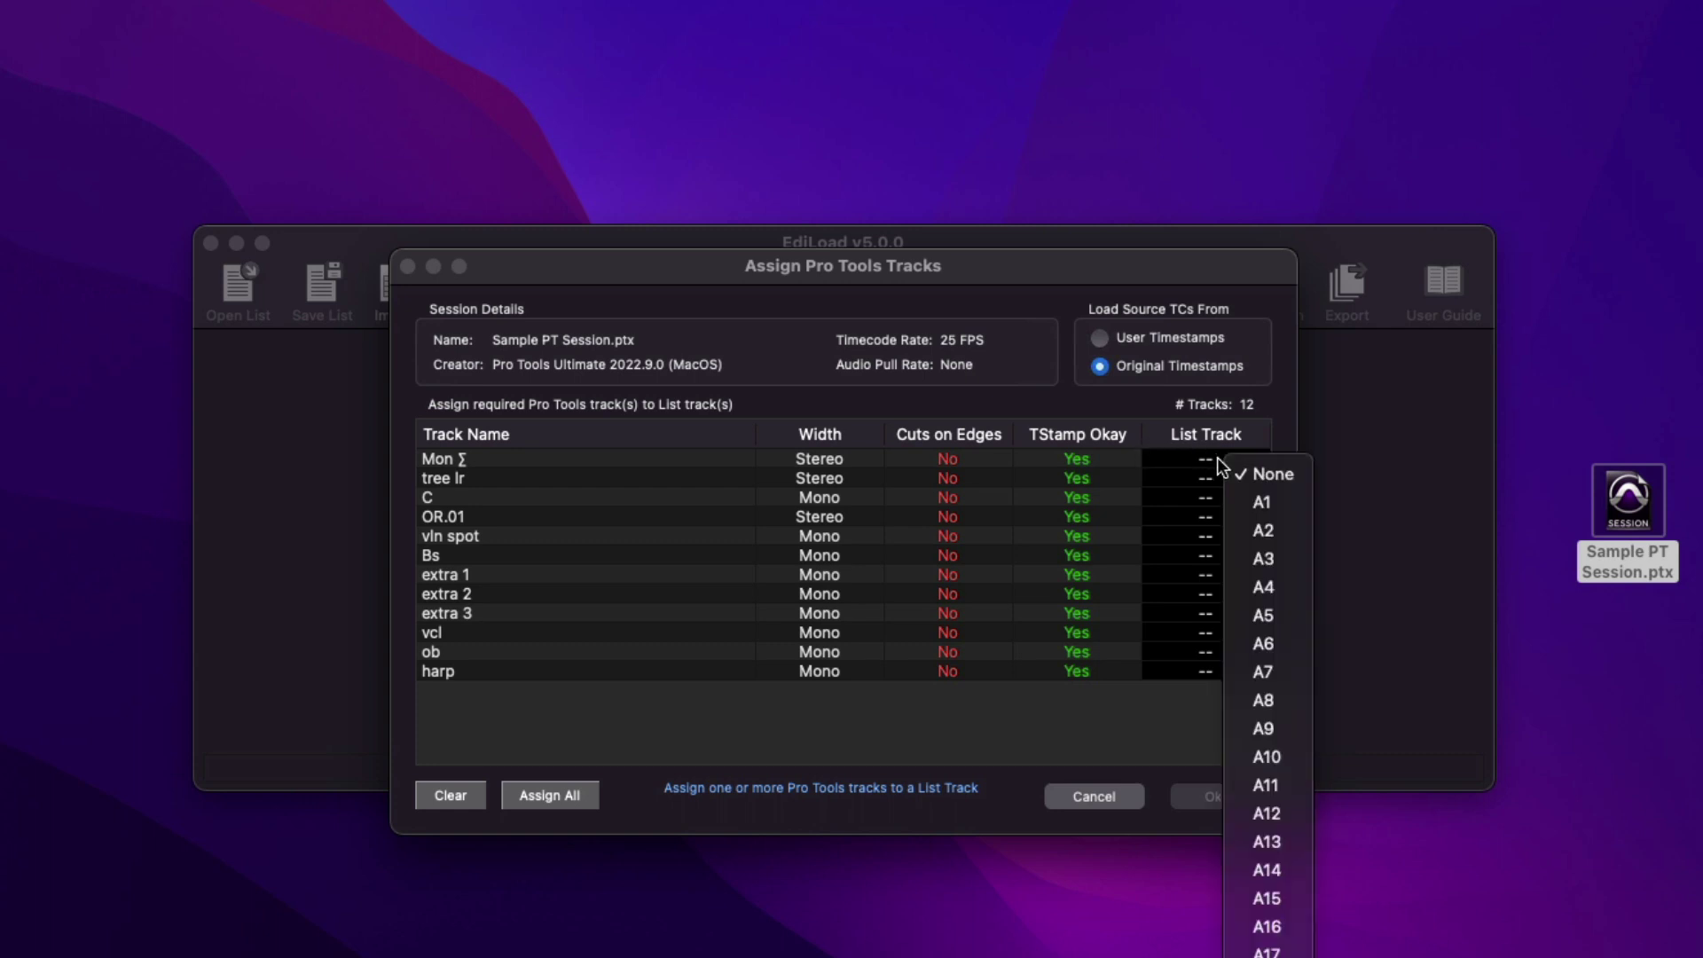
click(1262, 505)
click(1221, 795)
click(717, 688)
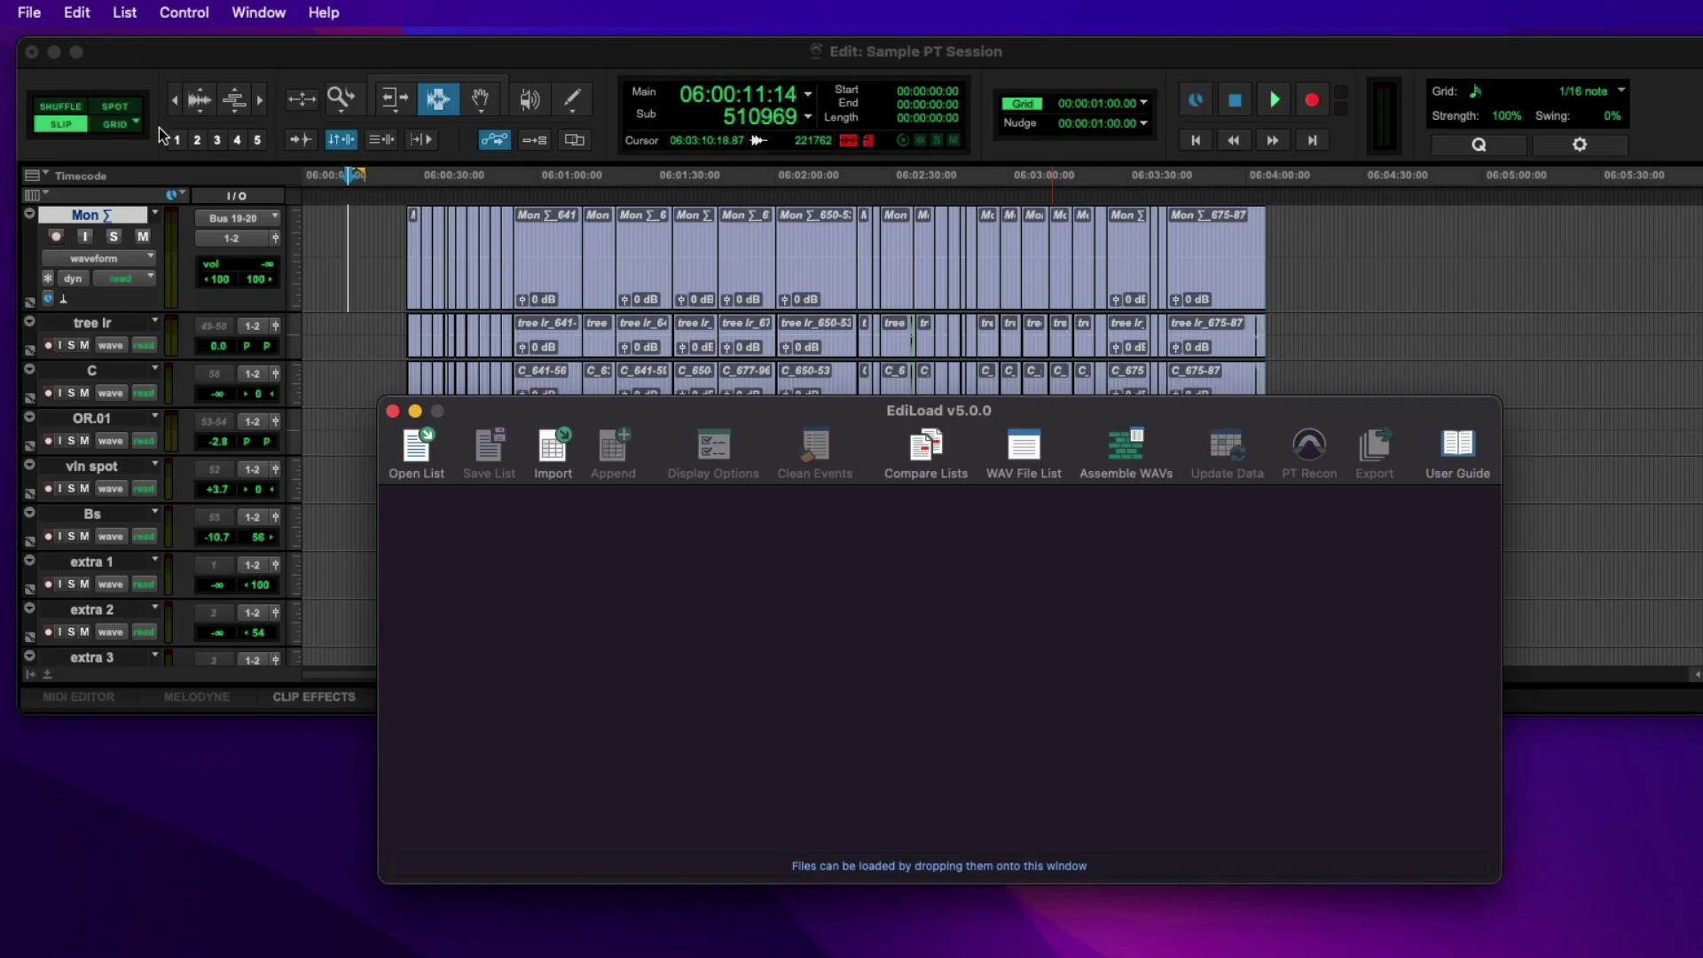
Step: Choose File > Get Data From Pro Tools to read the currently open session
click(33, 13)
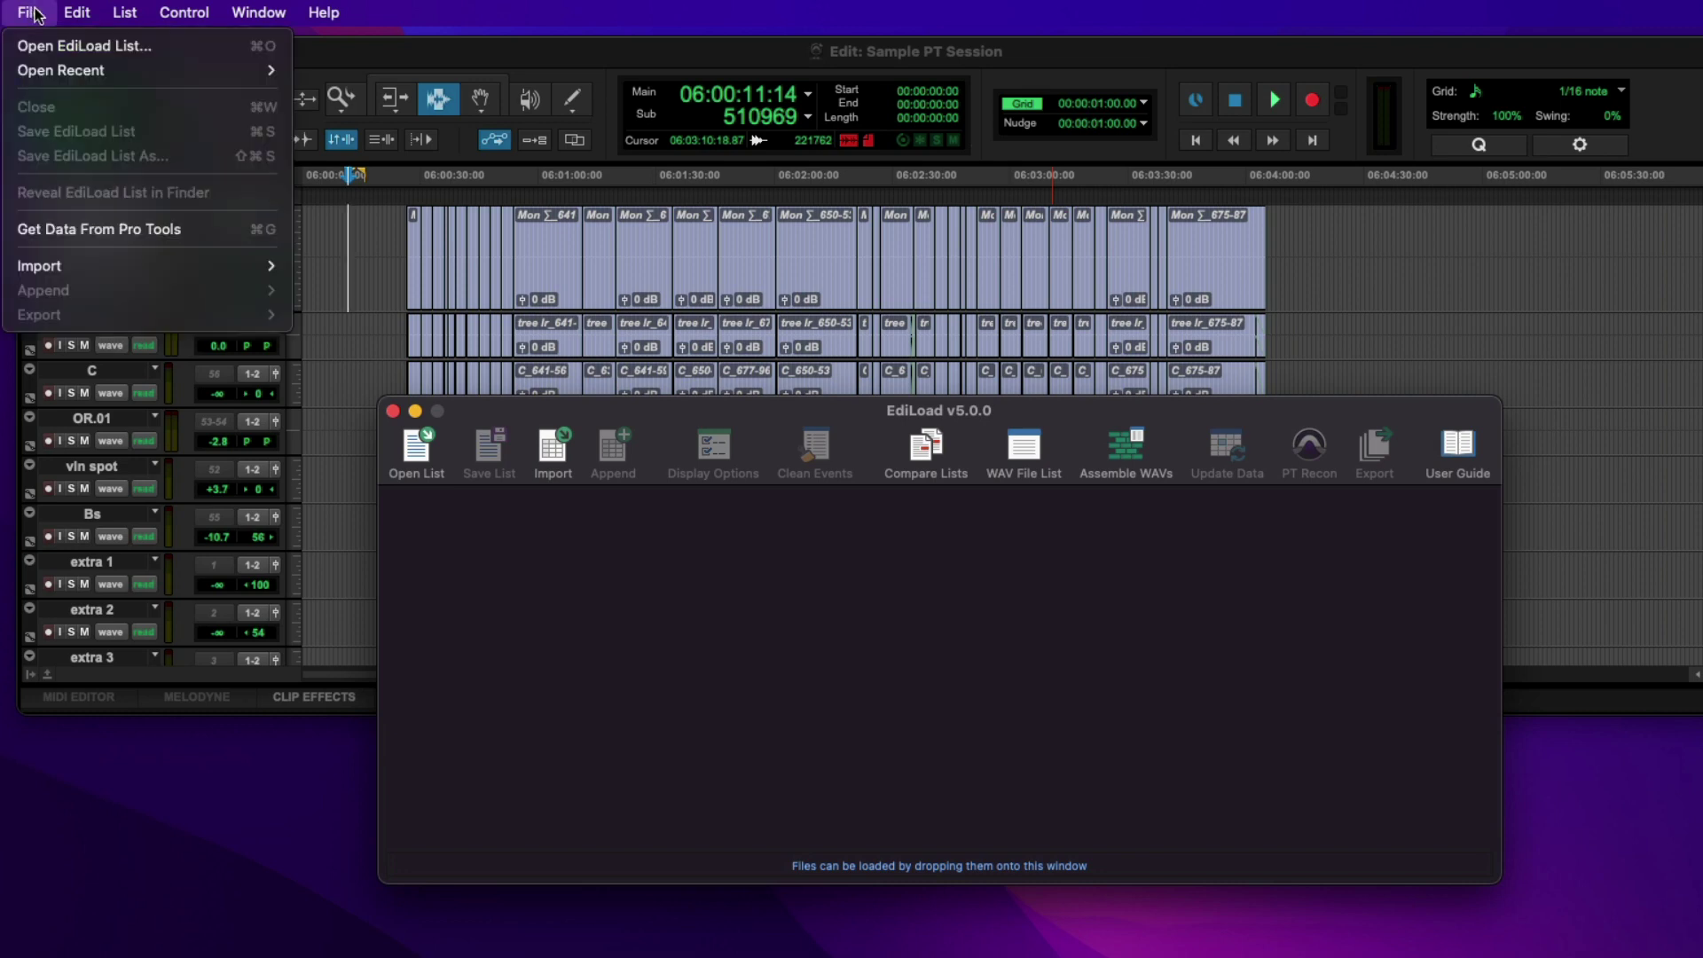
click(139, 233)
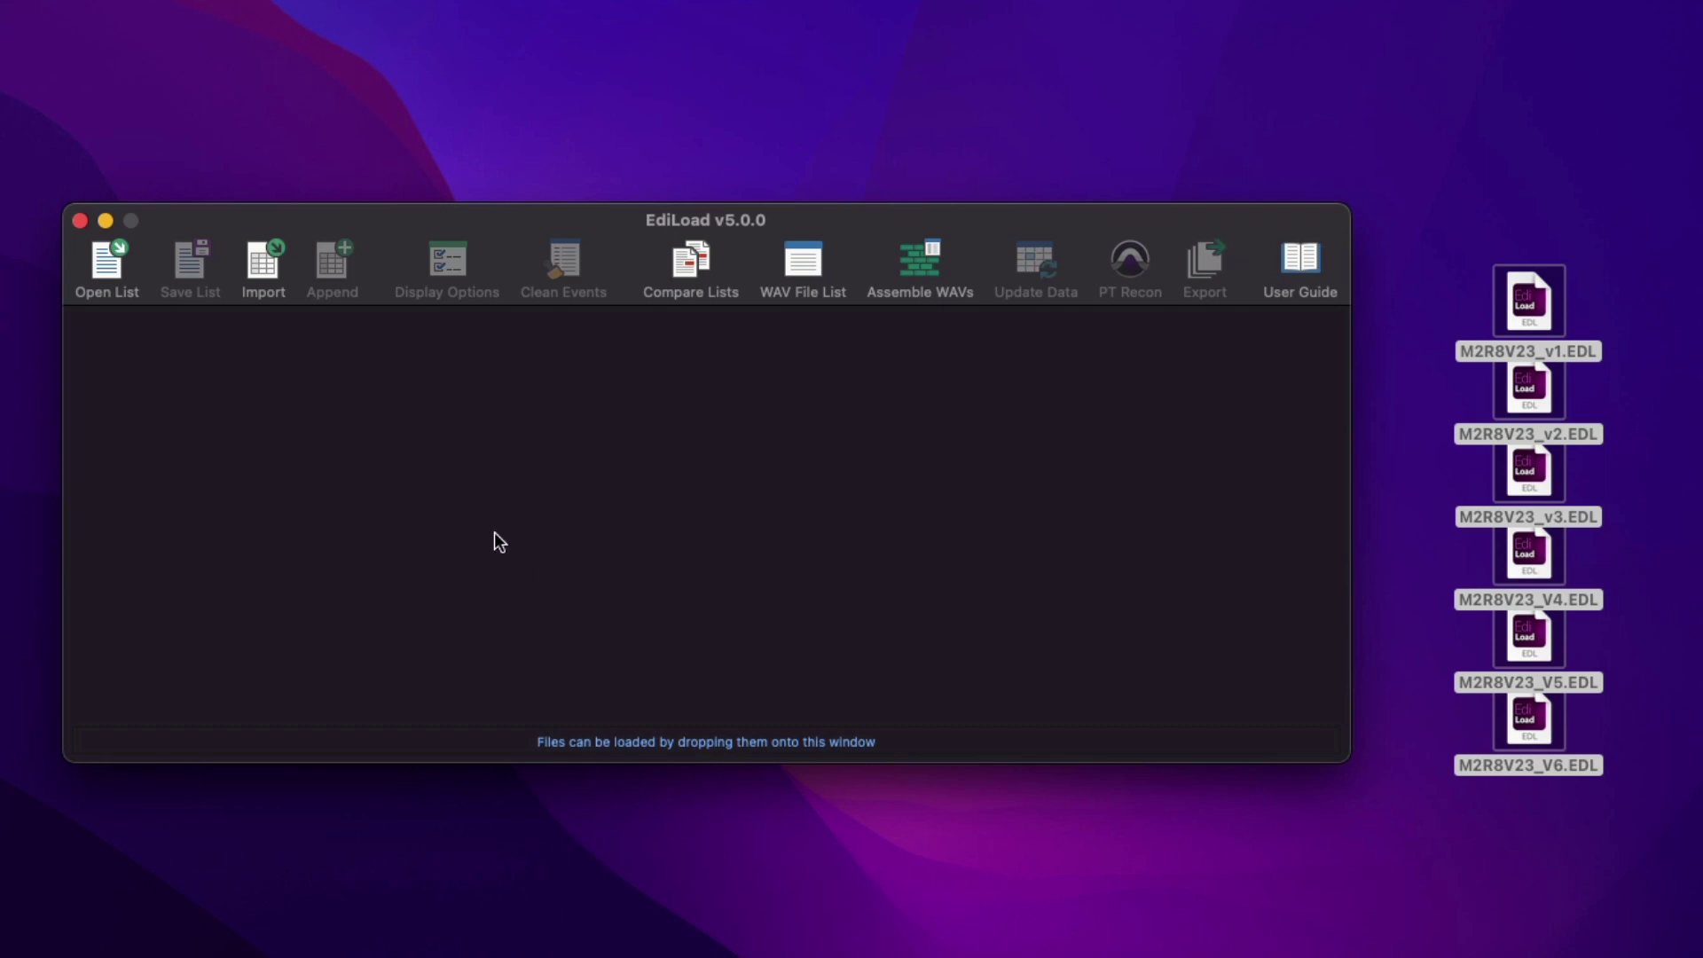
Step: Import the six M2R8V23 video EDLs (v1–V6) as layers 1–6 at 25 fps
click(266, 266)
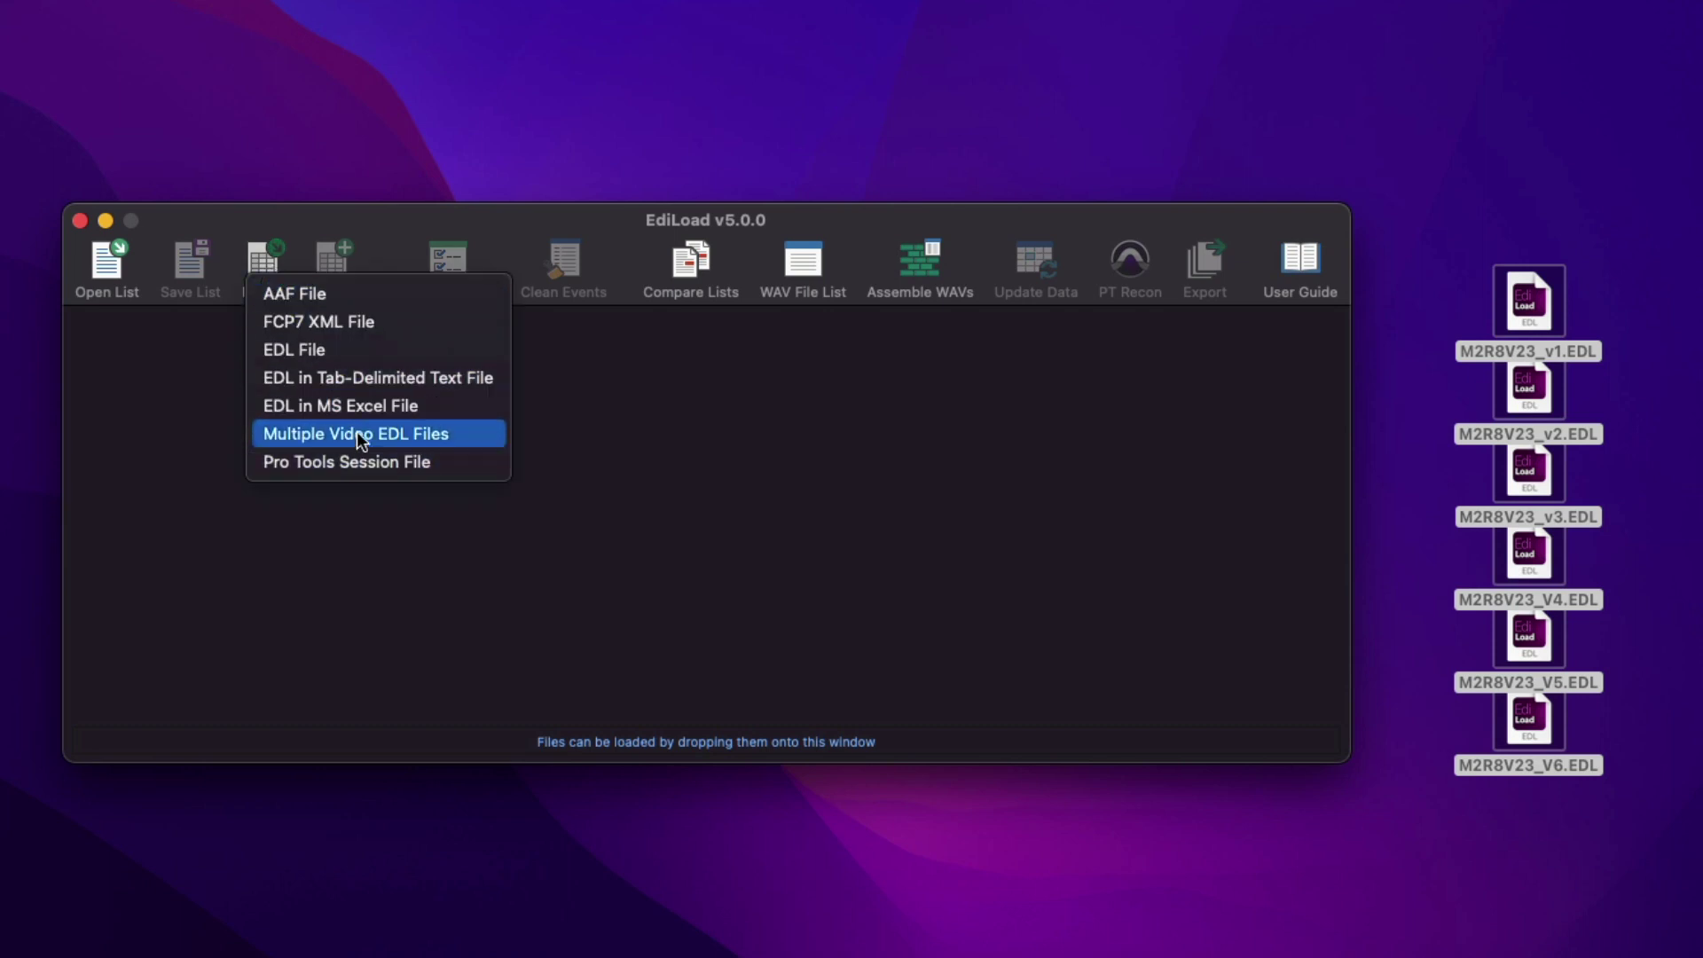
click(471, 432)
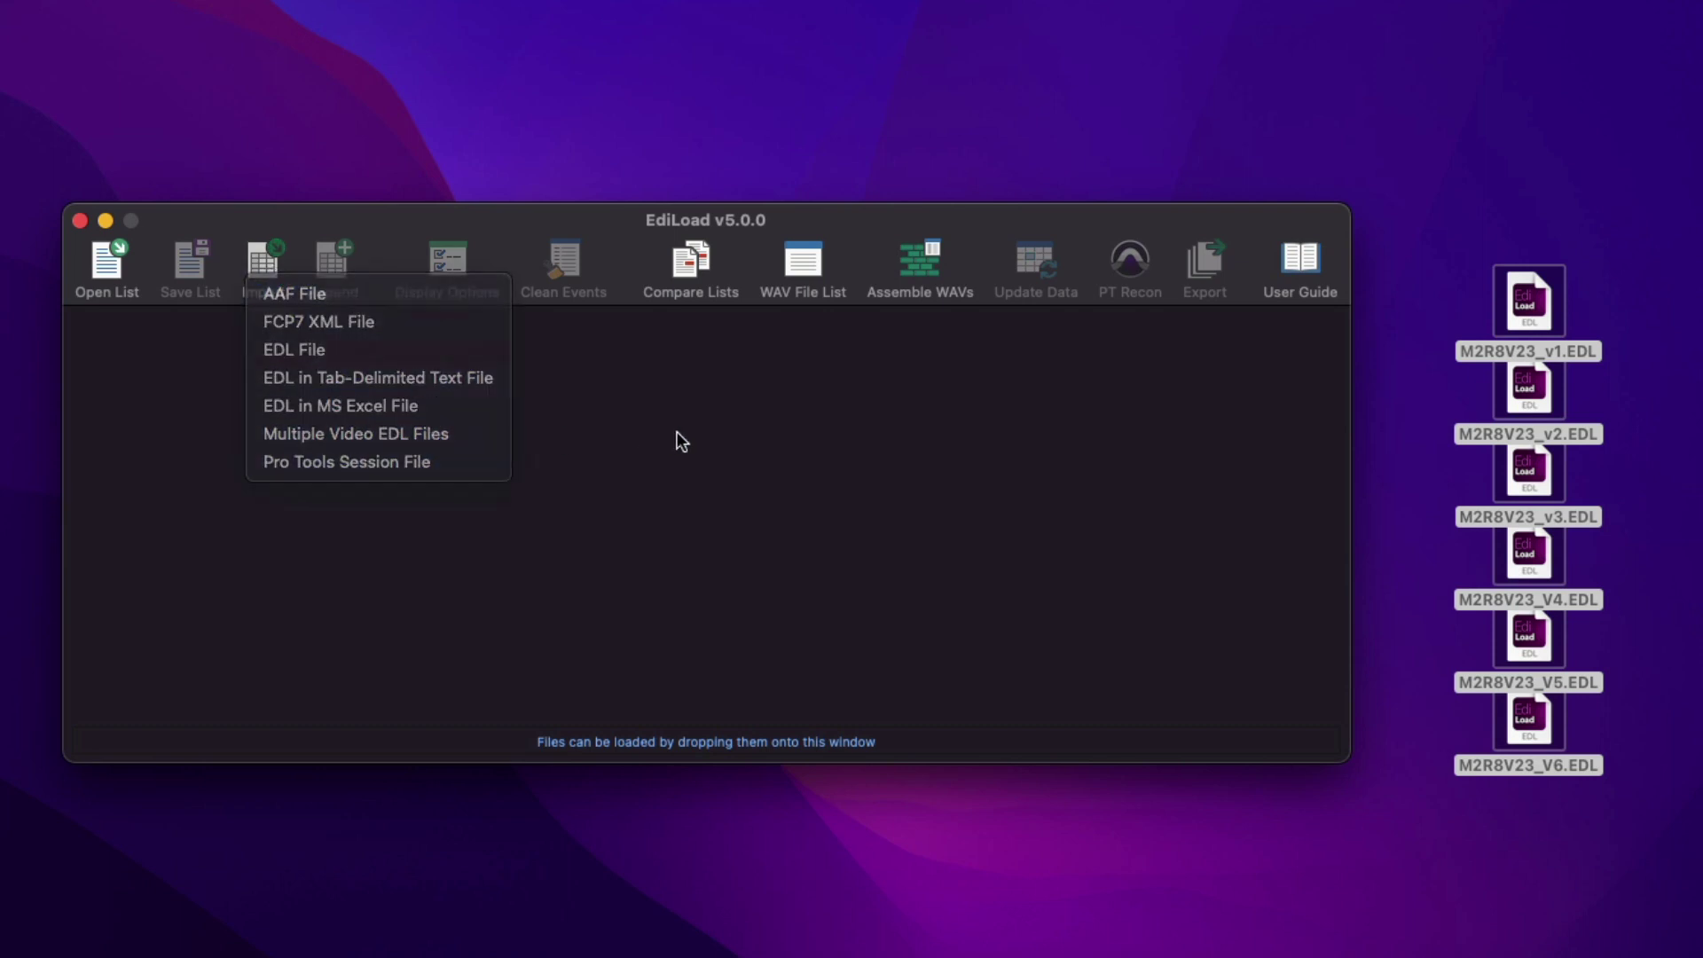
drag(1470, 350, 1083, 451)
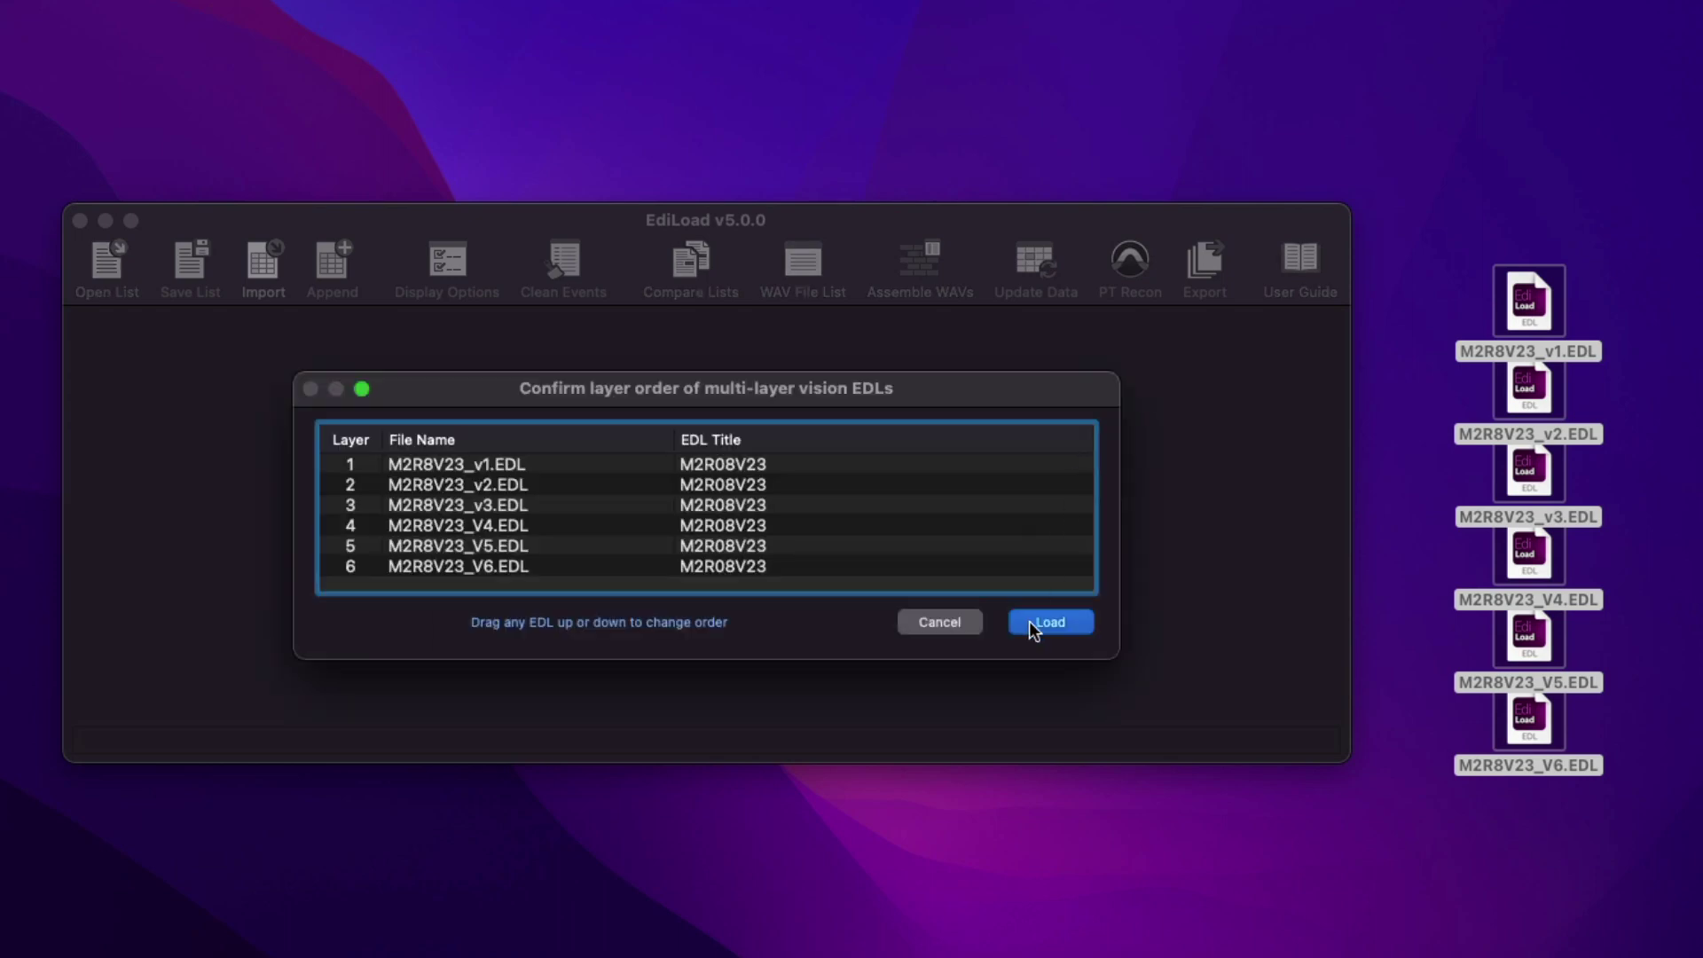
click(1031, 622)
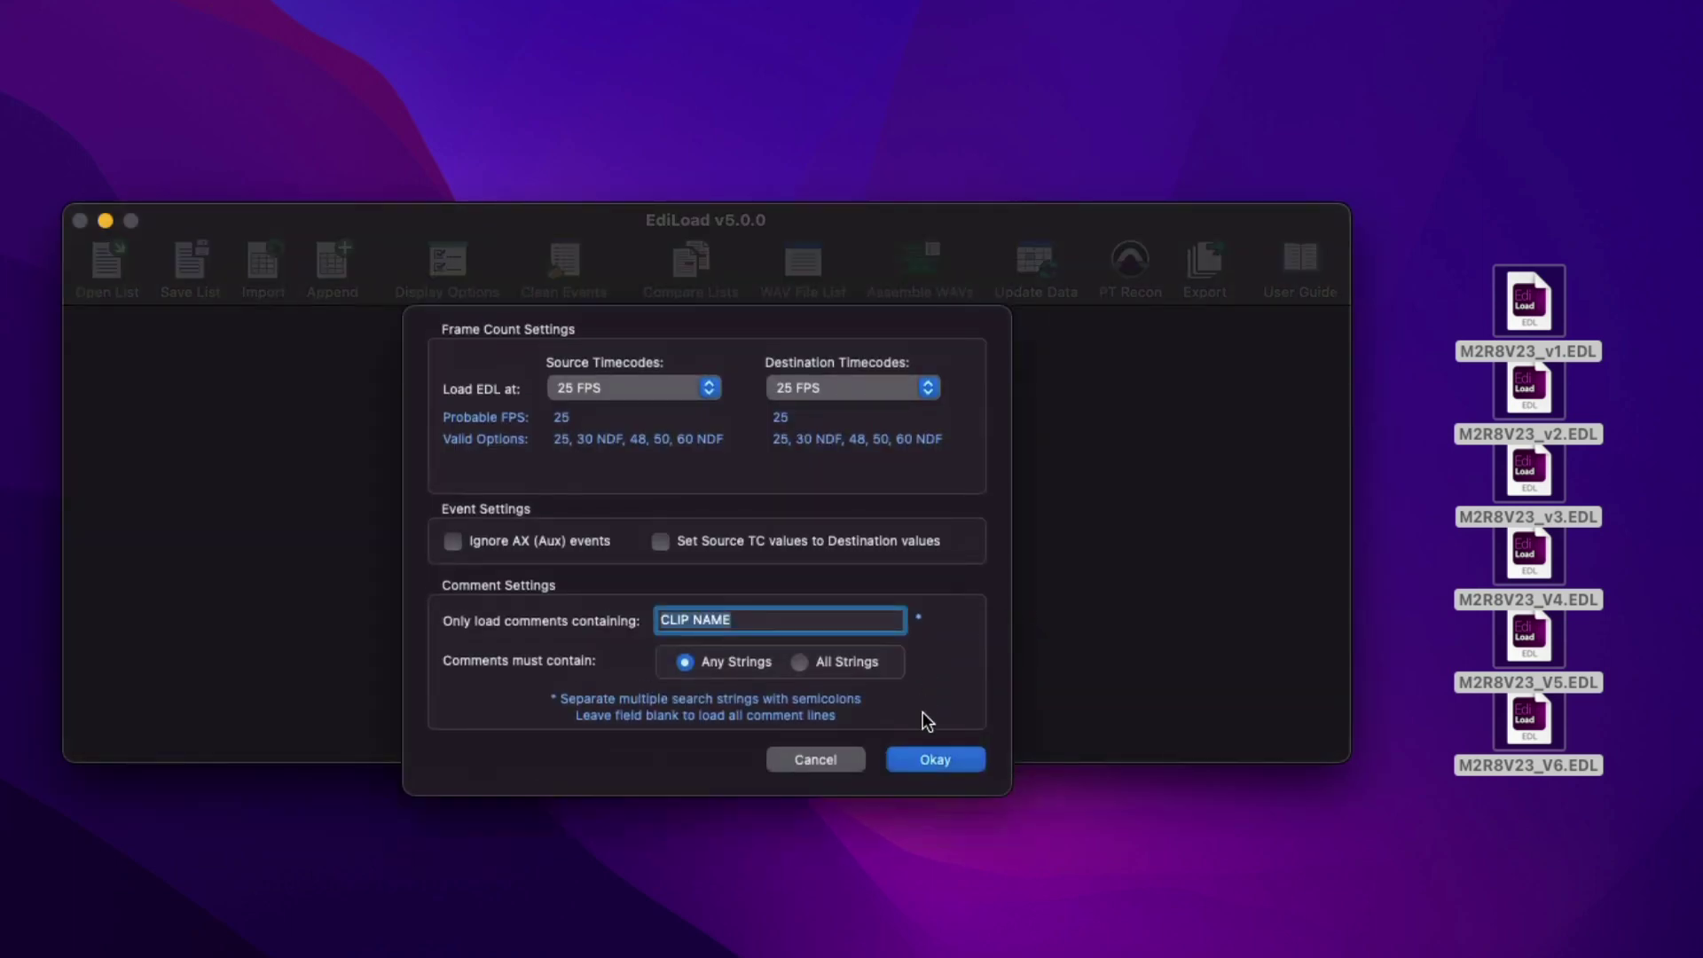
click(929, 761)
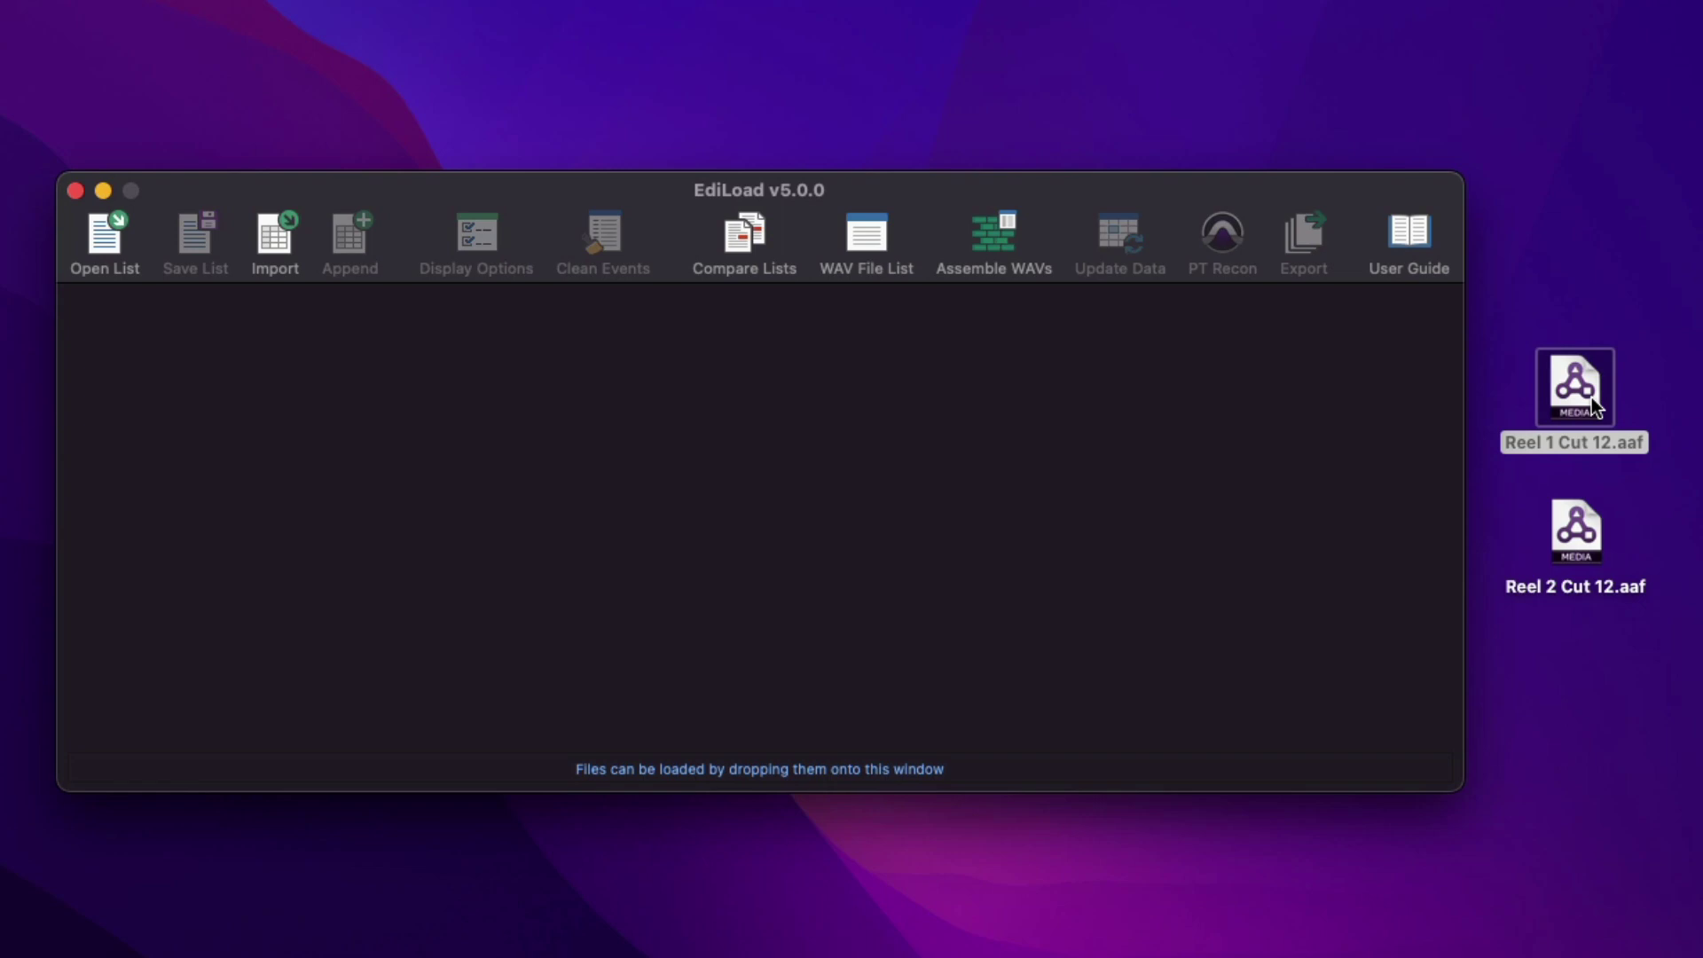
Step: Load Reel 1 Cut 12.aaf, then append Reel 2 Cut 12.aaf as AAF to the list
drag(1592, 397, 1148, 459)
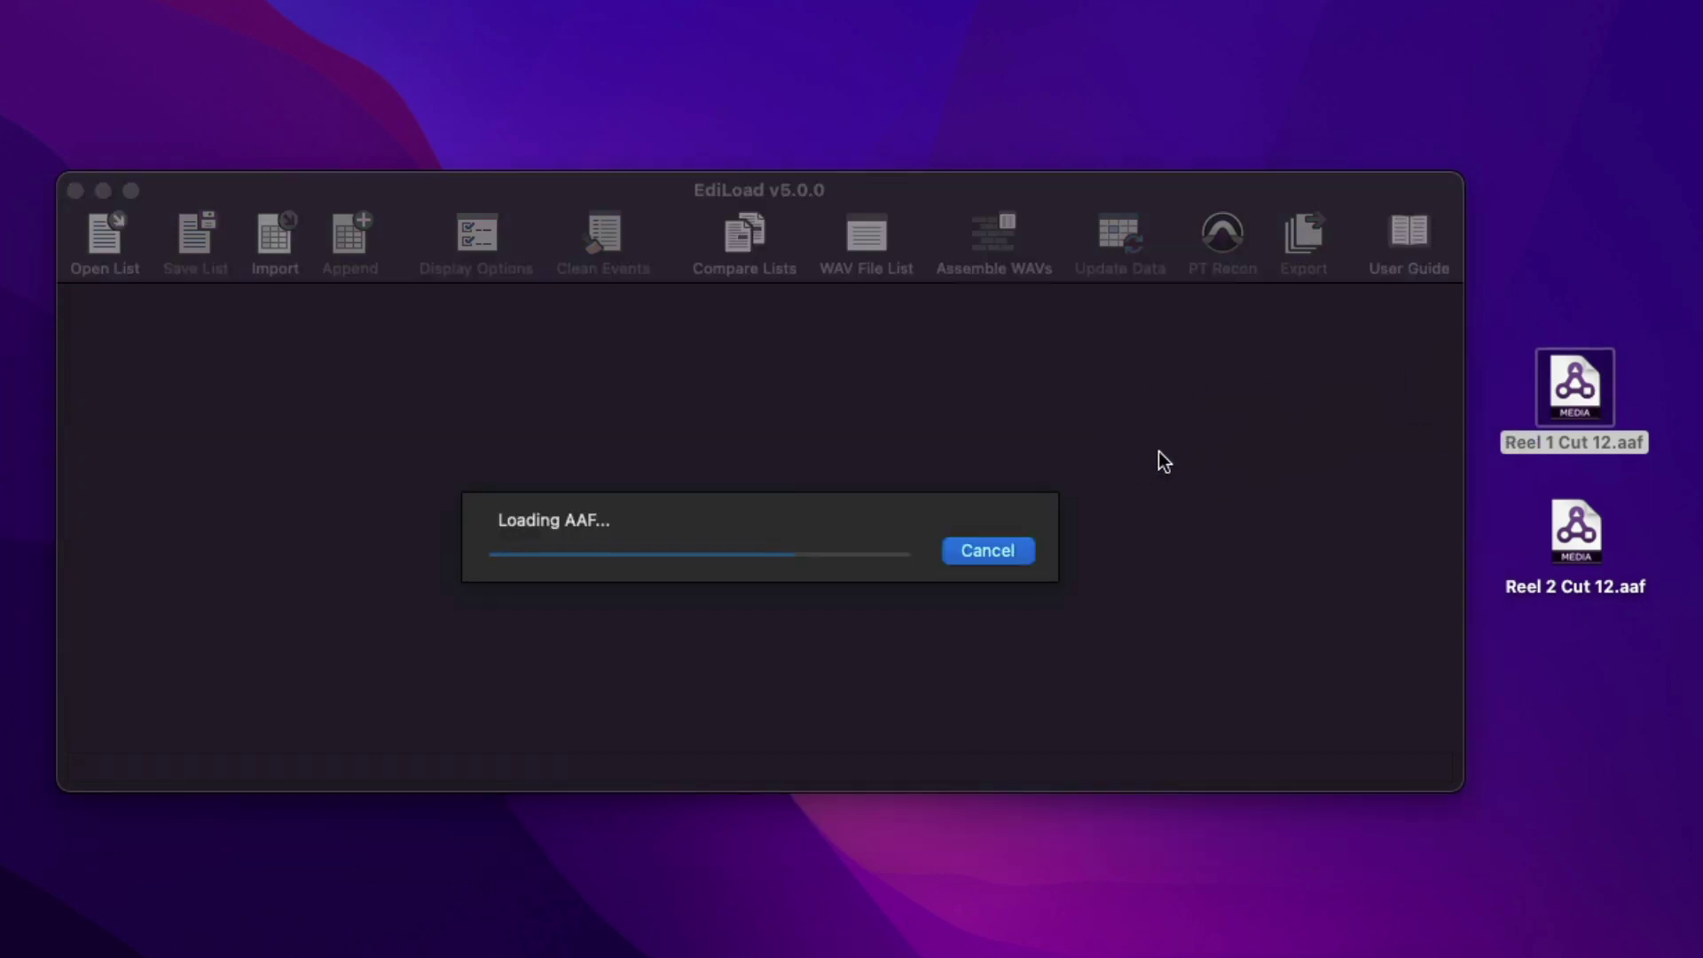
click(898, 731)
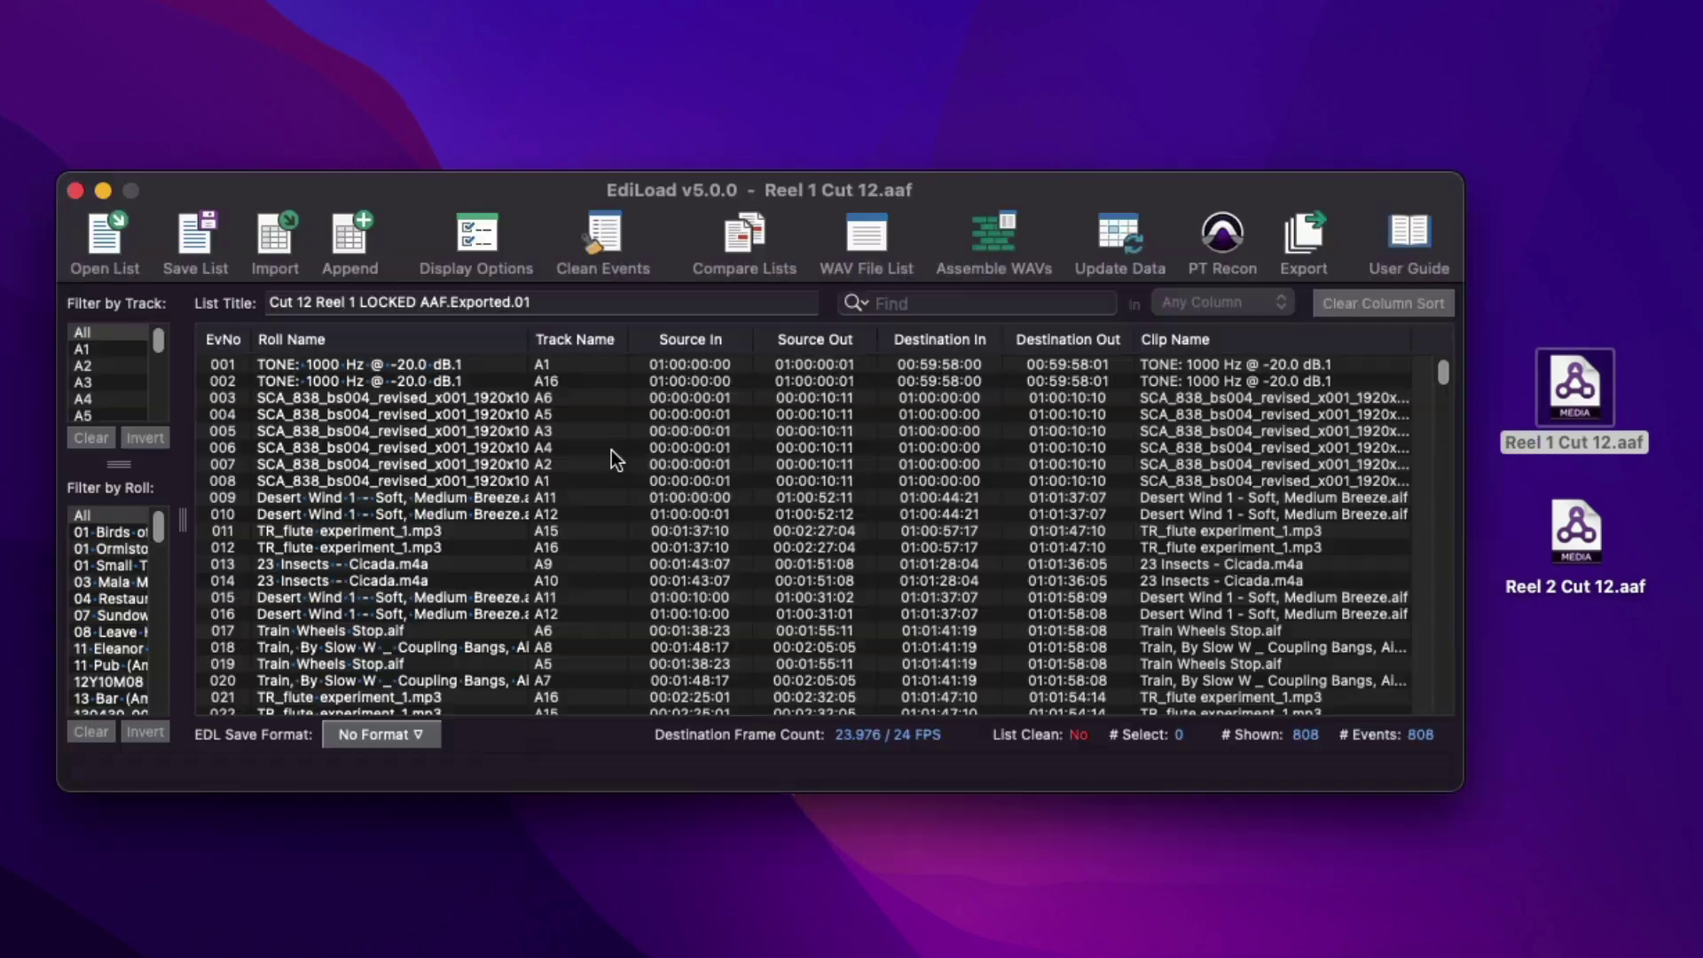
click(355, 237)
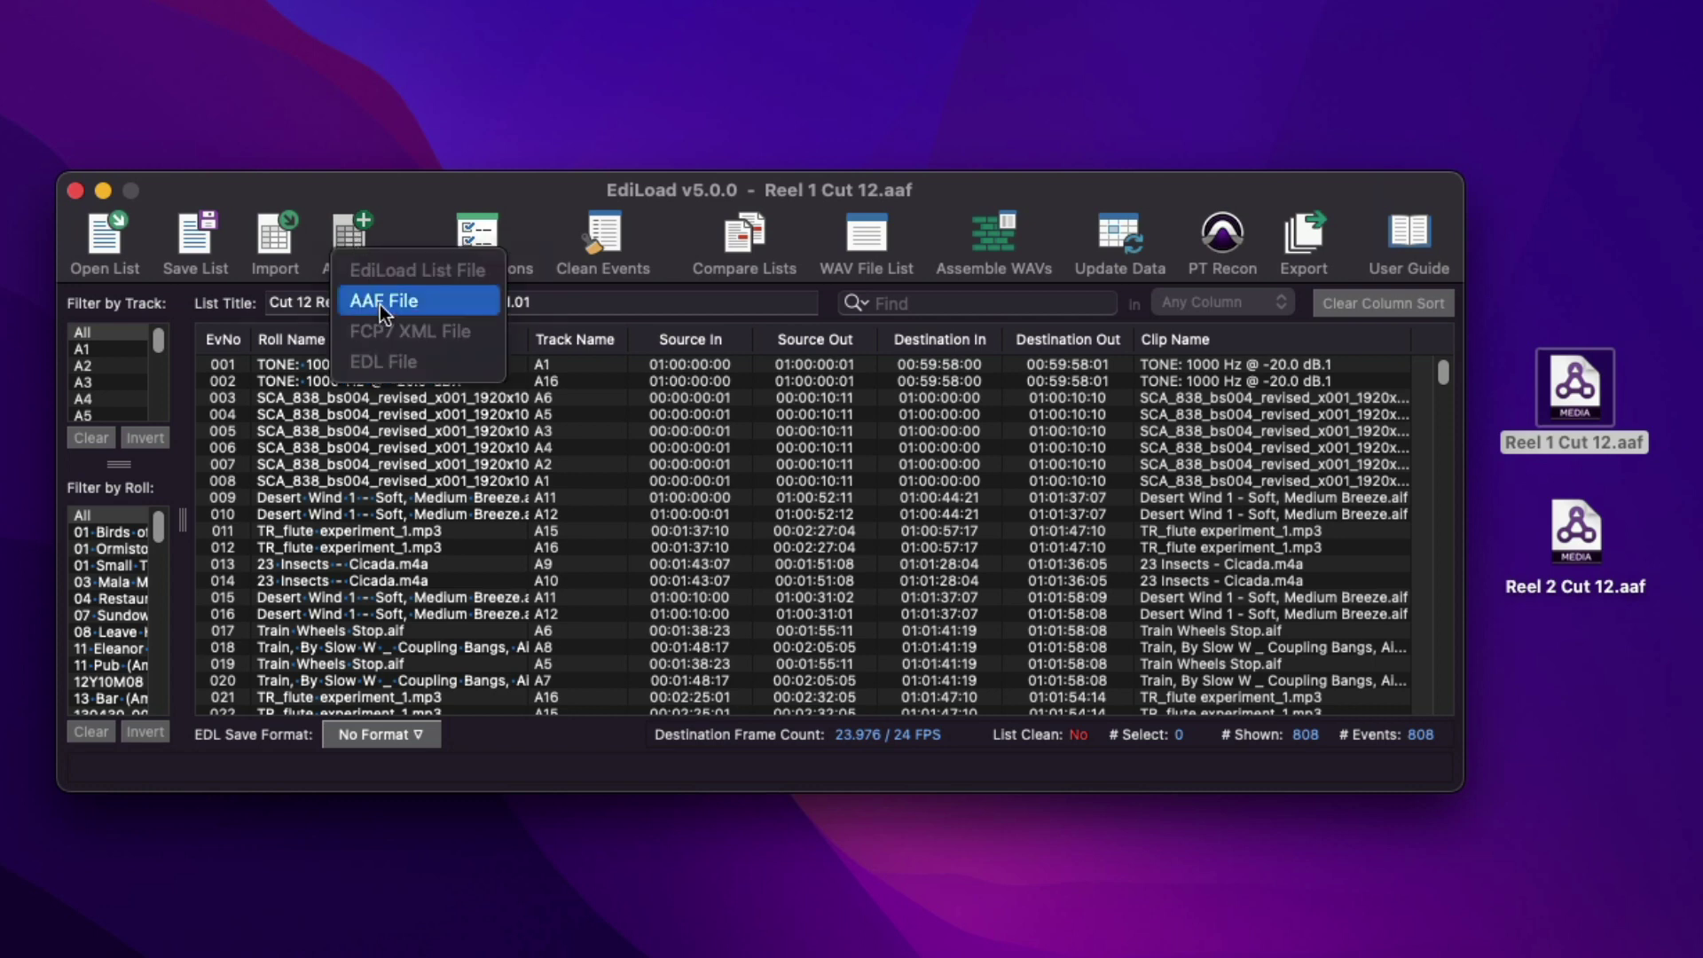
click(465, 303)
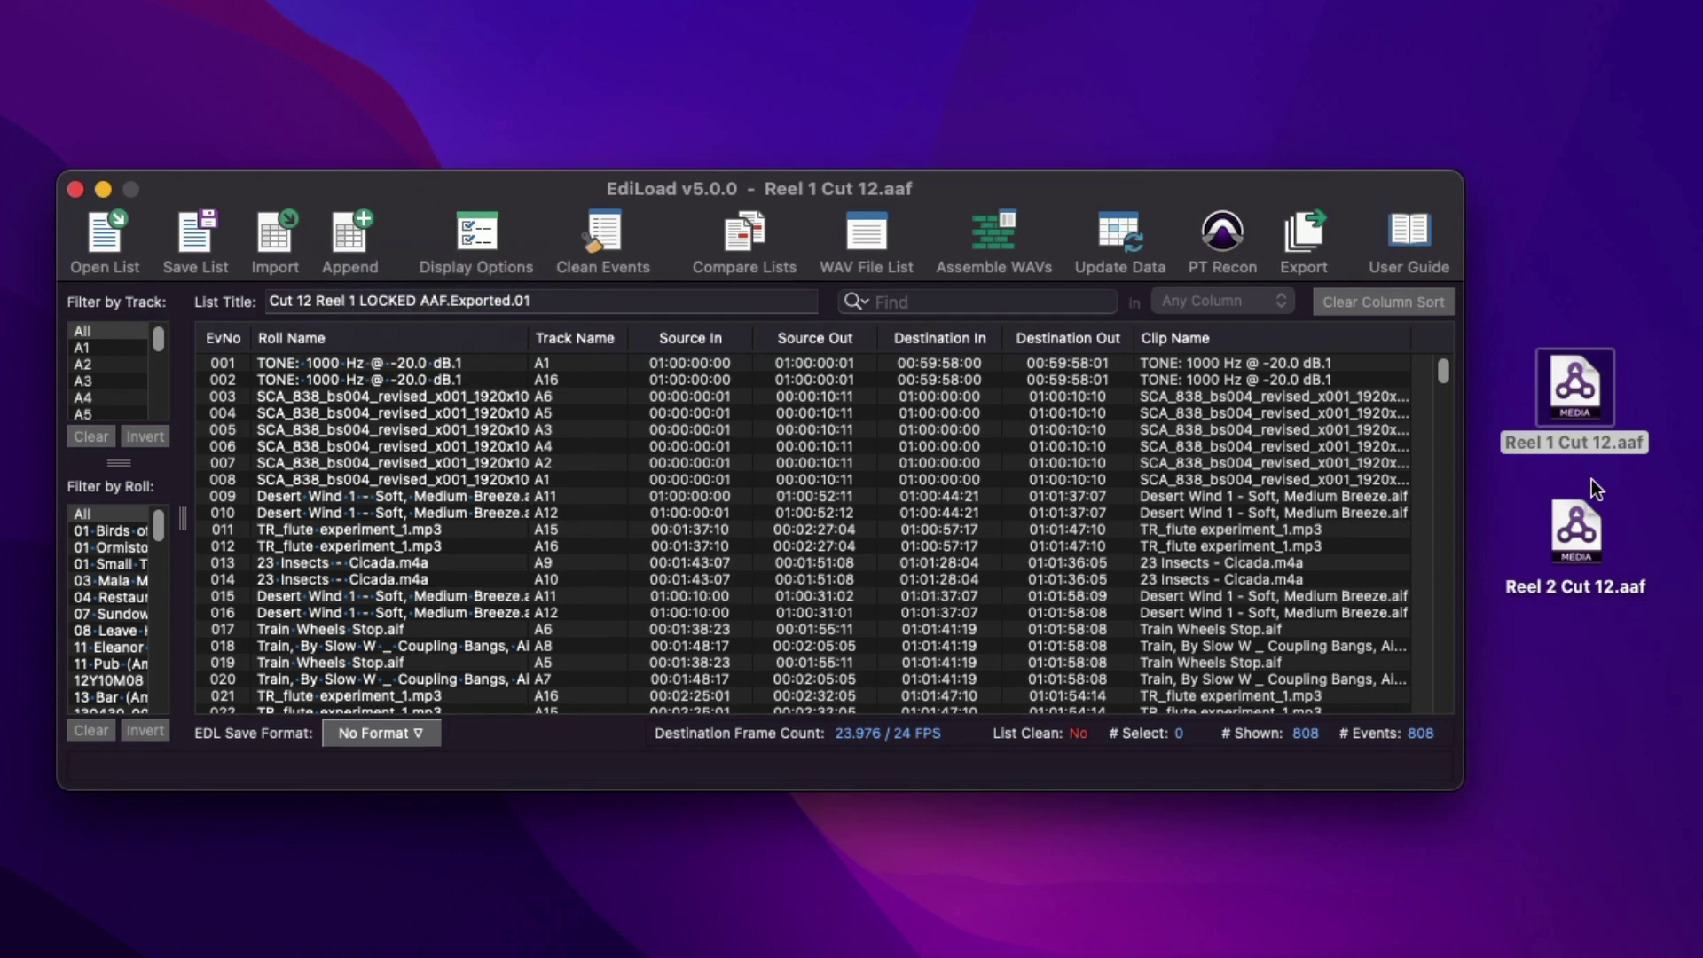
drag(1576, 532, 1089, 517)
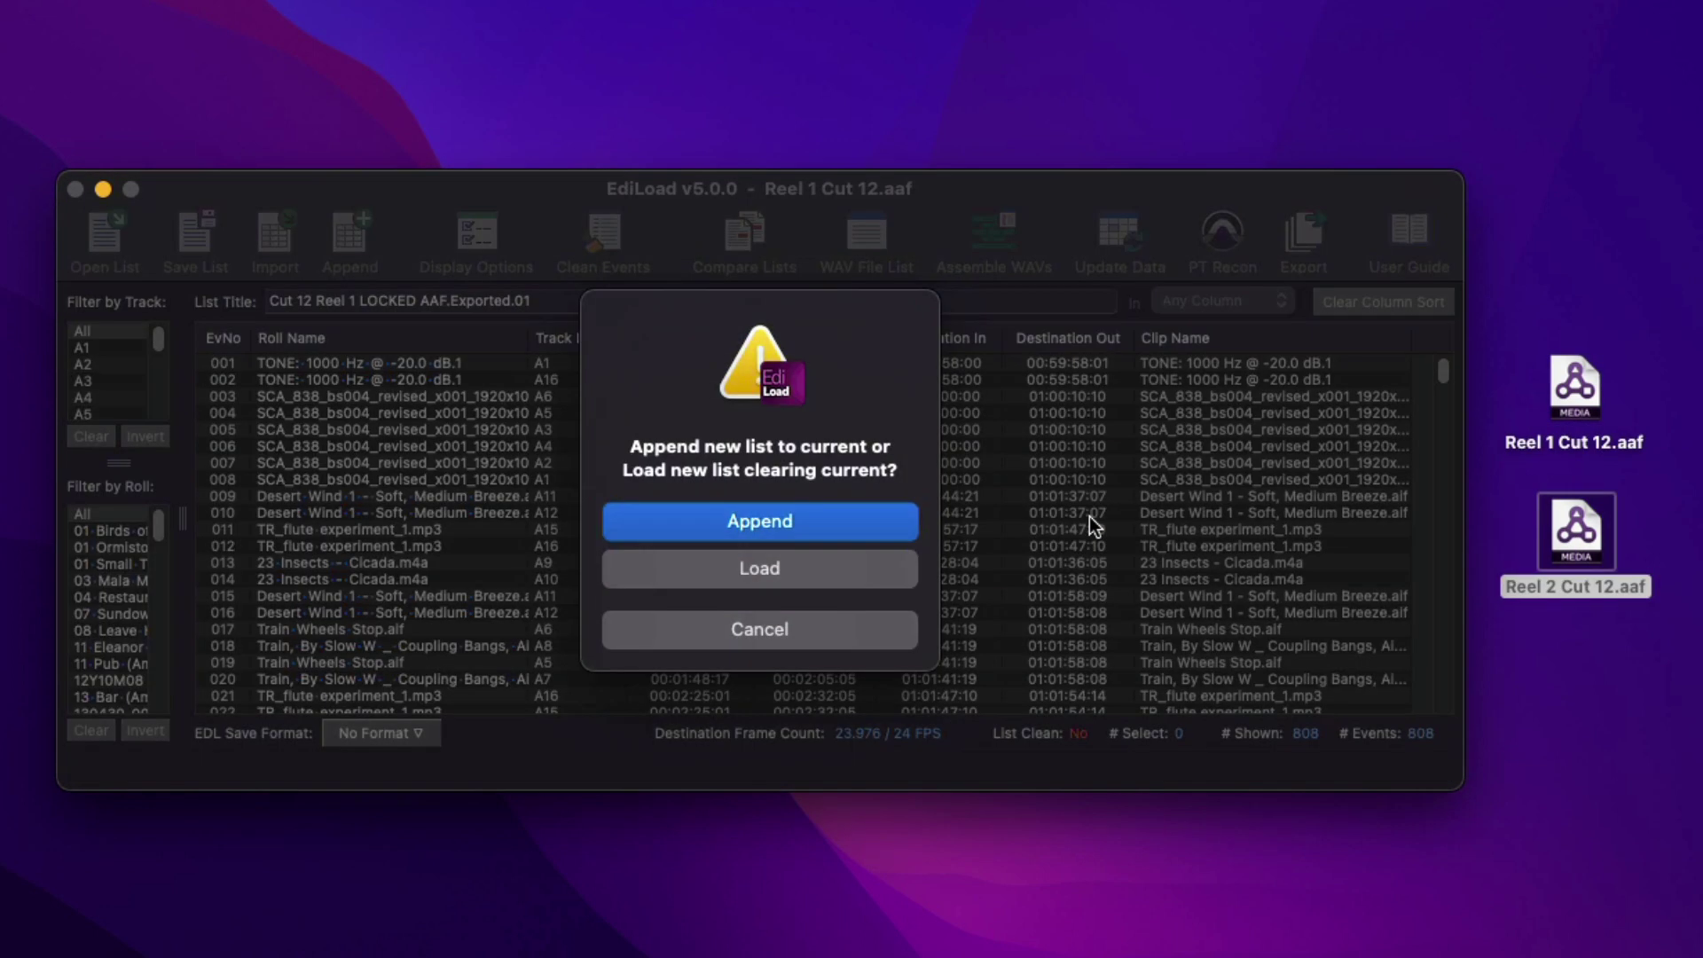
click(813, 531)
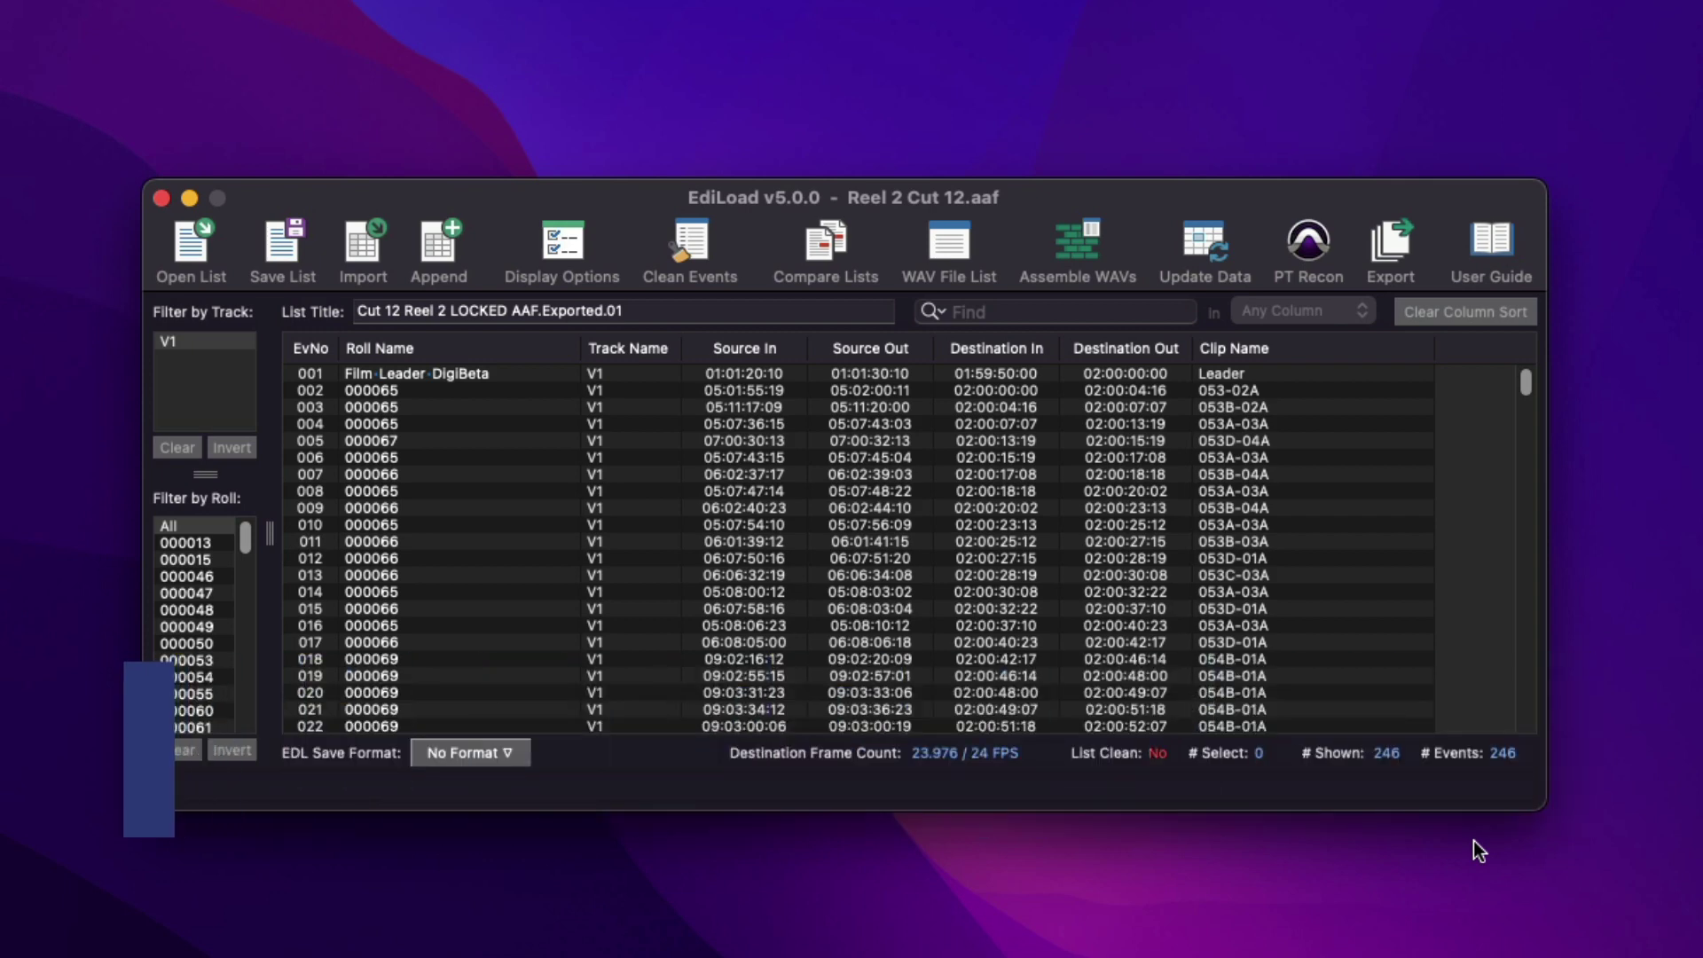
Step: Start a Picture Cut Track PTX export and inspect its MOS and FPS clip colour rules
click(1392, 239)
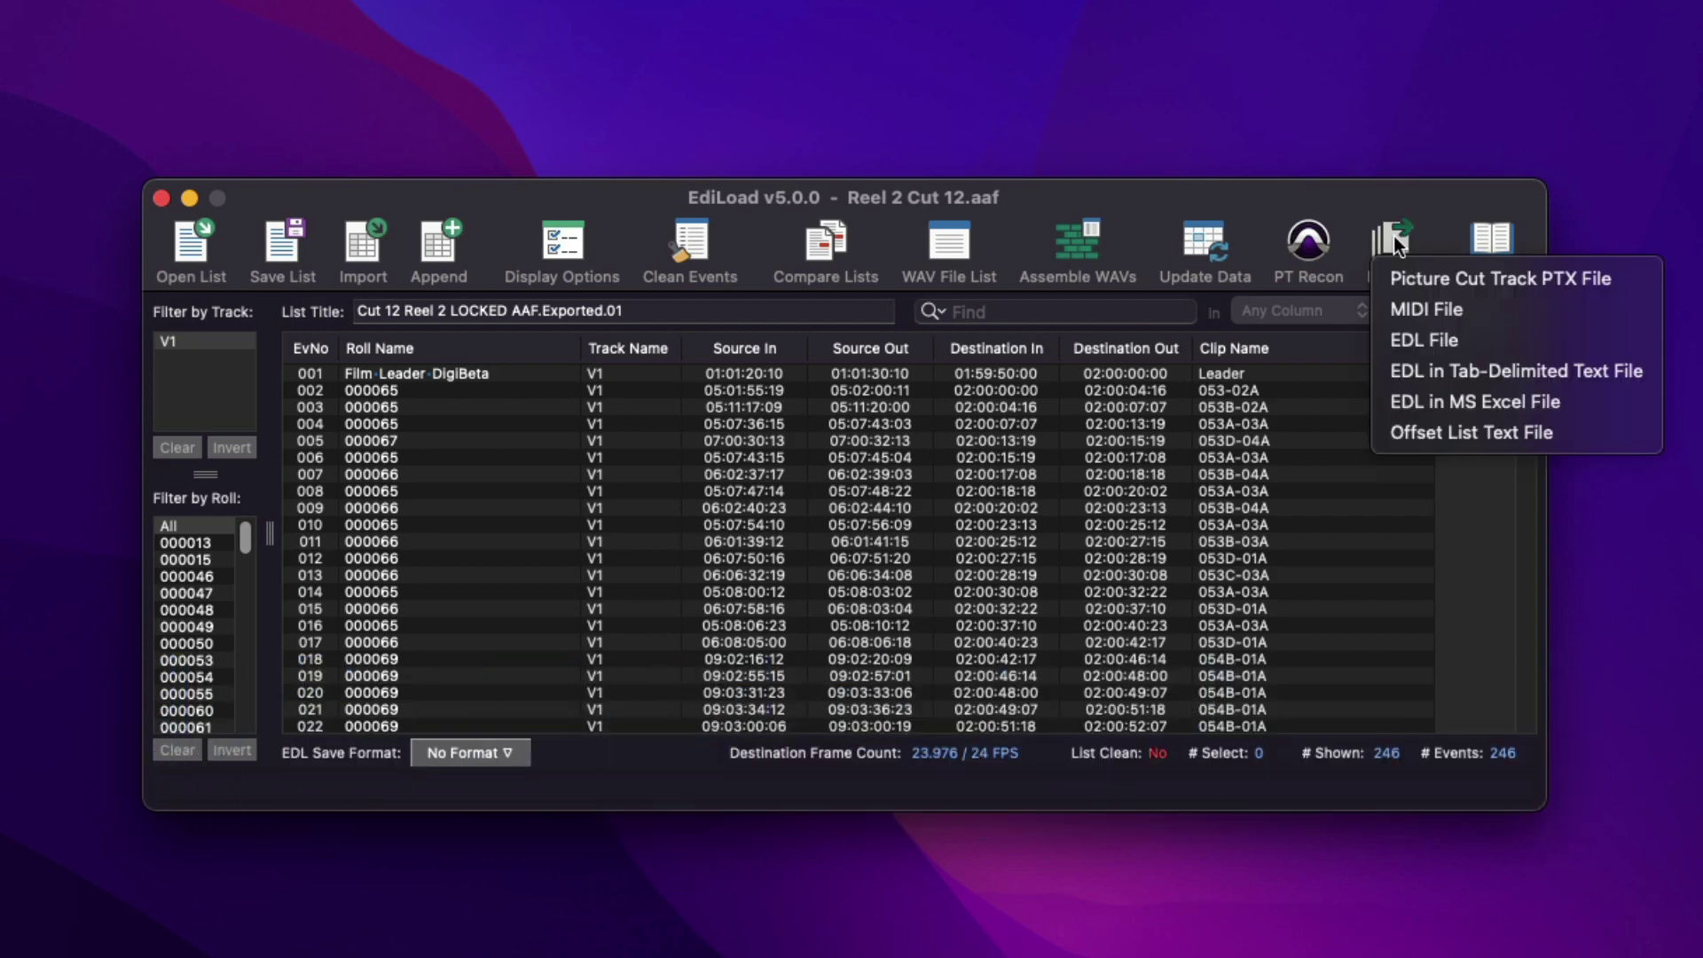
click(1466, 285)
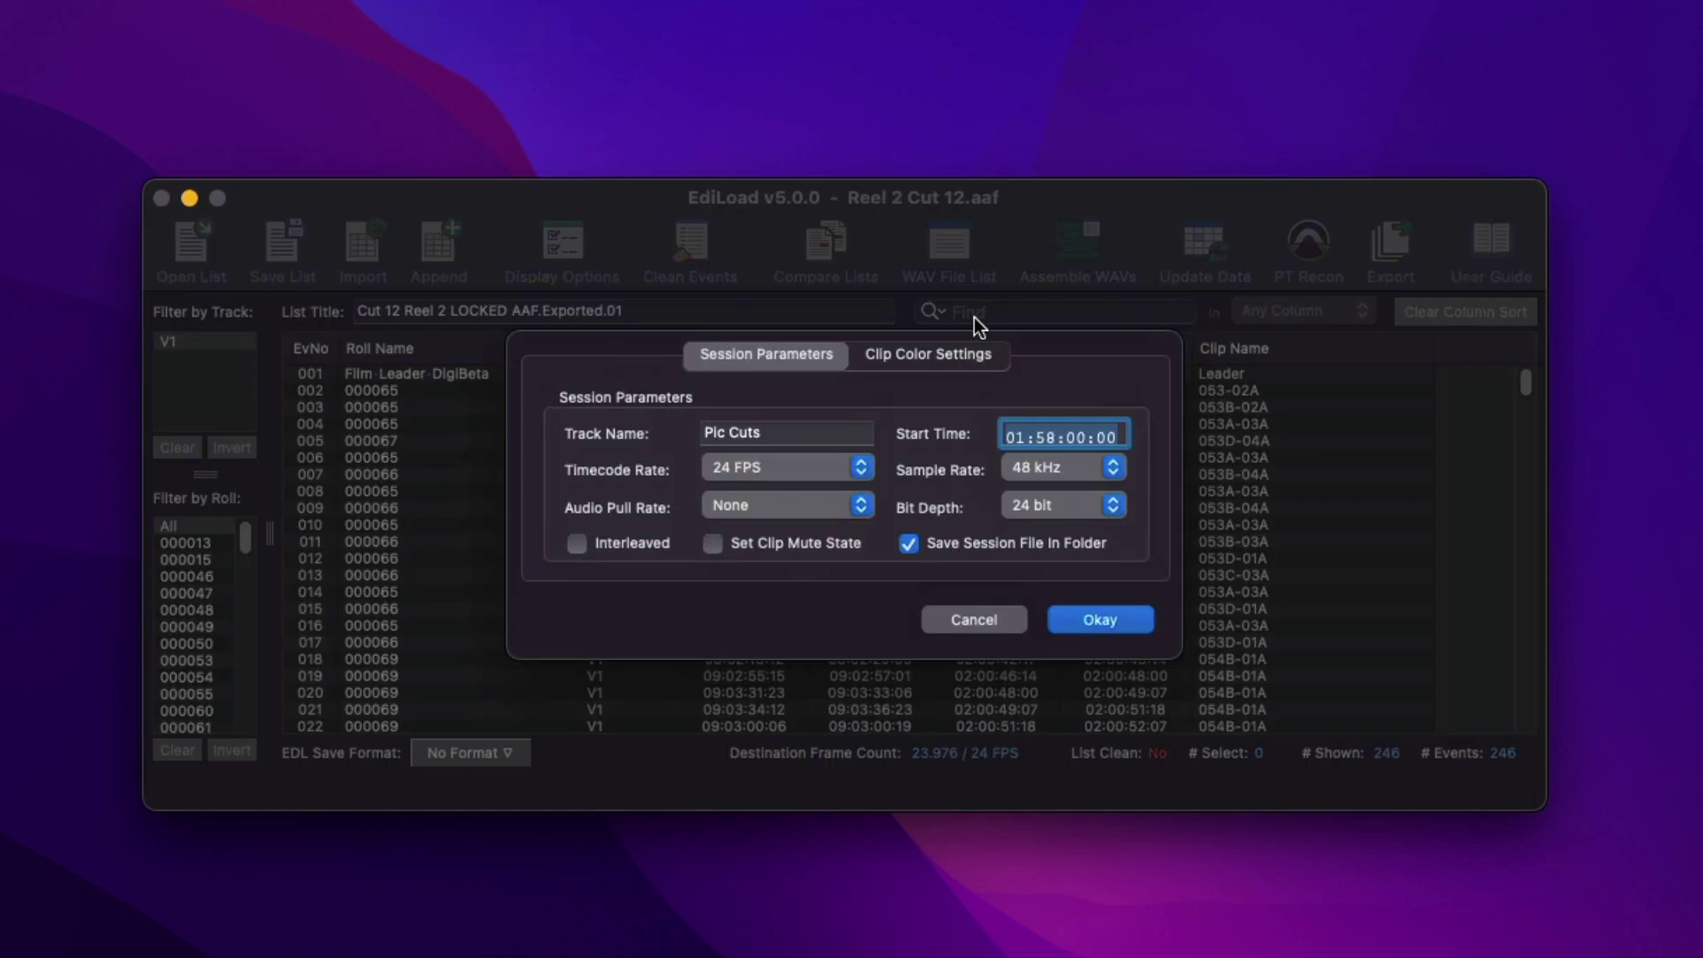
click(946, 355)
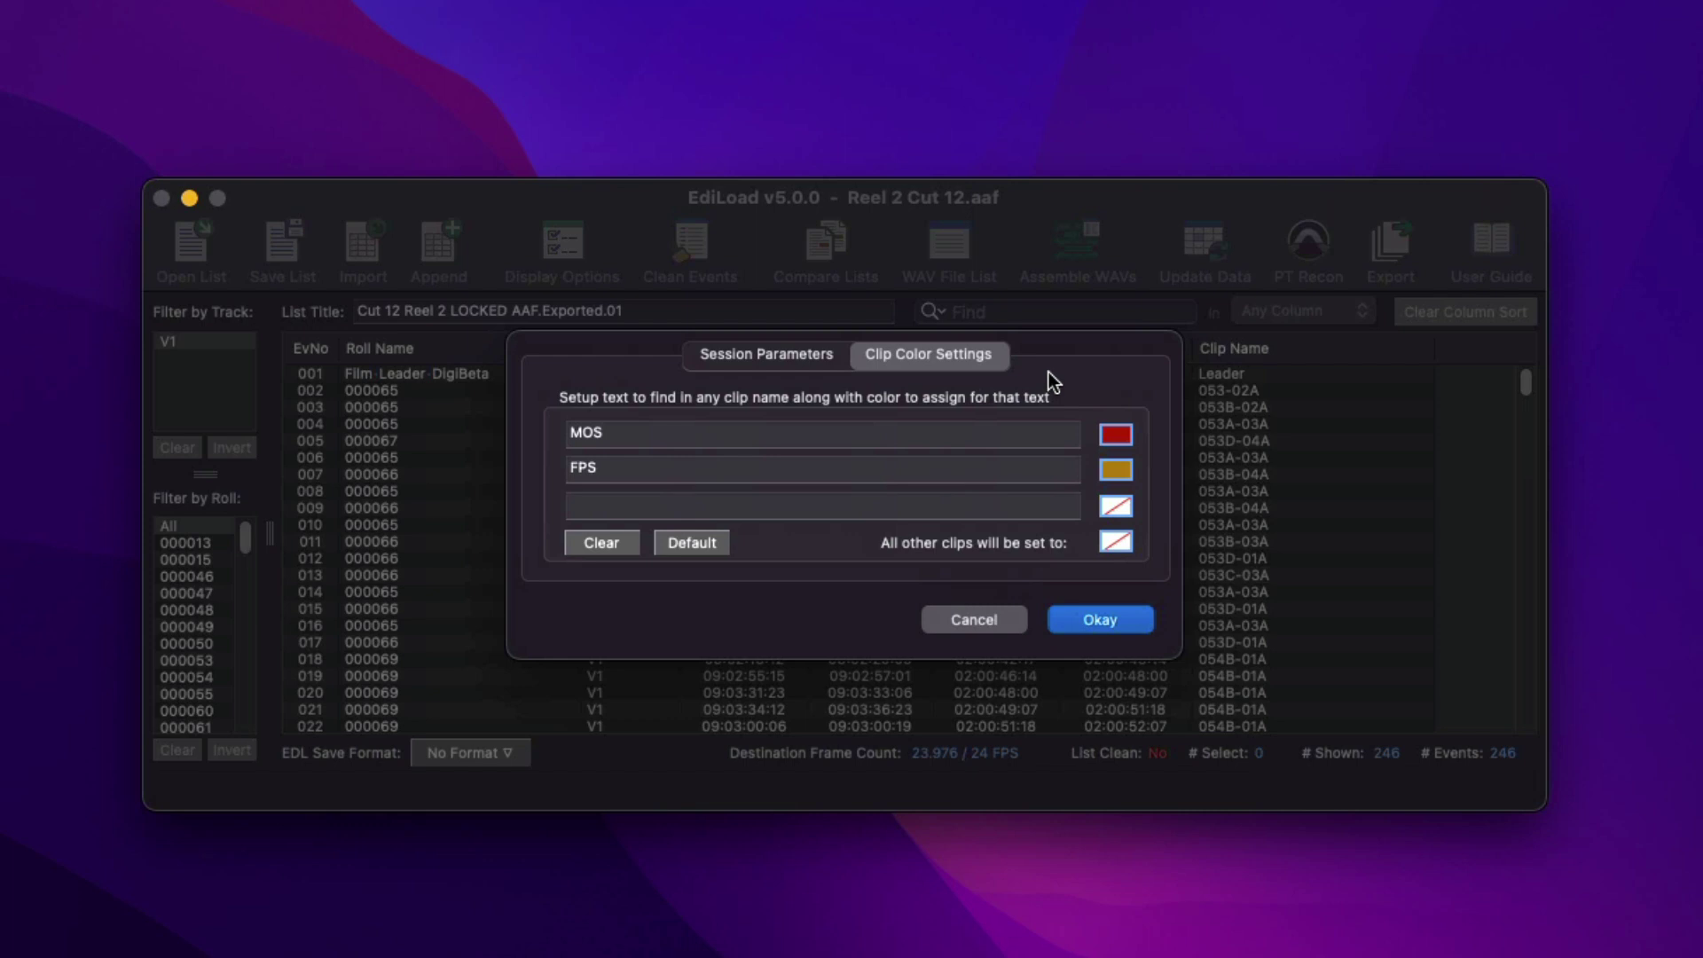
click(1043, 430)
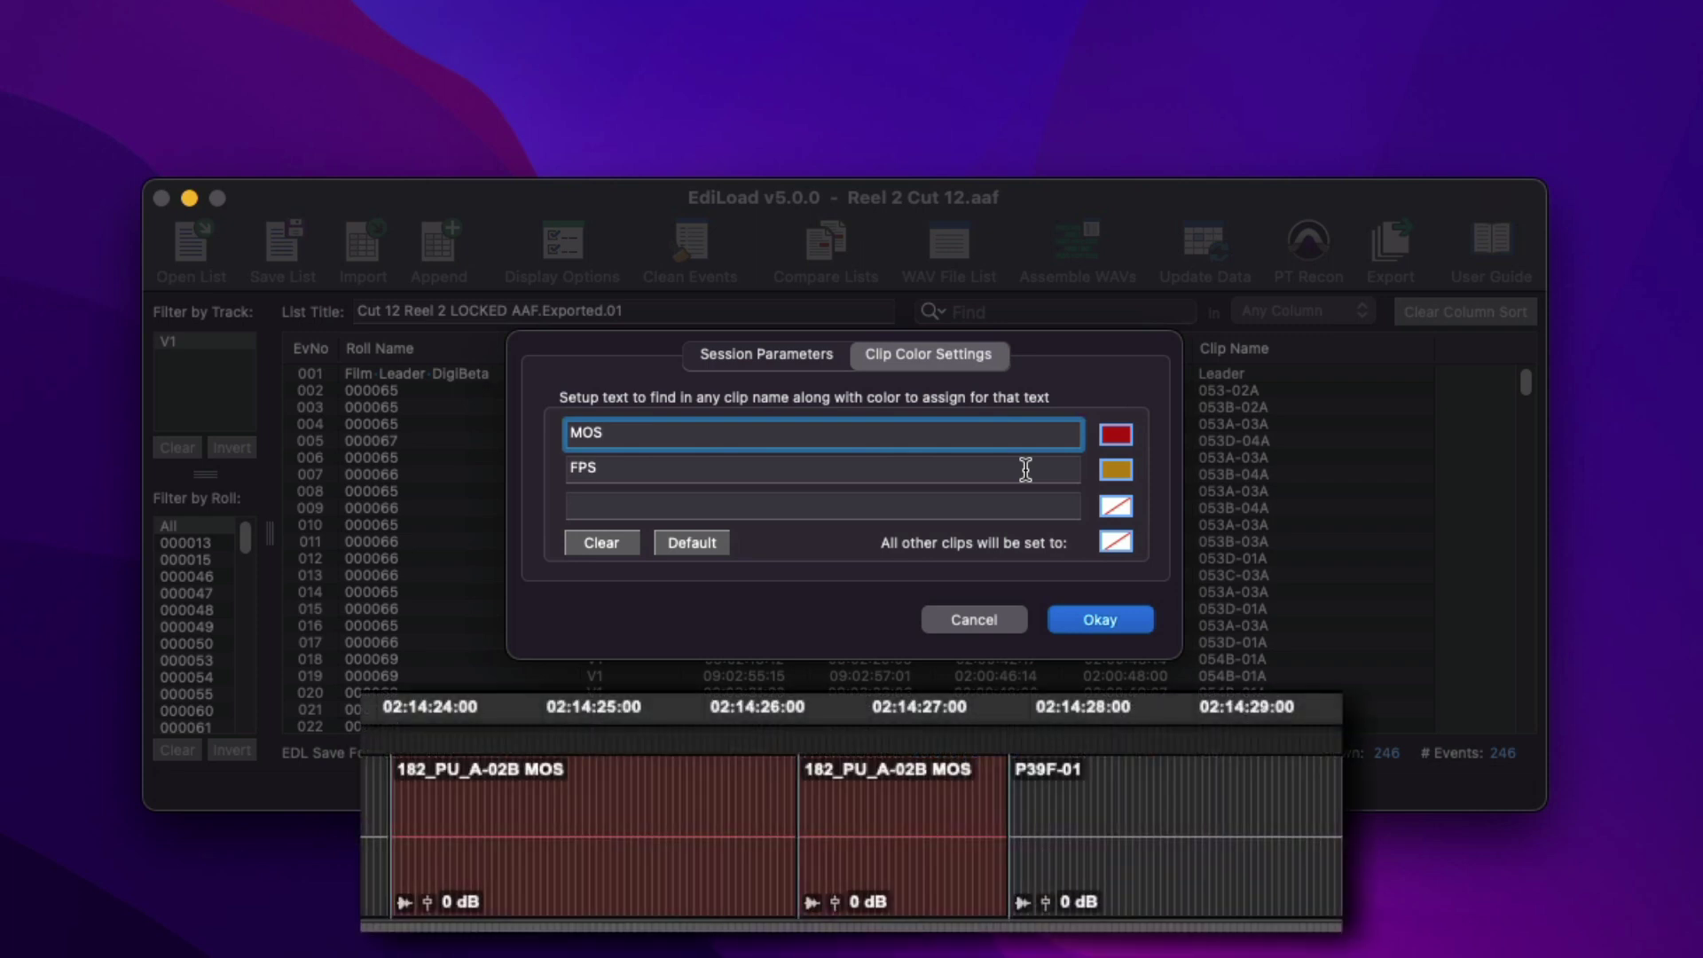
click(1025, 470)
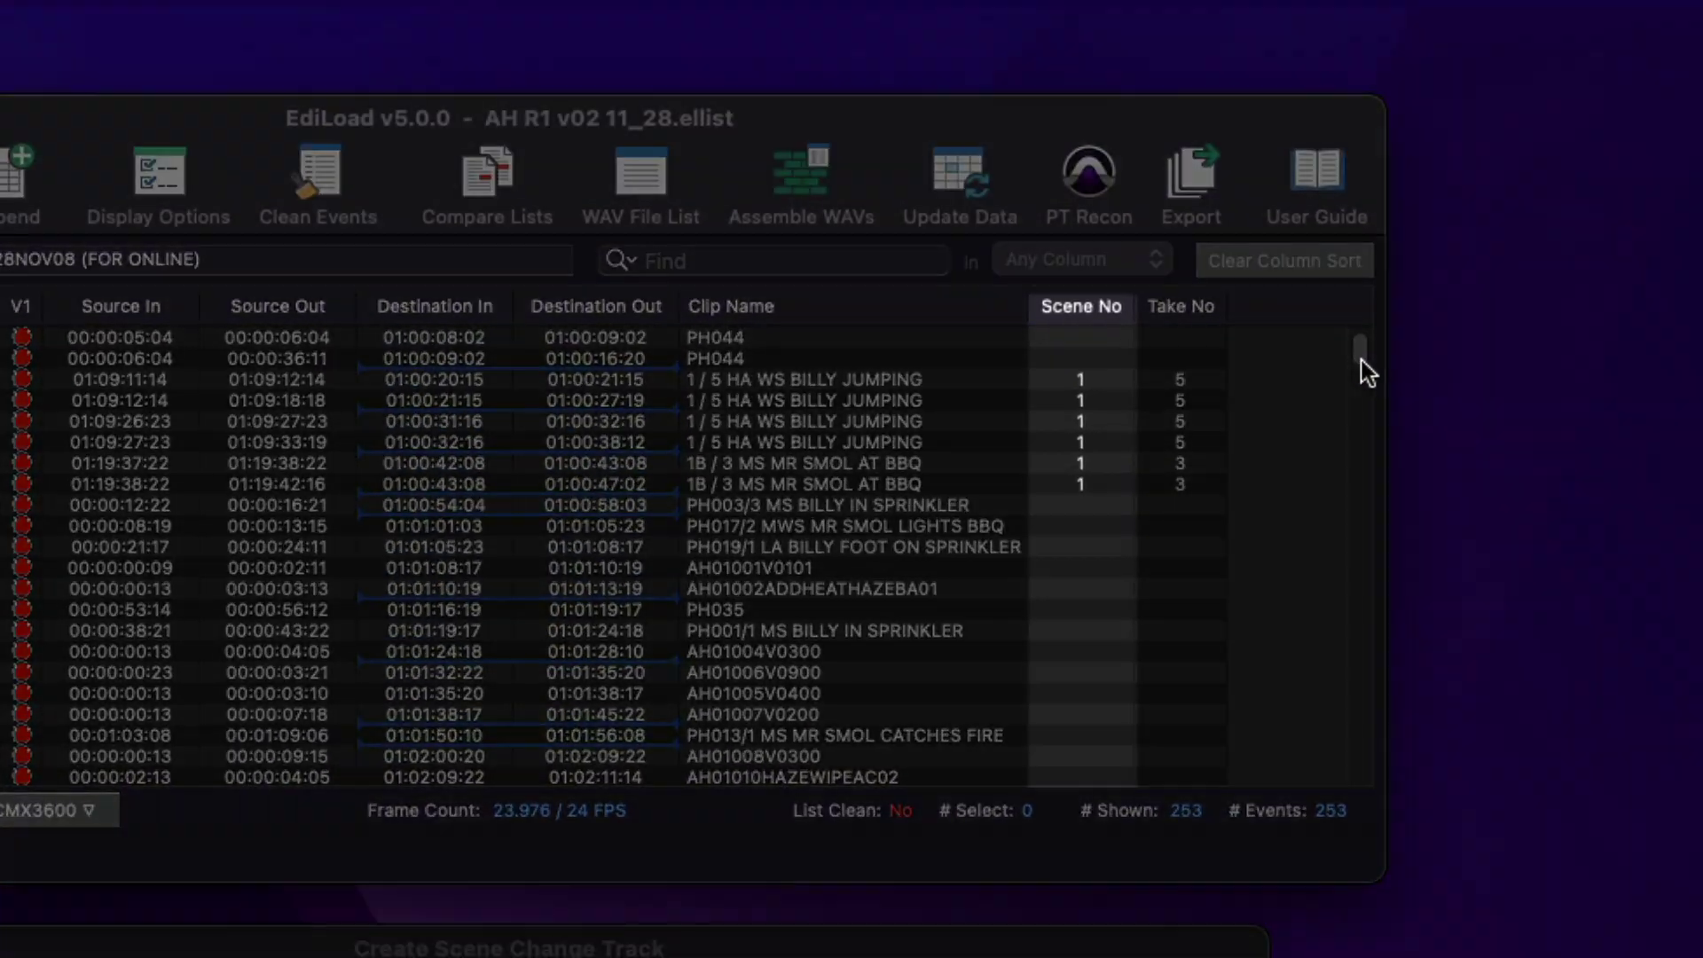
Step: Import the PDF shooting script's scene descriptions and merge the list into 22 scene-change events
mouse_move(1361, 360)
mouse_down()
mouse_move(1361, 413)
mouse_move(1370, 330)
mouse_up()
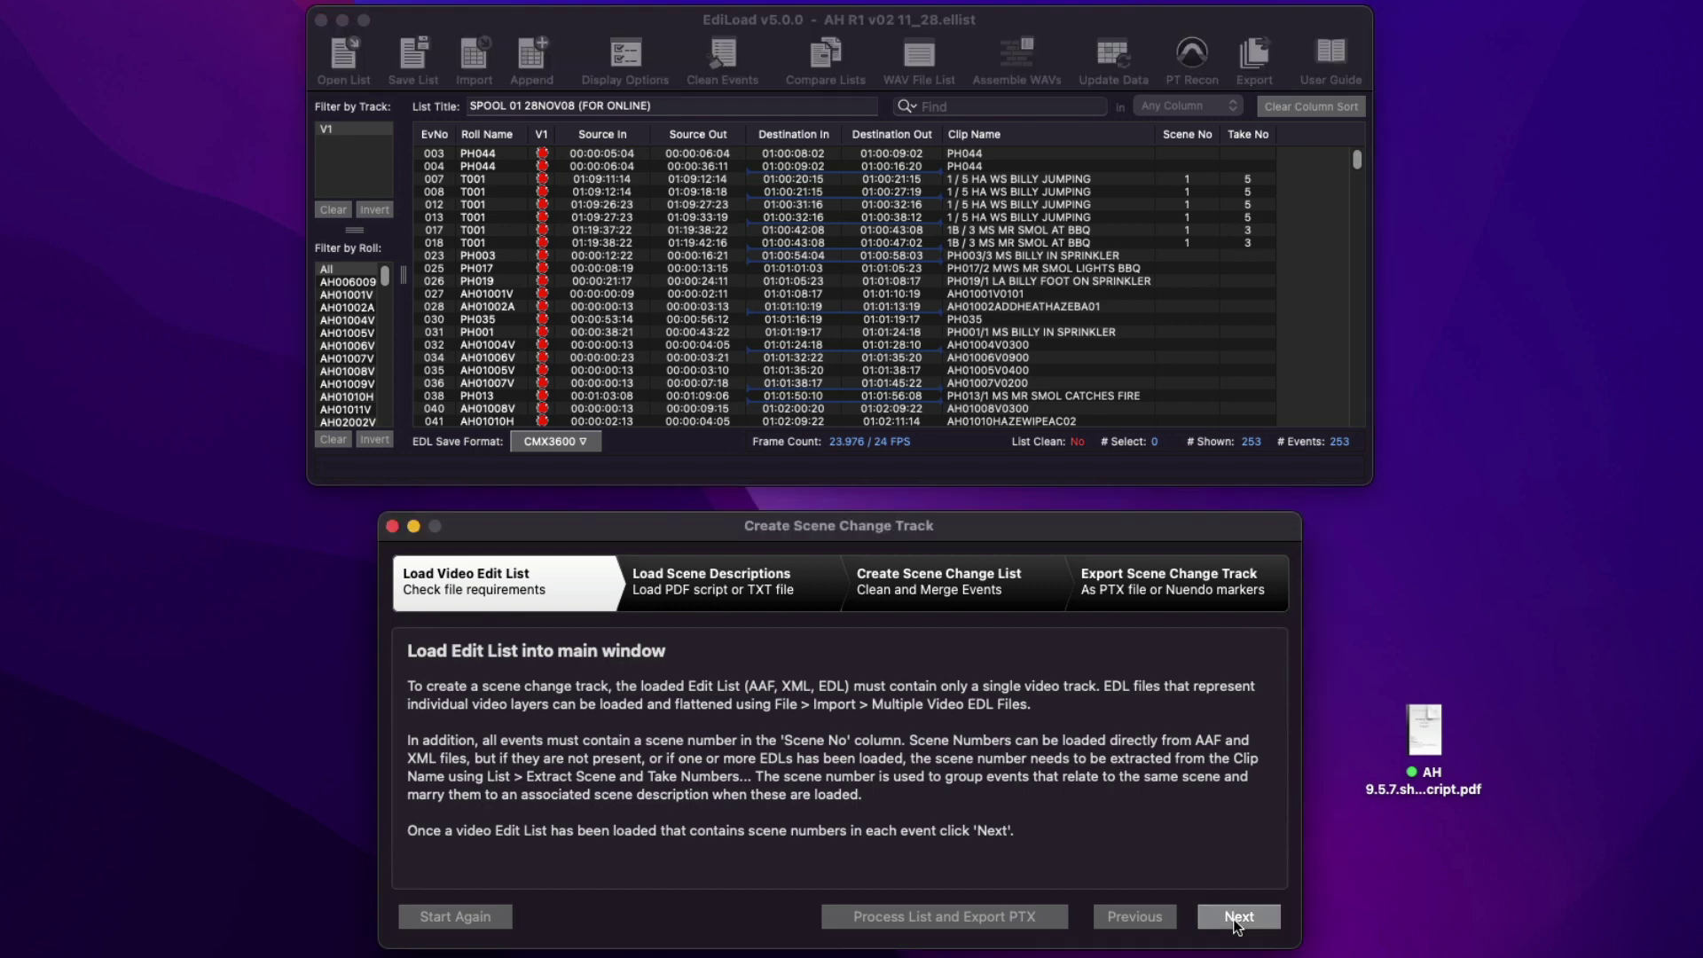
click(1238, 917)
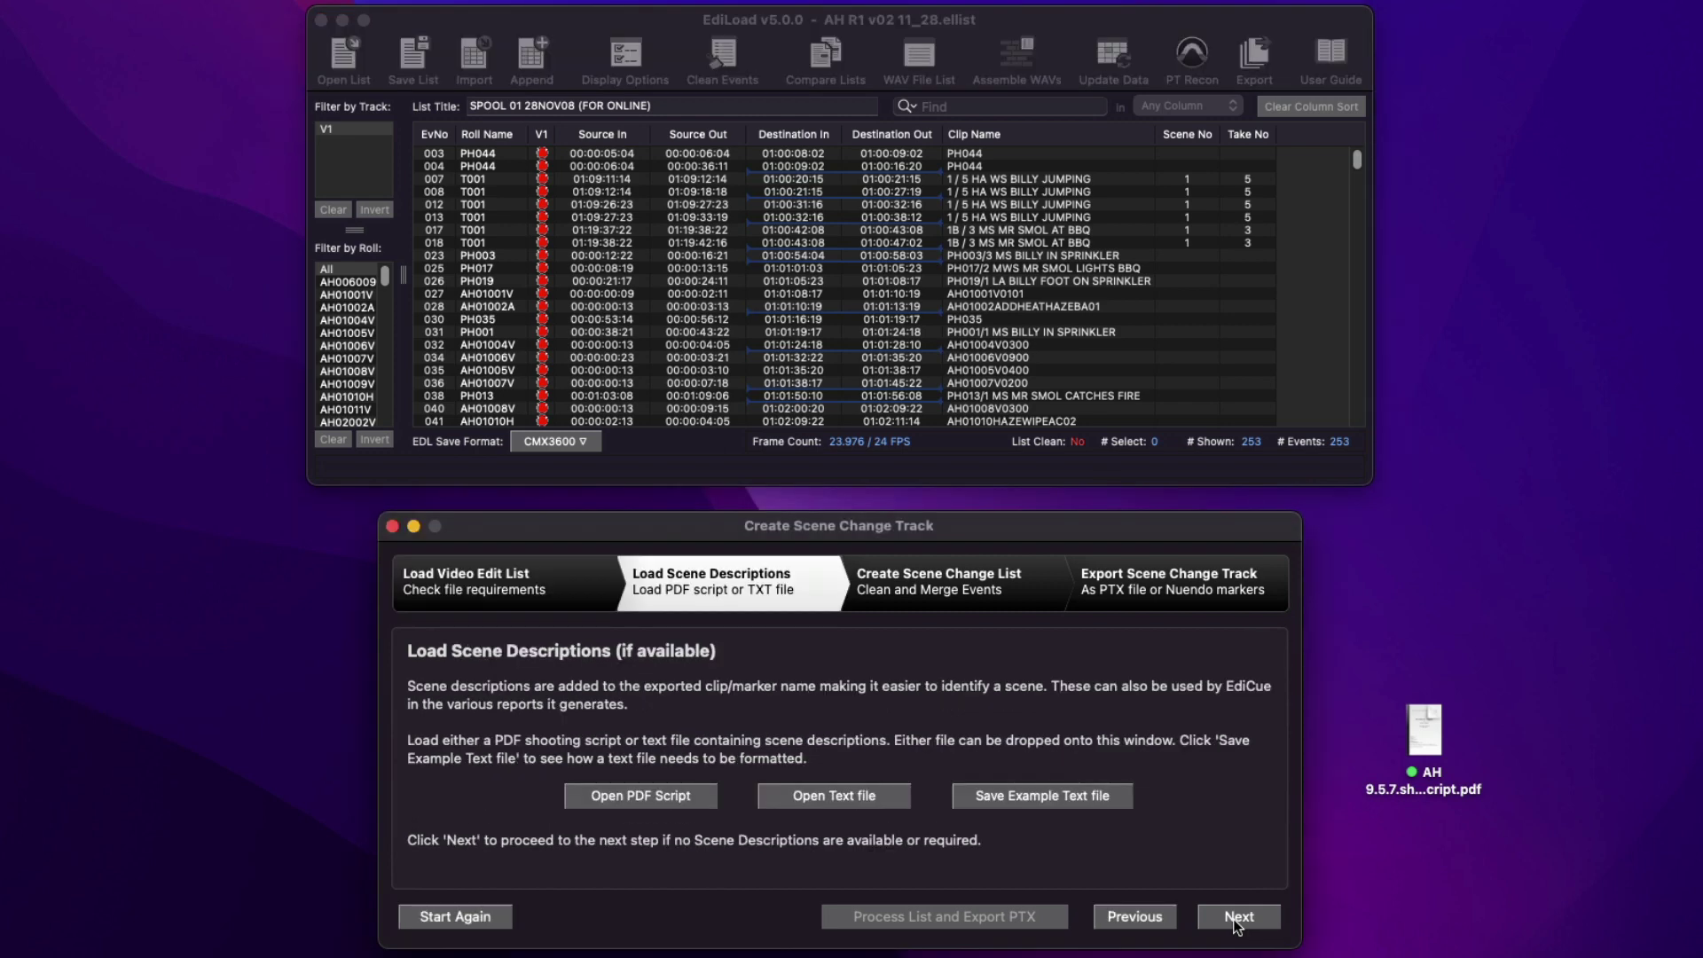
drag(1424, 728, 1197, 727)
click(1018, 806)
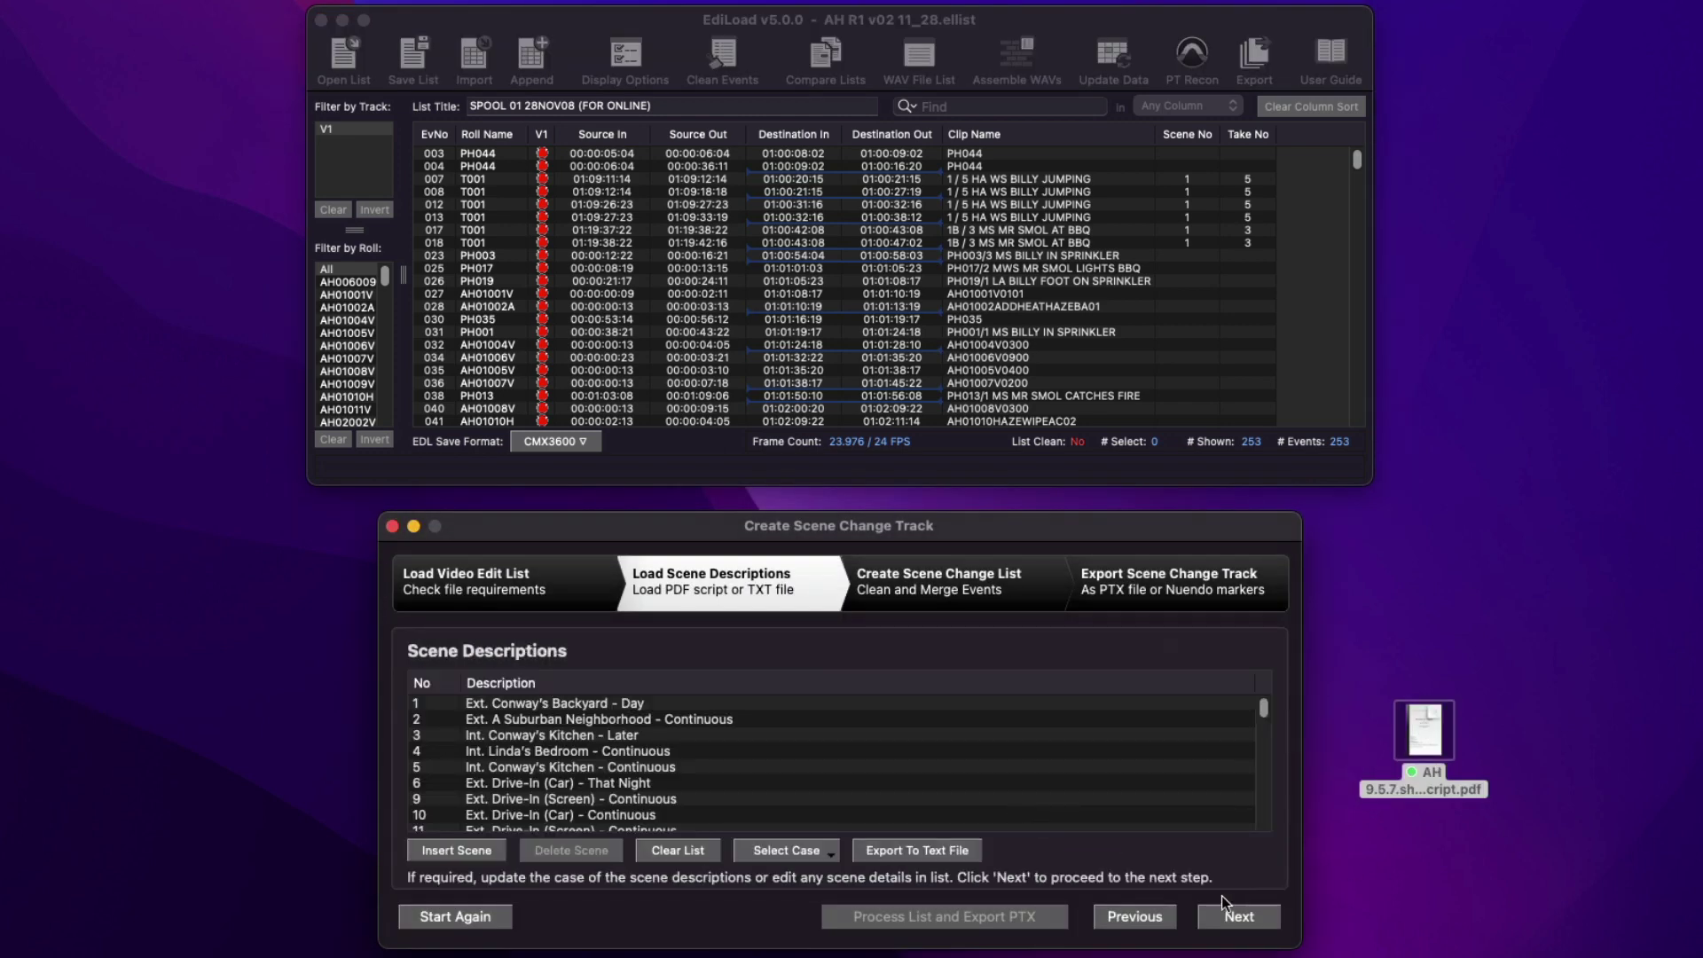
click(1240, 916)
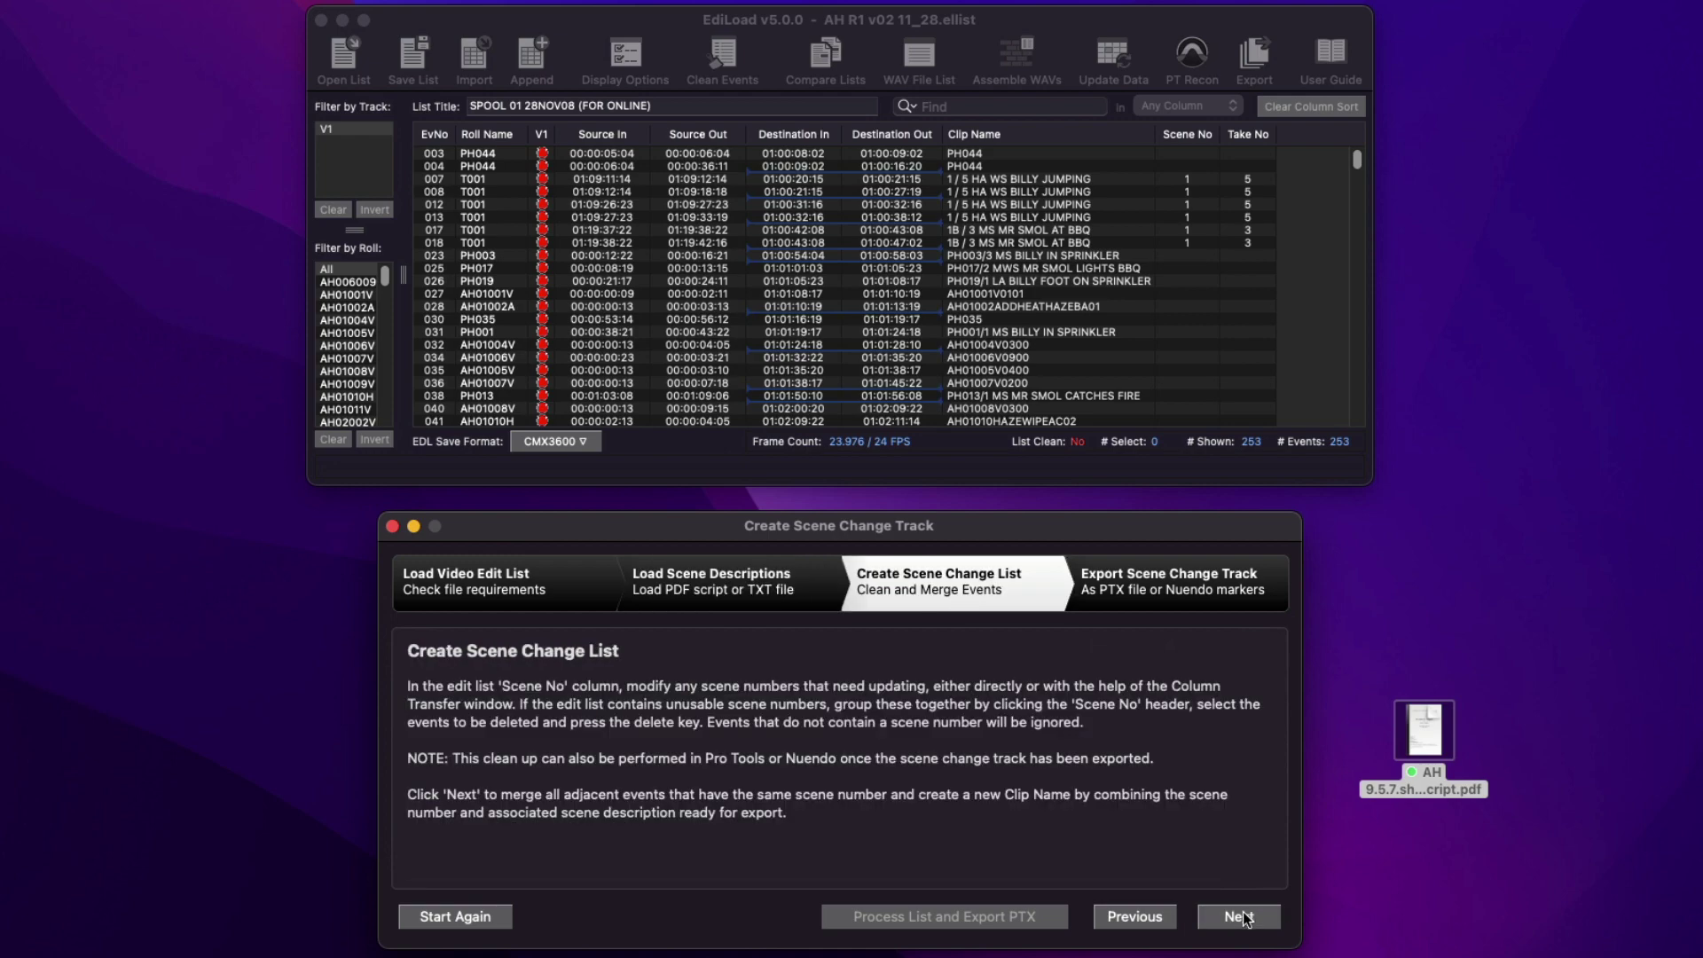
click(1242, 912)
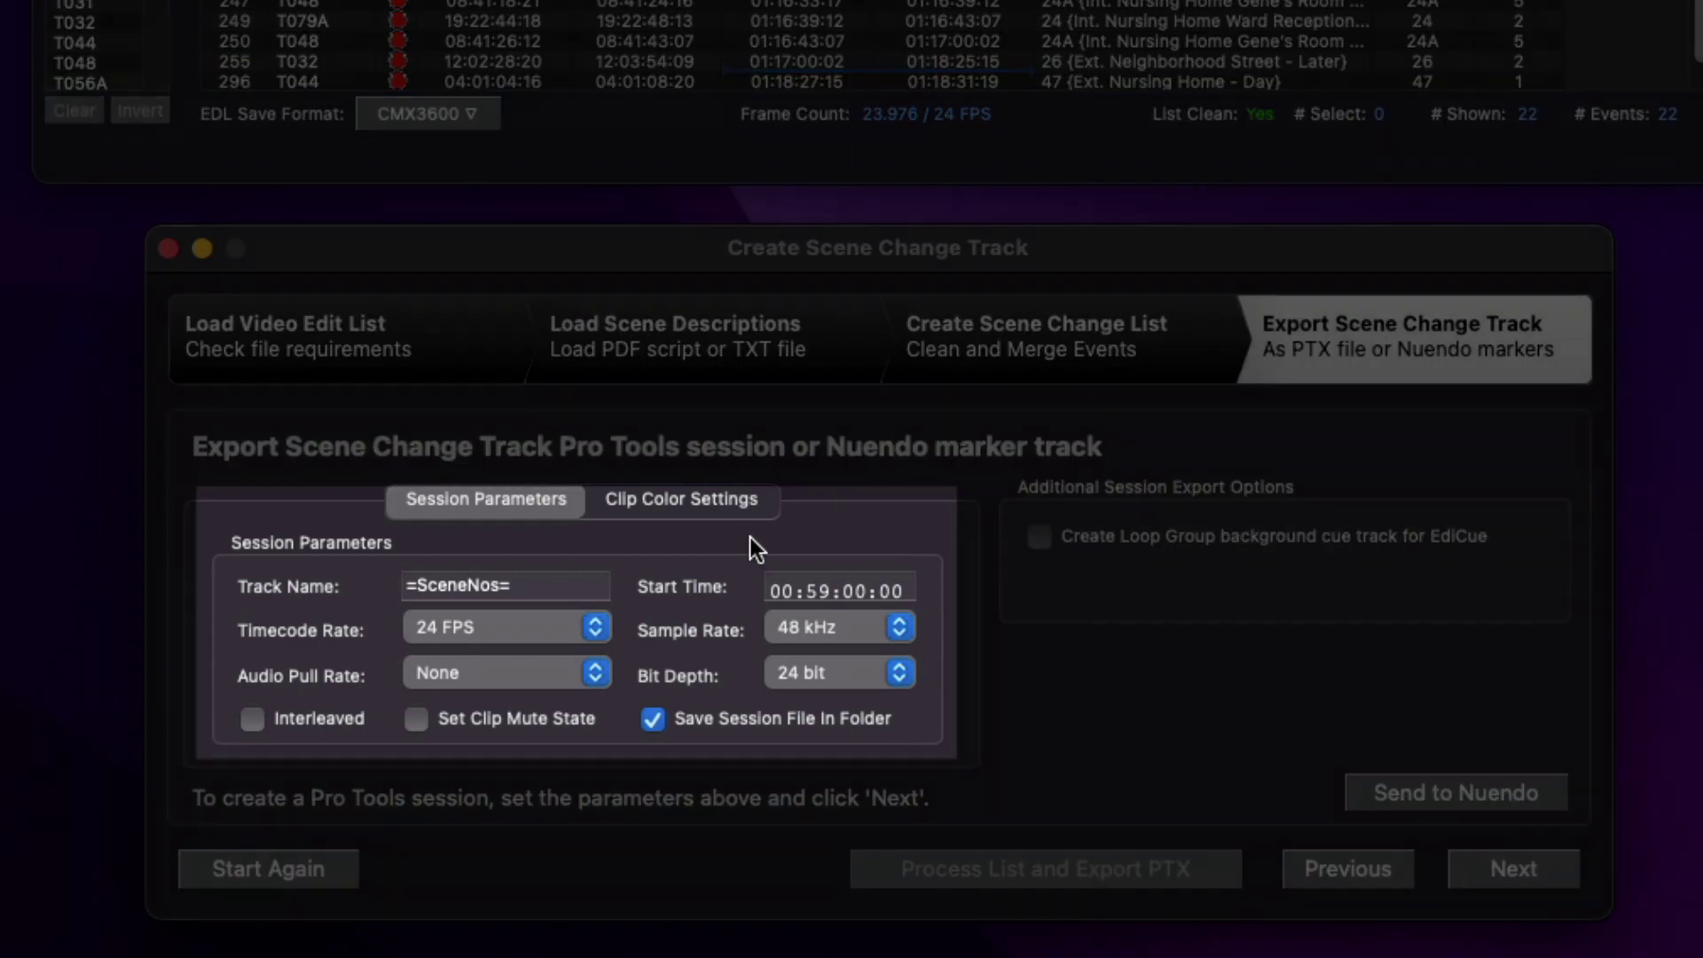
Step: Review the INT and EXT clip colour rules, then send scene changes to Nuendo as a SceneNos marker track
click(715, 498)
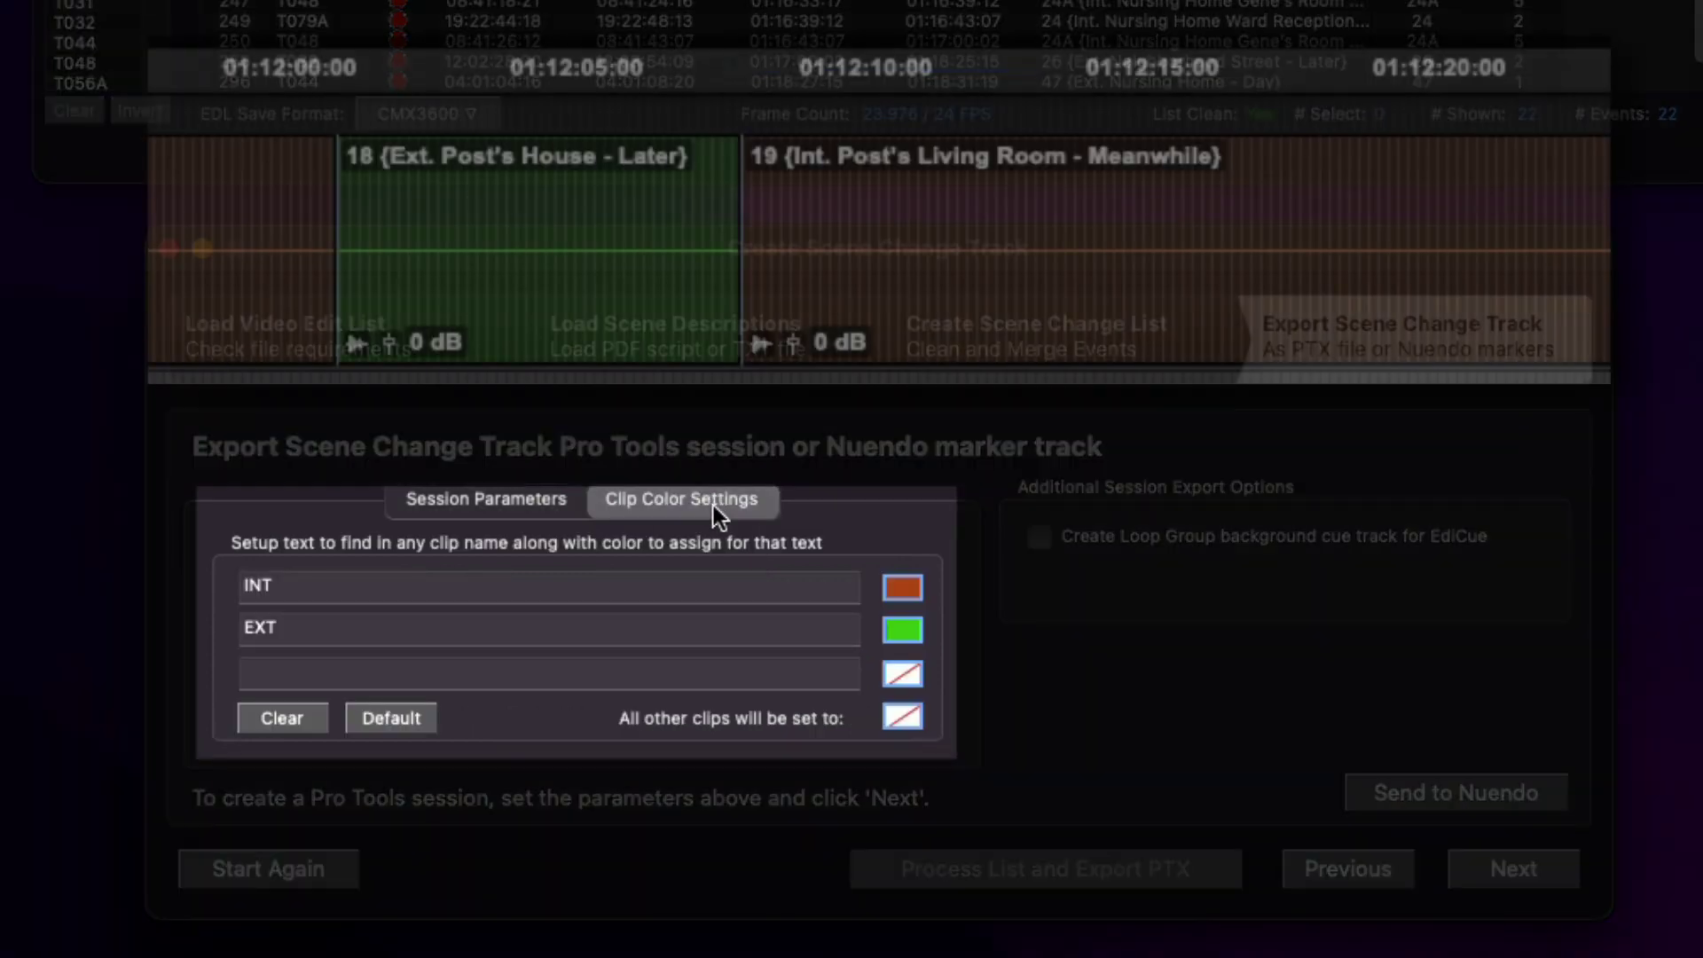
click(747, 582)
click(758, 631)
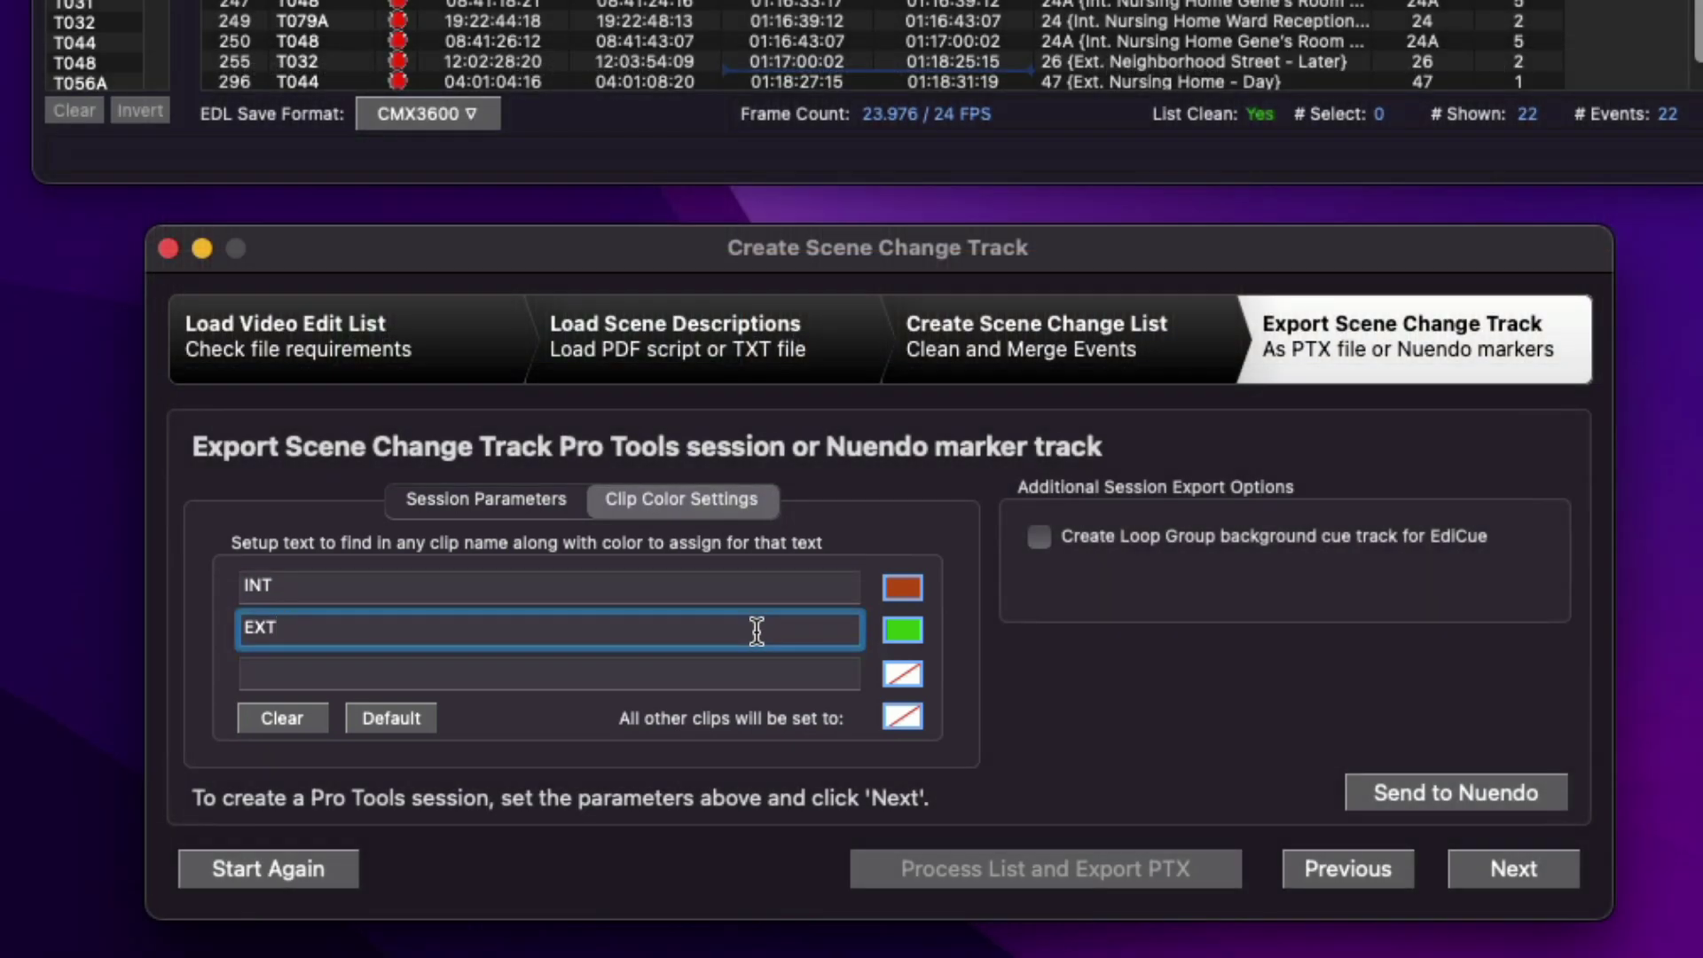
double_click(756, 631)
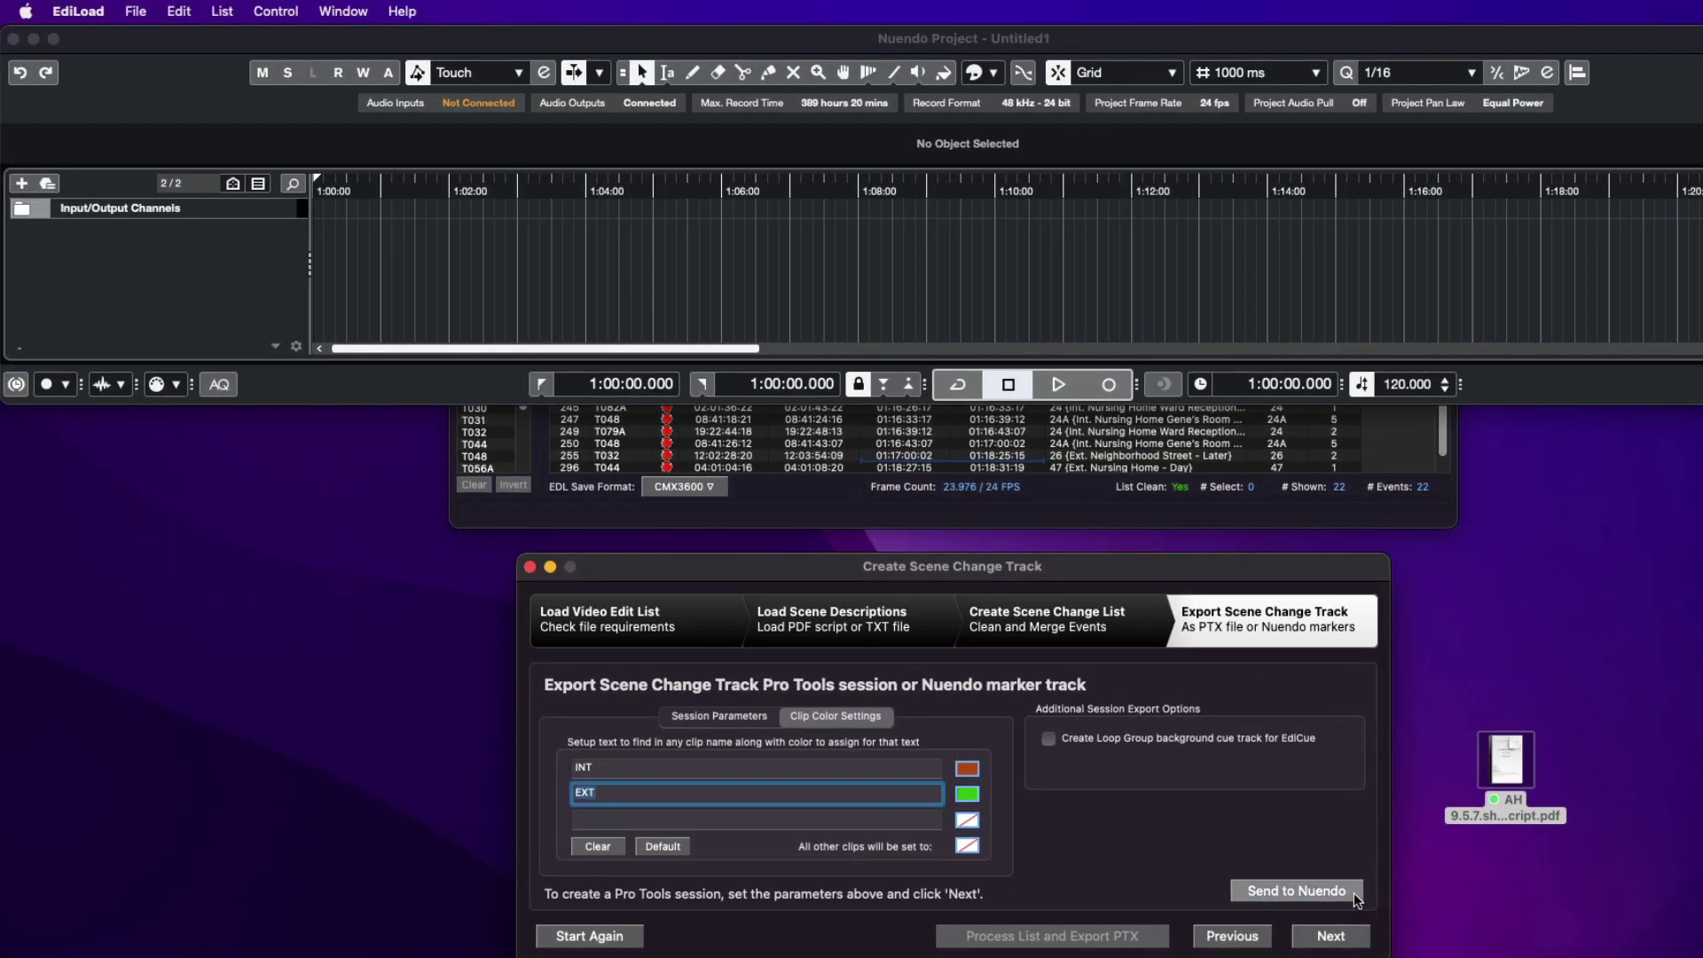
click(1355, 896)
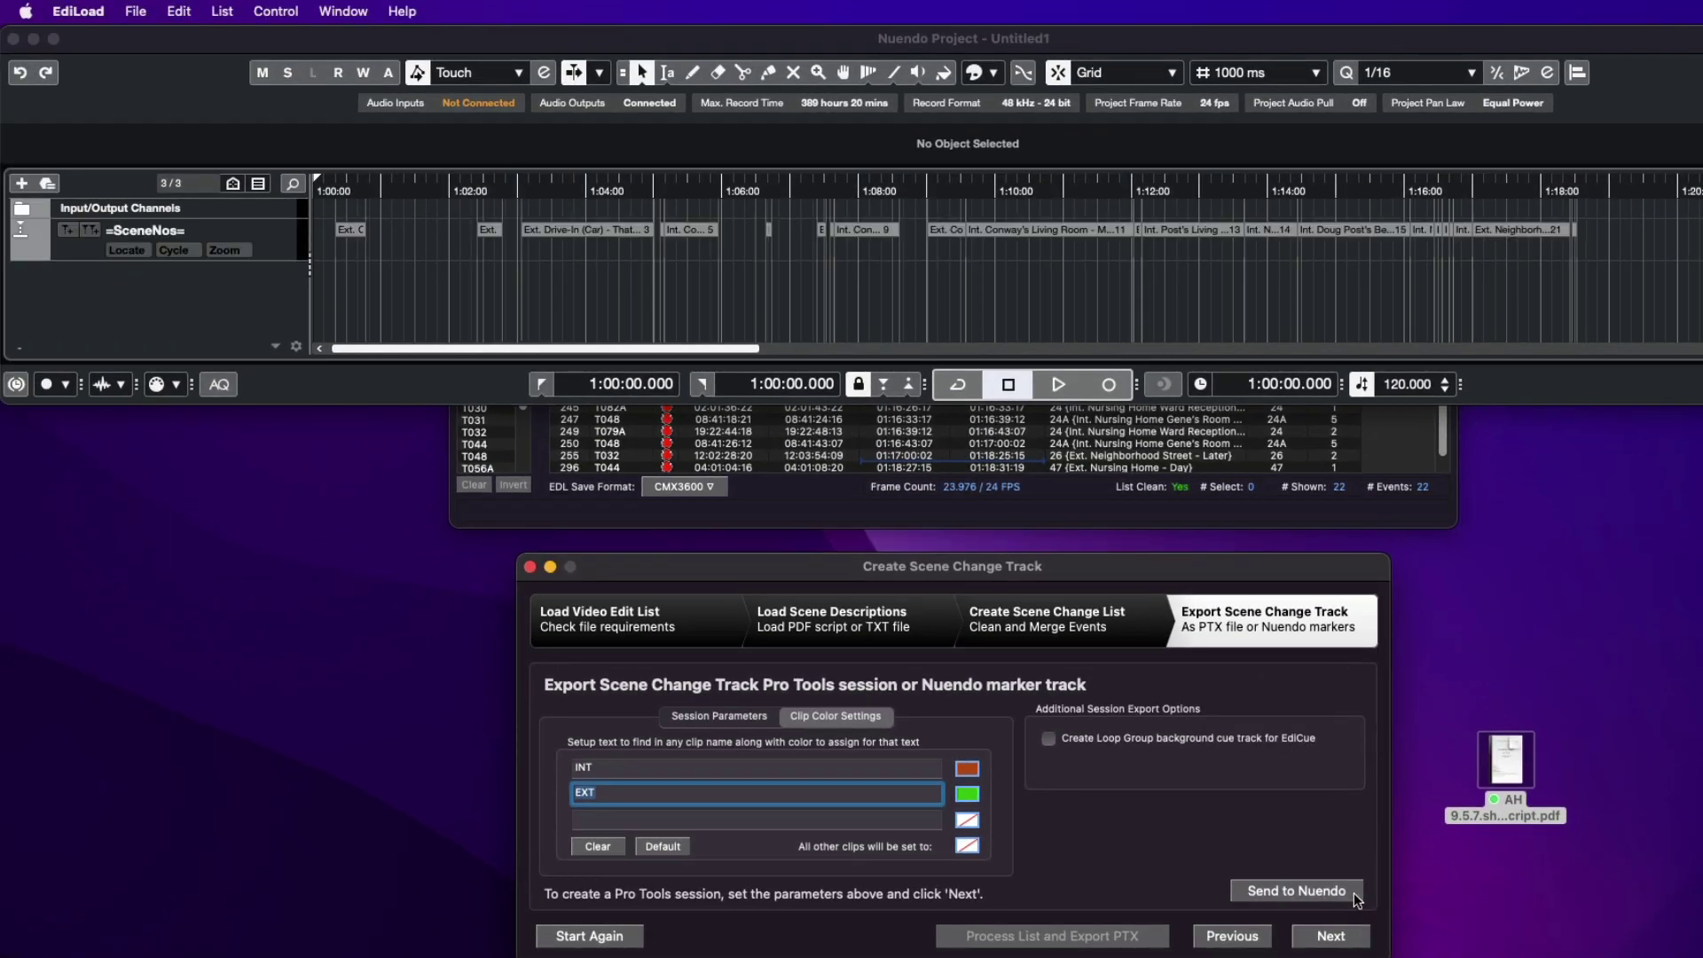
Step: In Nuendo, select the scene markers on the SceneNos track to view their details
click(1628, 250)
click(472, 248)
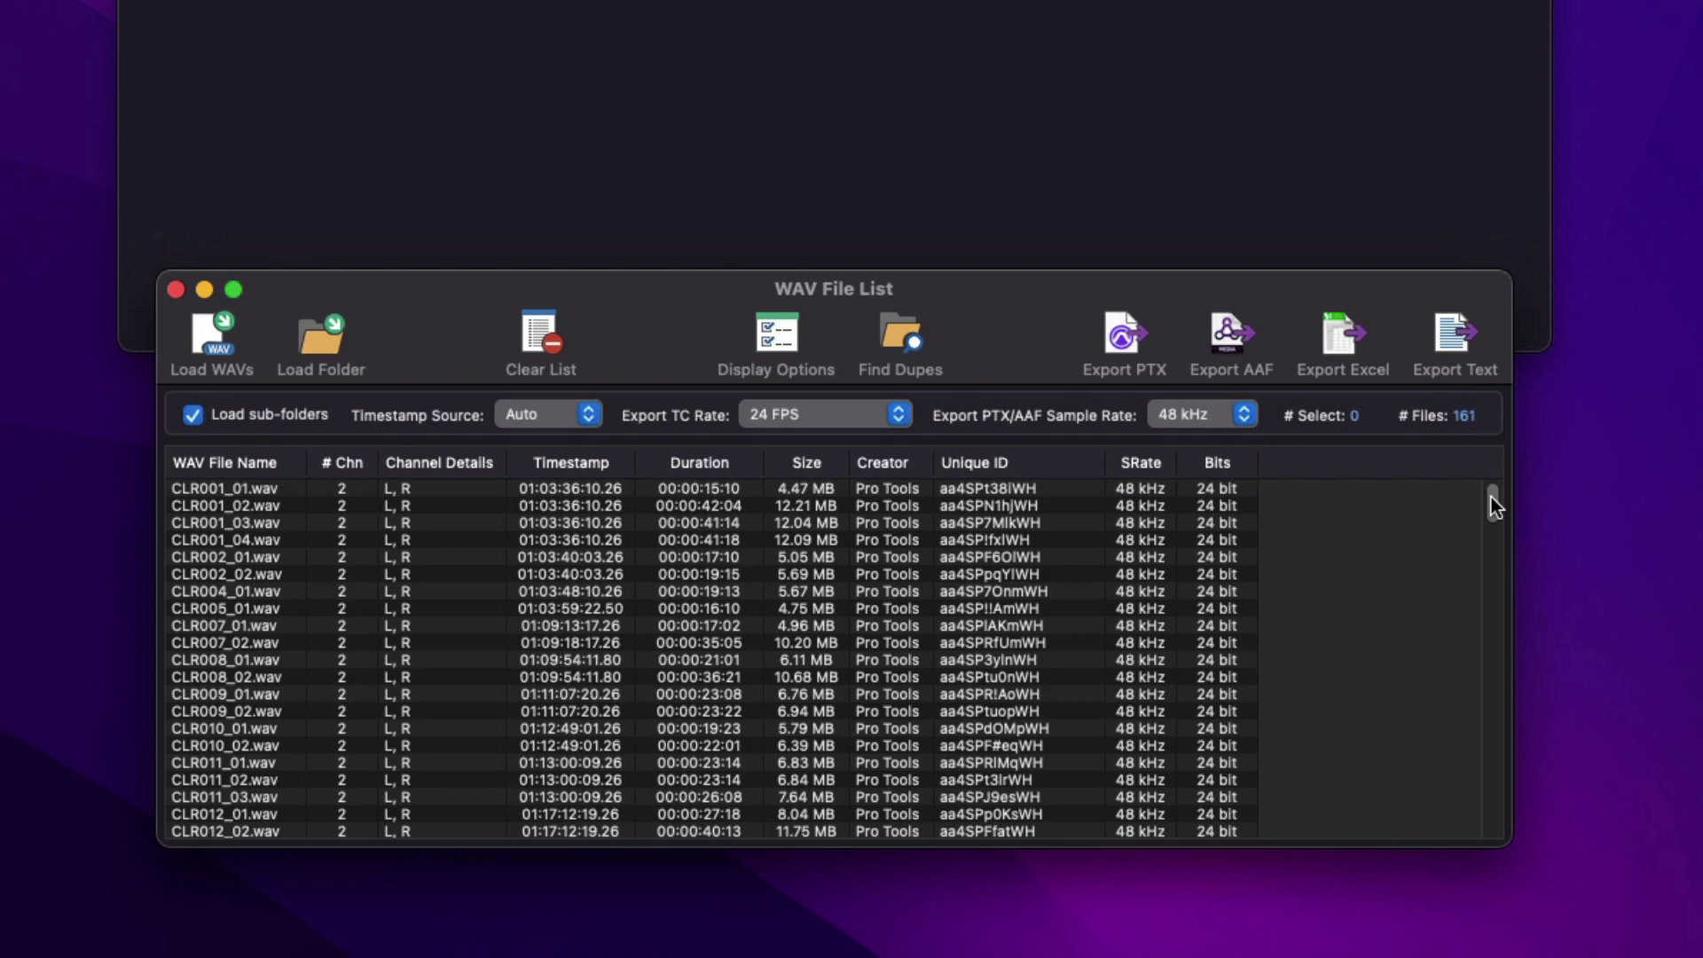
Step: Export the 161 listed WAV files as the Pro Tools session Timestamped WAVs
mouse_move(1492, 497)
mouse_down()
mouse_move(1487, 747)
mouse_move(1494, 479)
mouse_up()
click(1127, 343)
click(1105, 694)
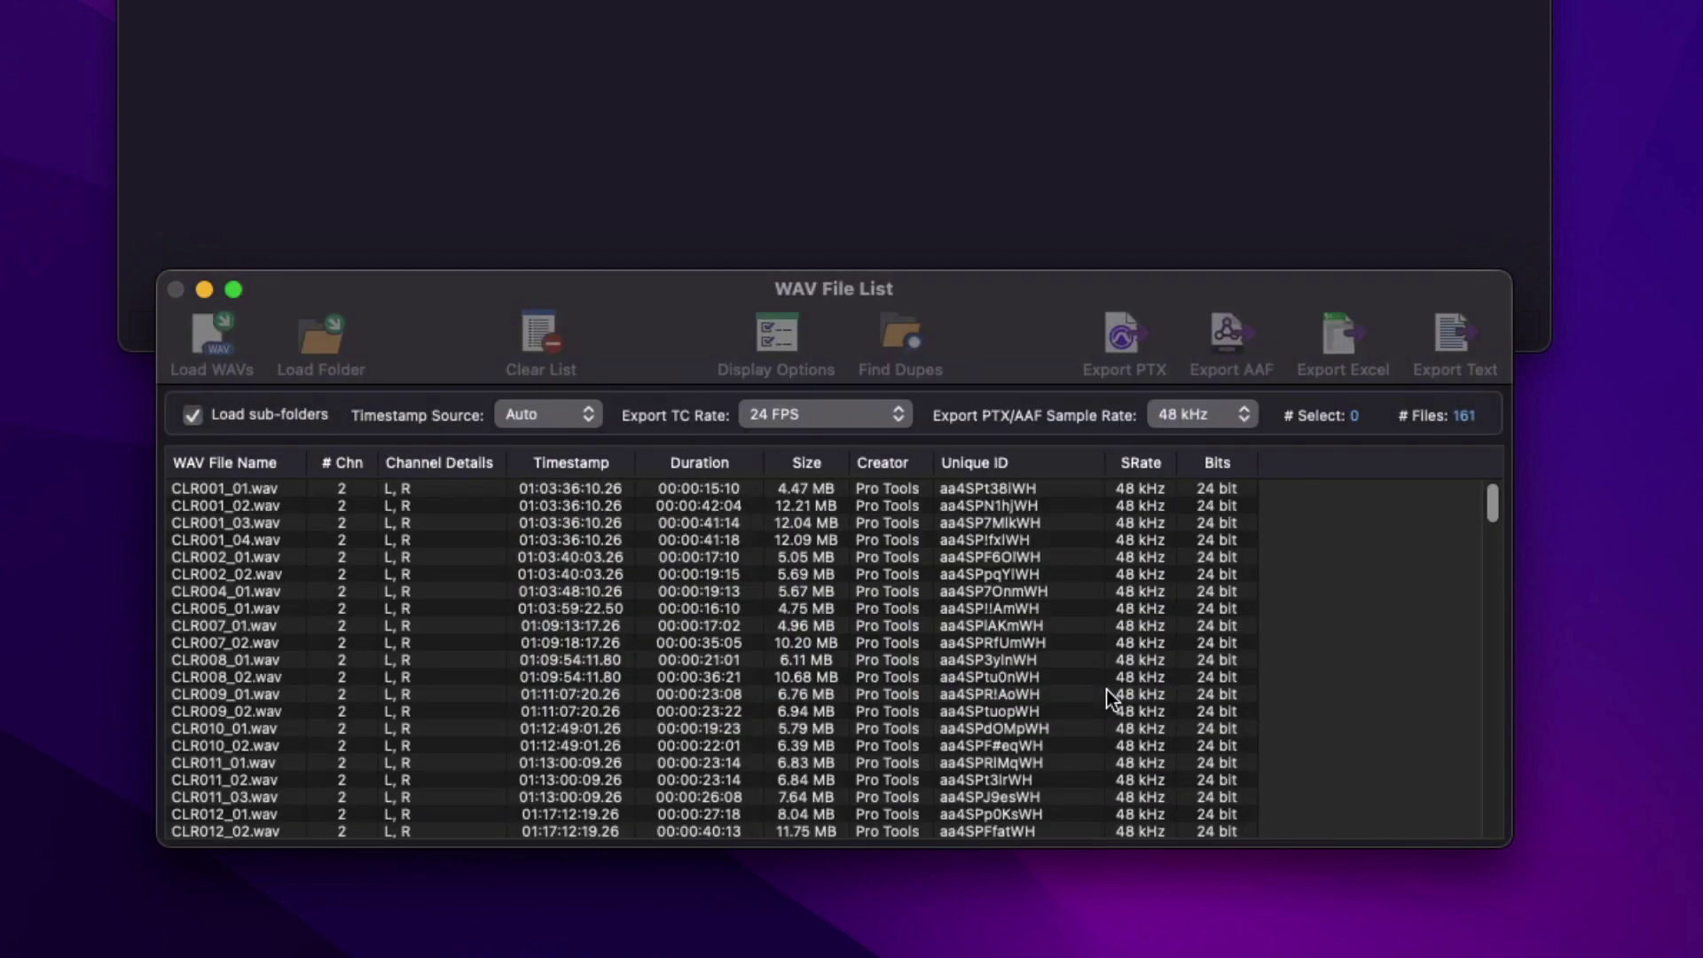
click(1020, 655)
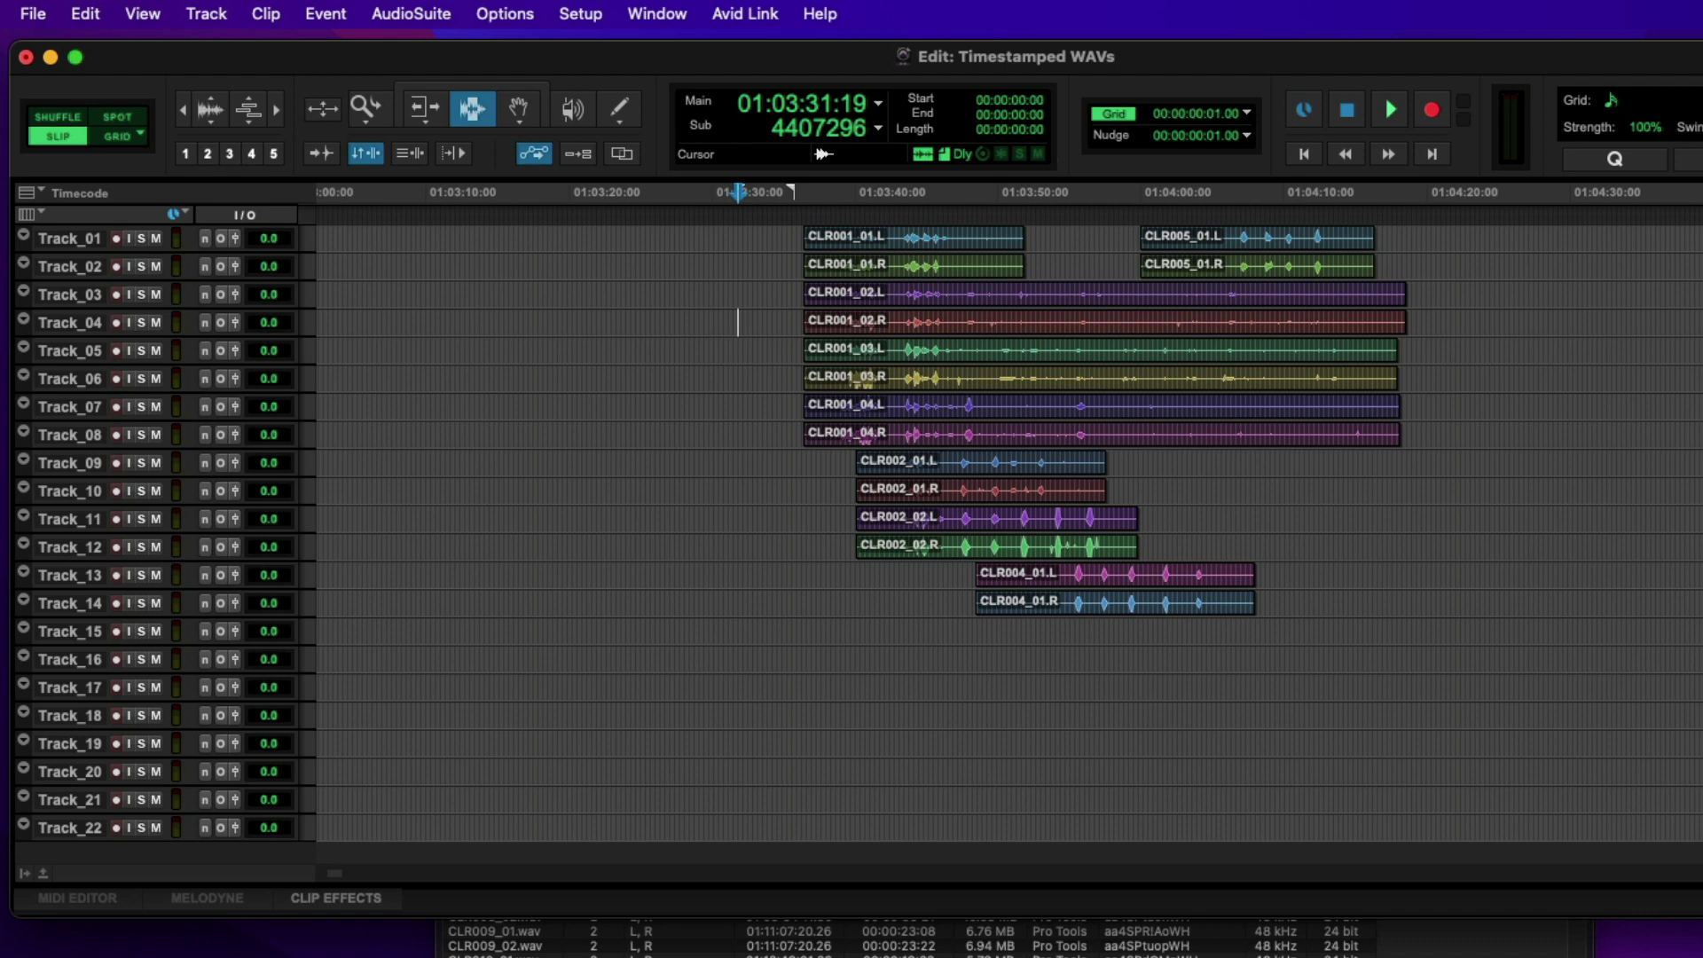
Step: Zoom the Pro Tools timeline out from 01:04:02:17 to survey the timestamped WAV clips
click(1212, 531)
key(super+bracketleft)
key(super+bracketleft)
key(super+bracketleft)
key(super+bracketleft)
key(super+bracketleft)
key(super+bracketleft)
key(super+bracketleft)
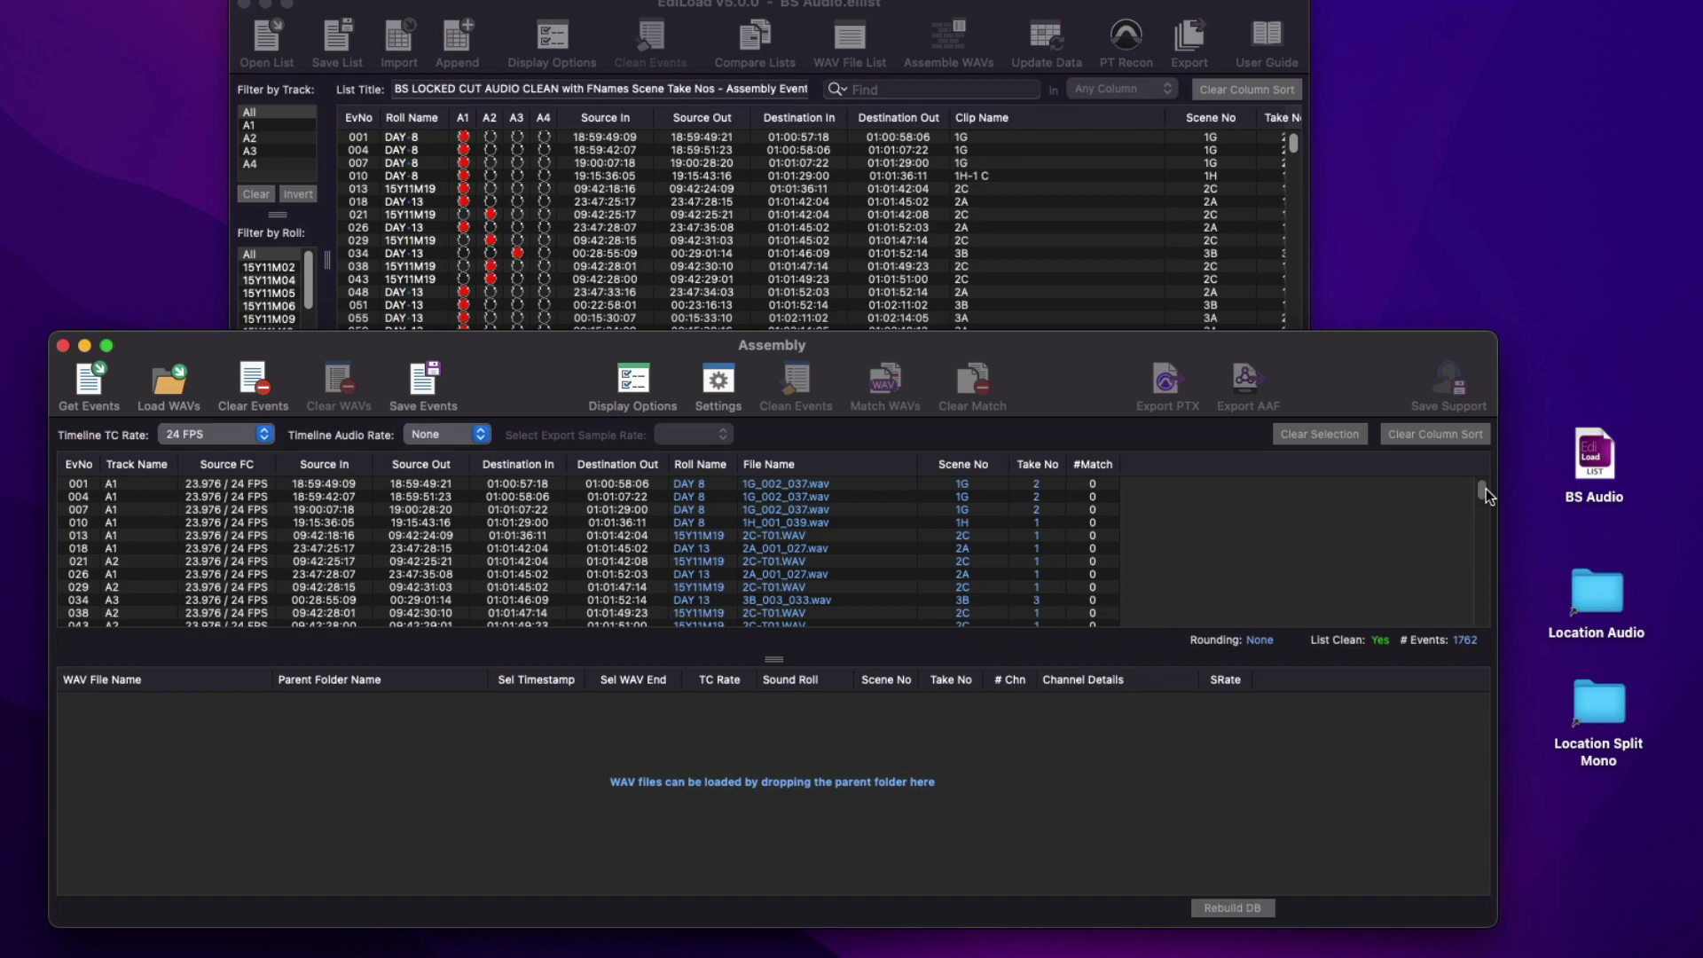
Step: Load the Location Audio folder's 1534 WAV files into the assembly, briefly inspecting the folder in Finder
drag(1487, 488, 1462, 460)
drag(1565, 590, 1075, 785)
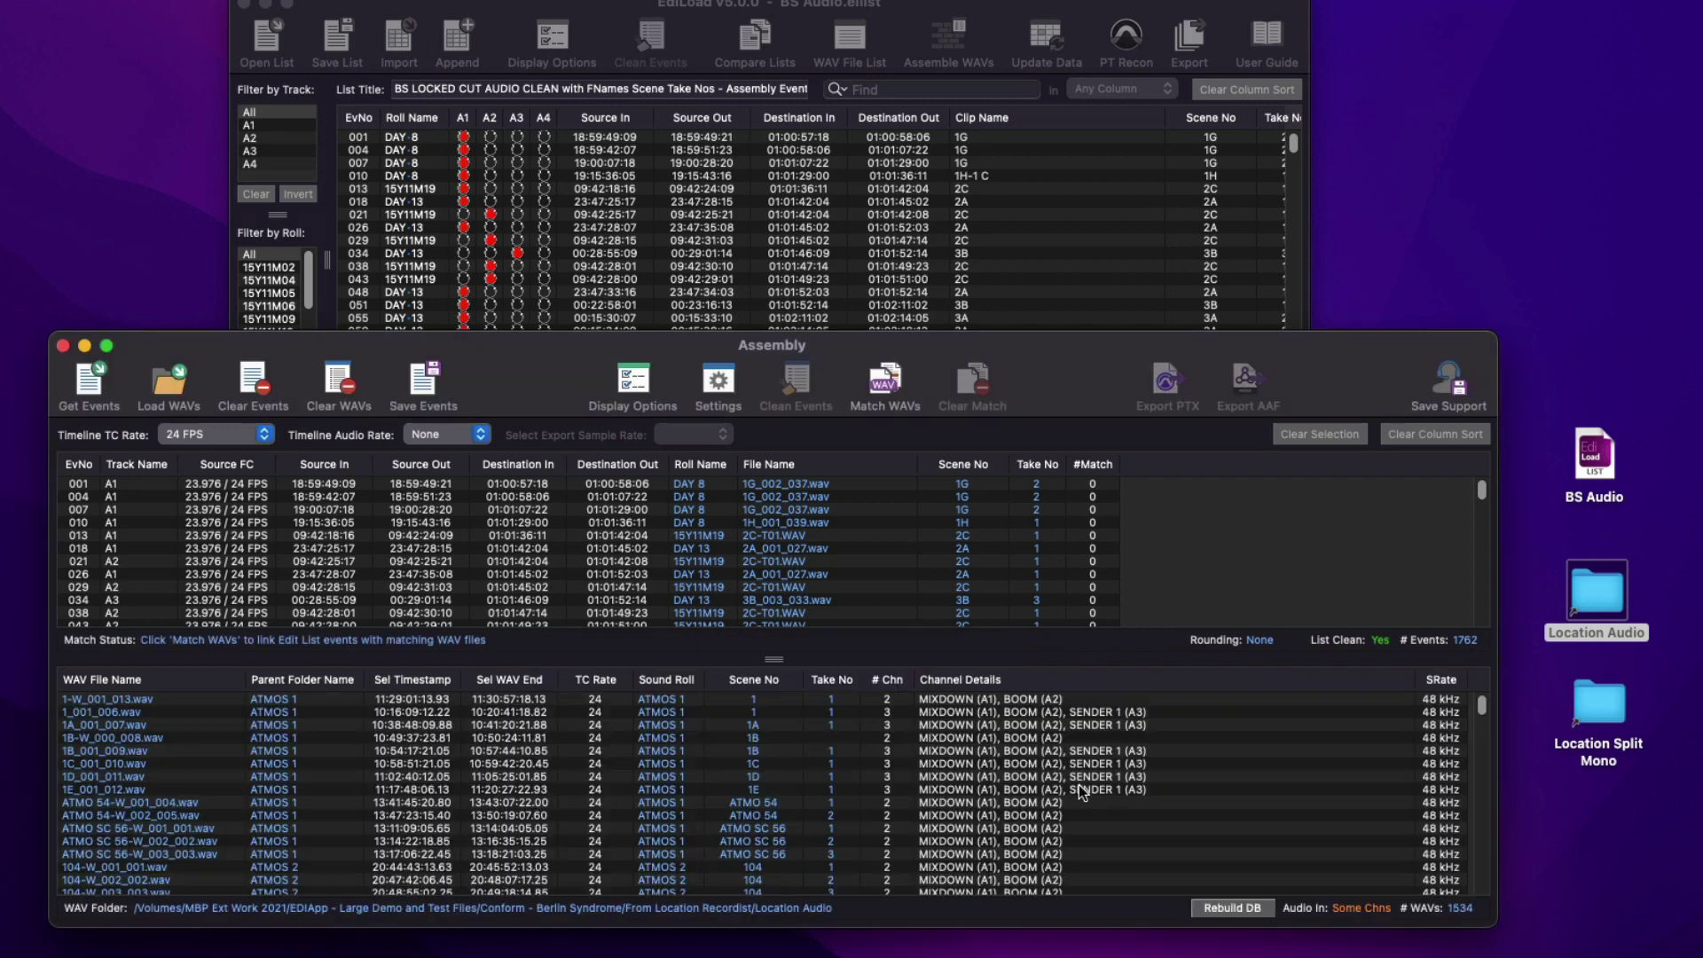
double_click(1592, 602)
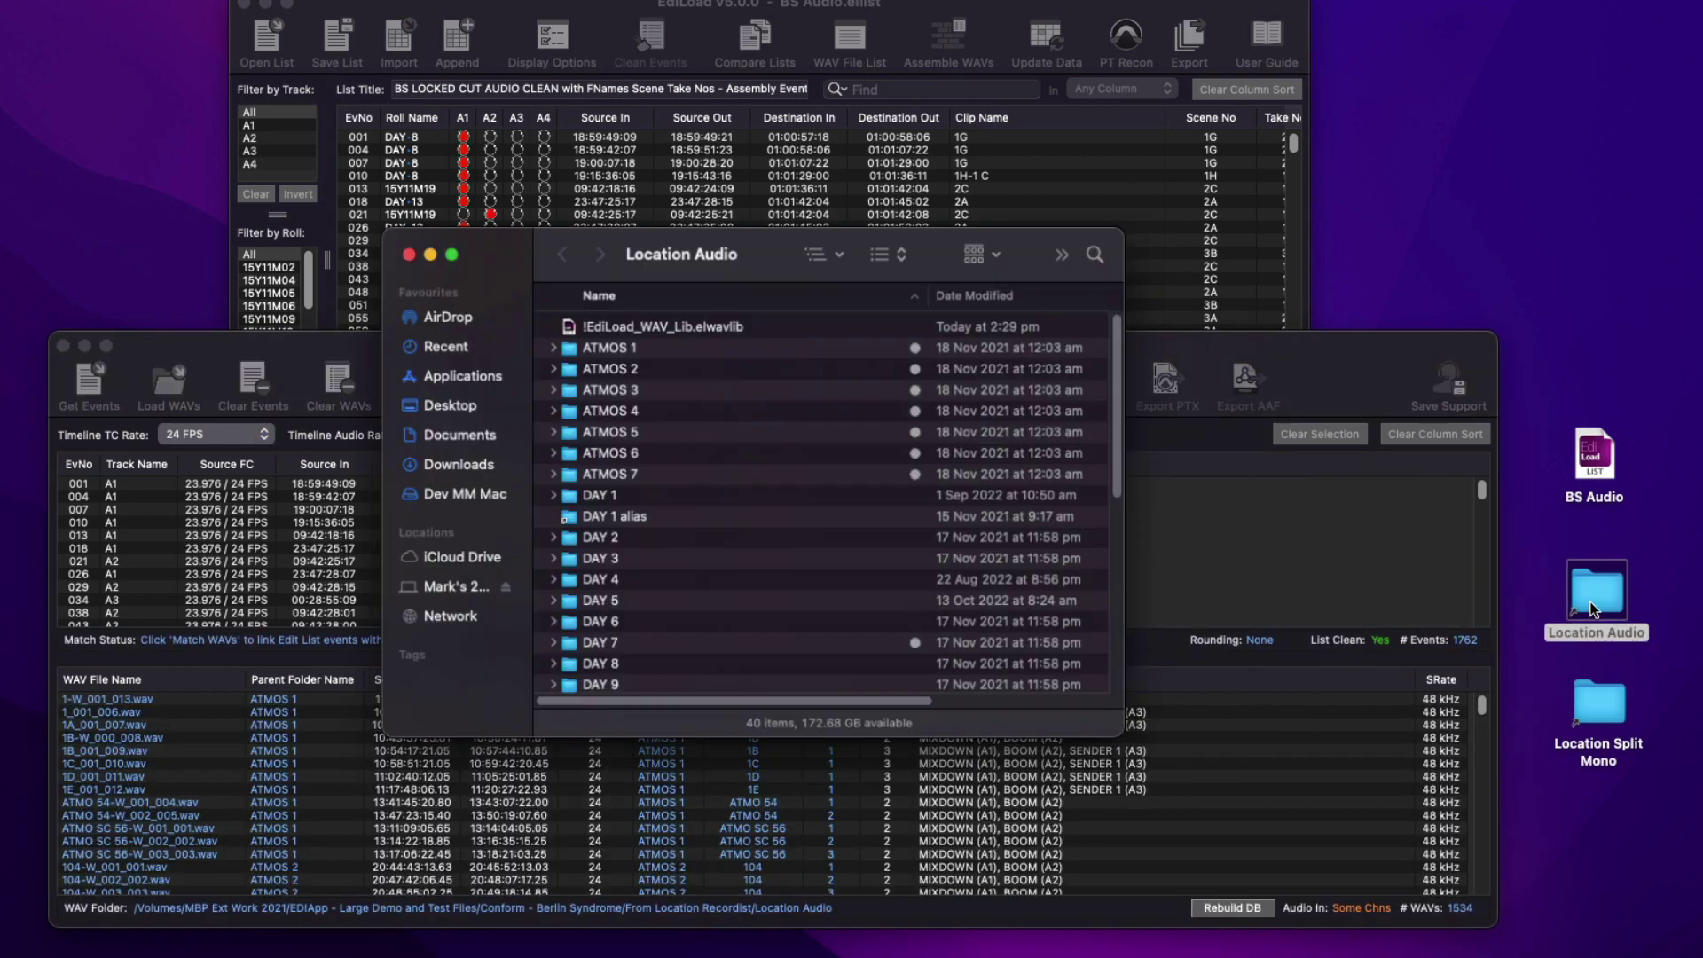
click(697, 319)
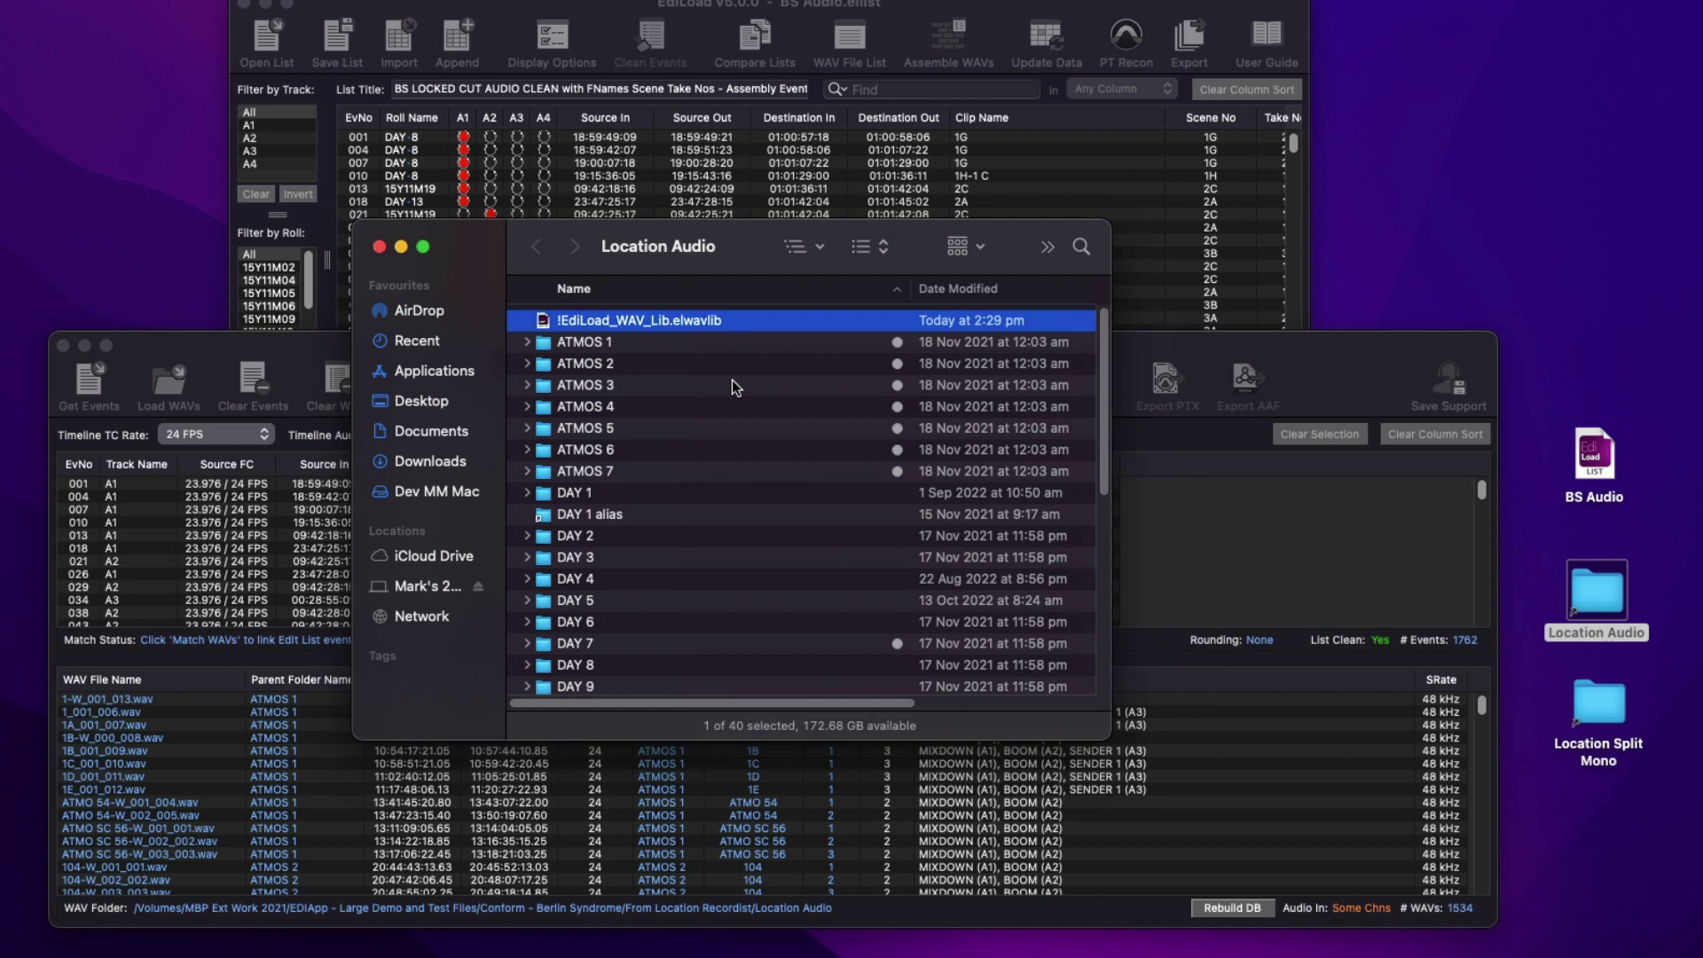
key(super+w)
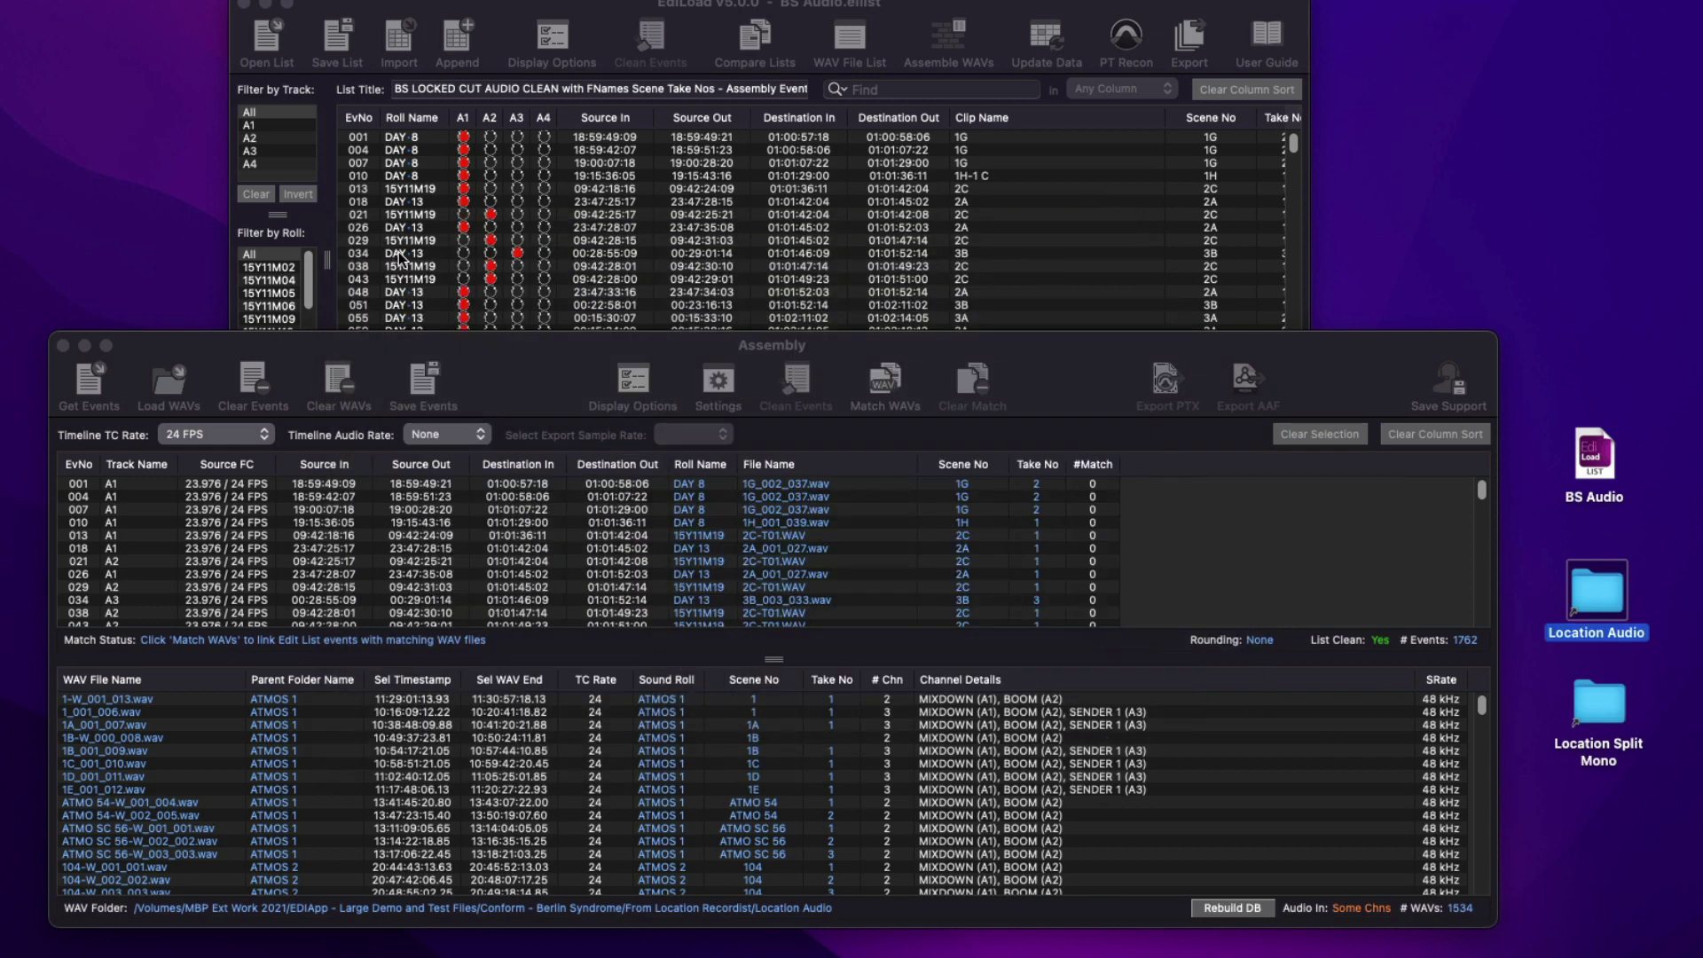
click(1064, 362)
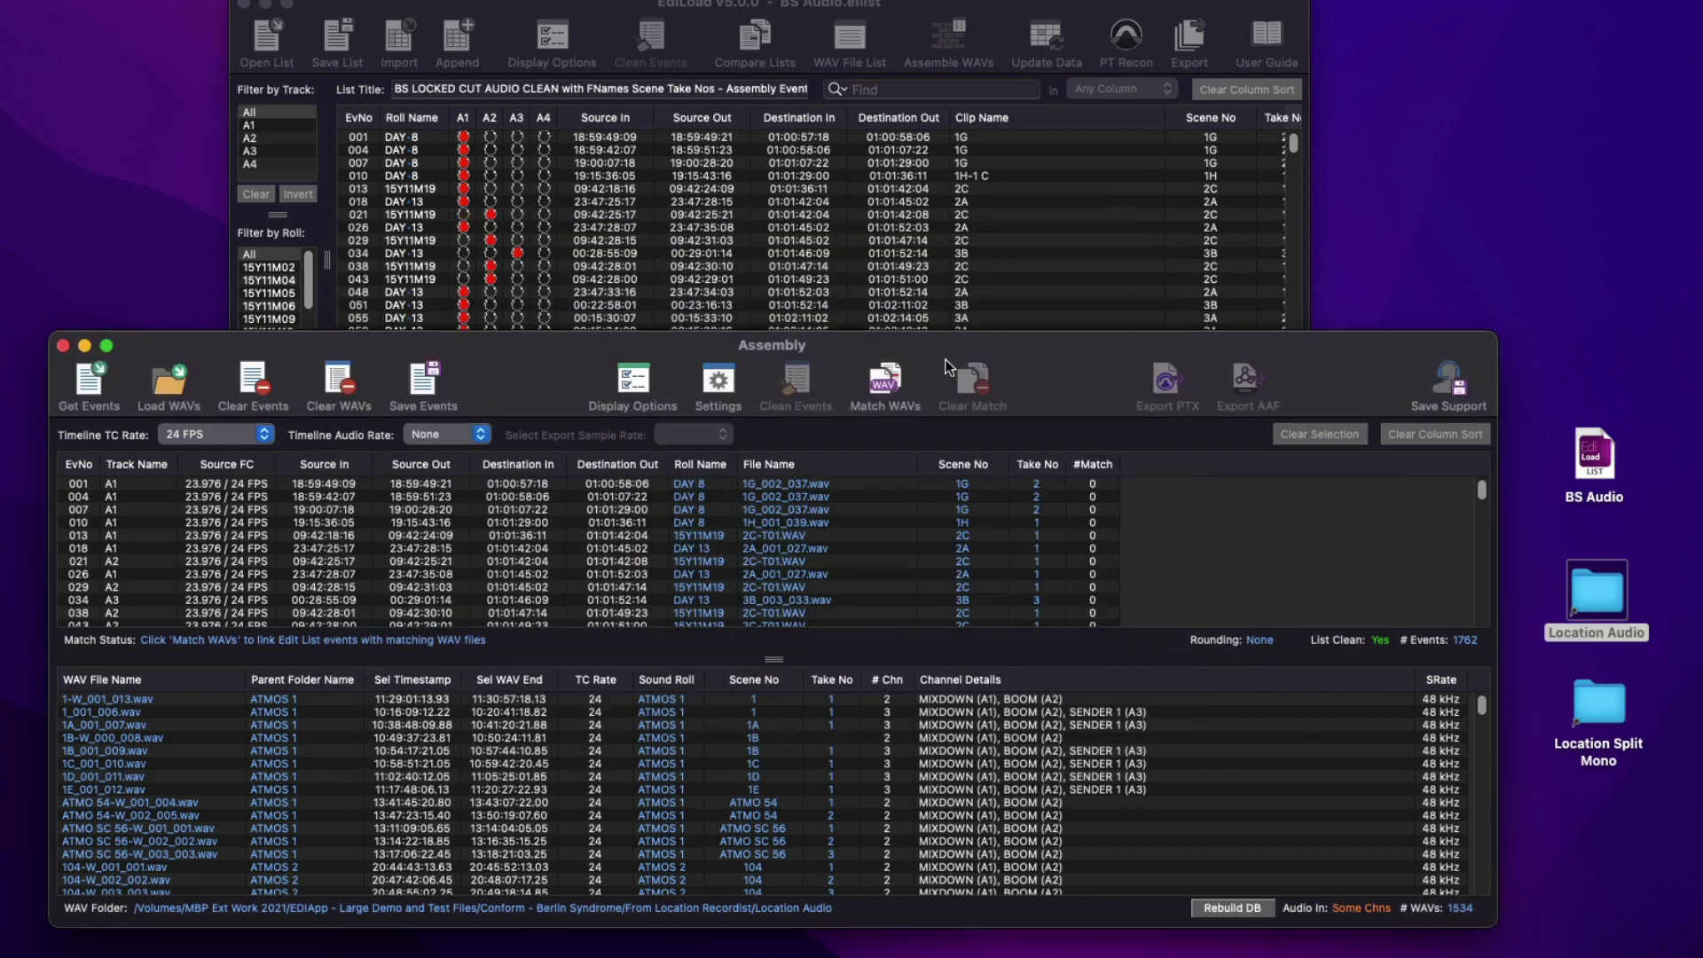
Step: Match all 1762 edit list events to the loaded Location Audio WAV files
click(885, 383)
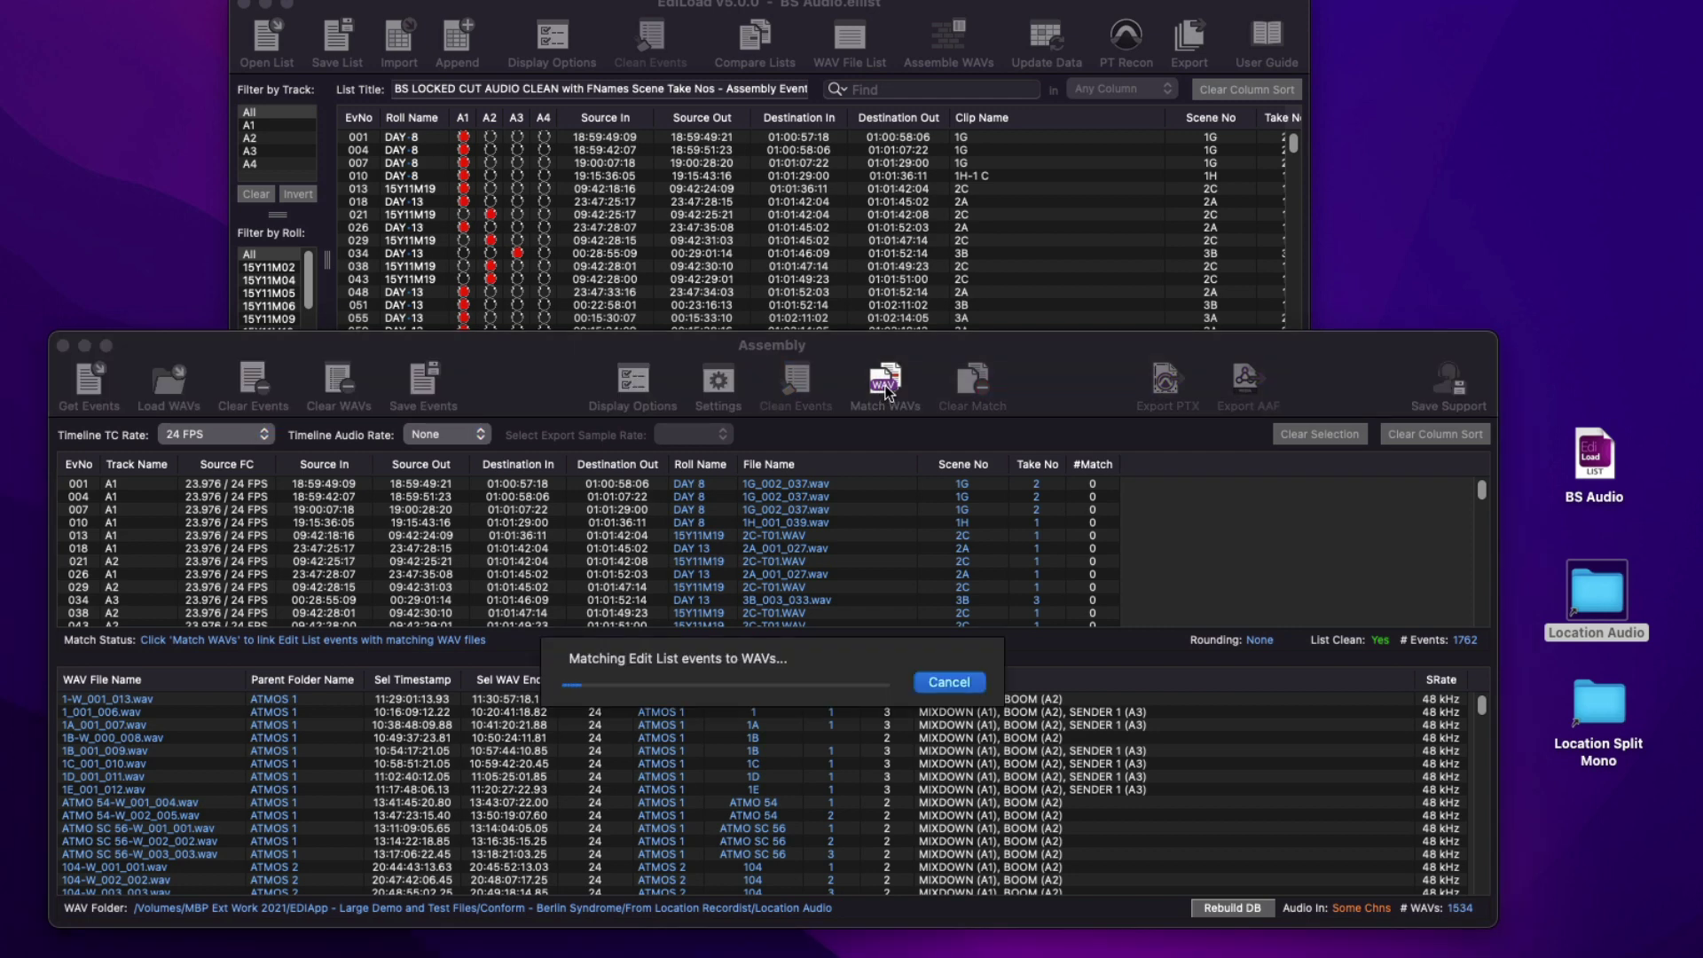
scroll(1169, 498, down, 10)
scroll(1169, 497, up, 10)
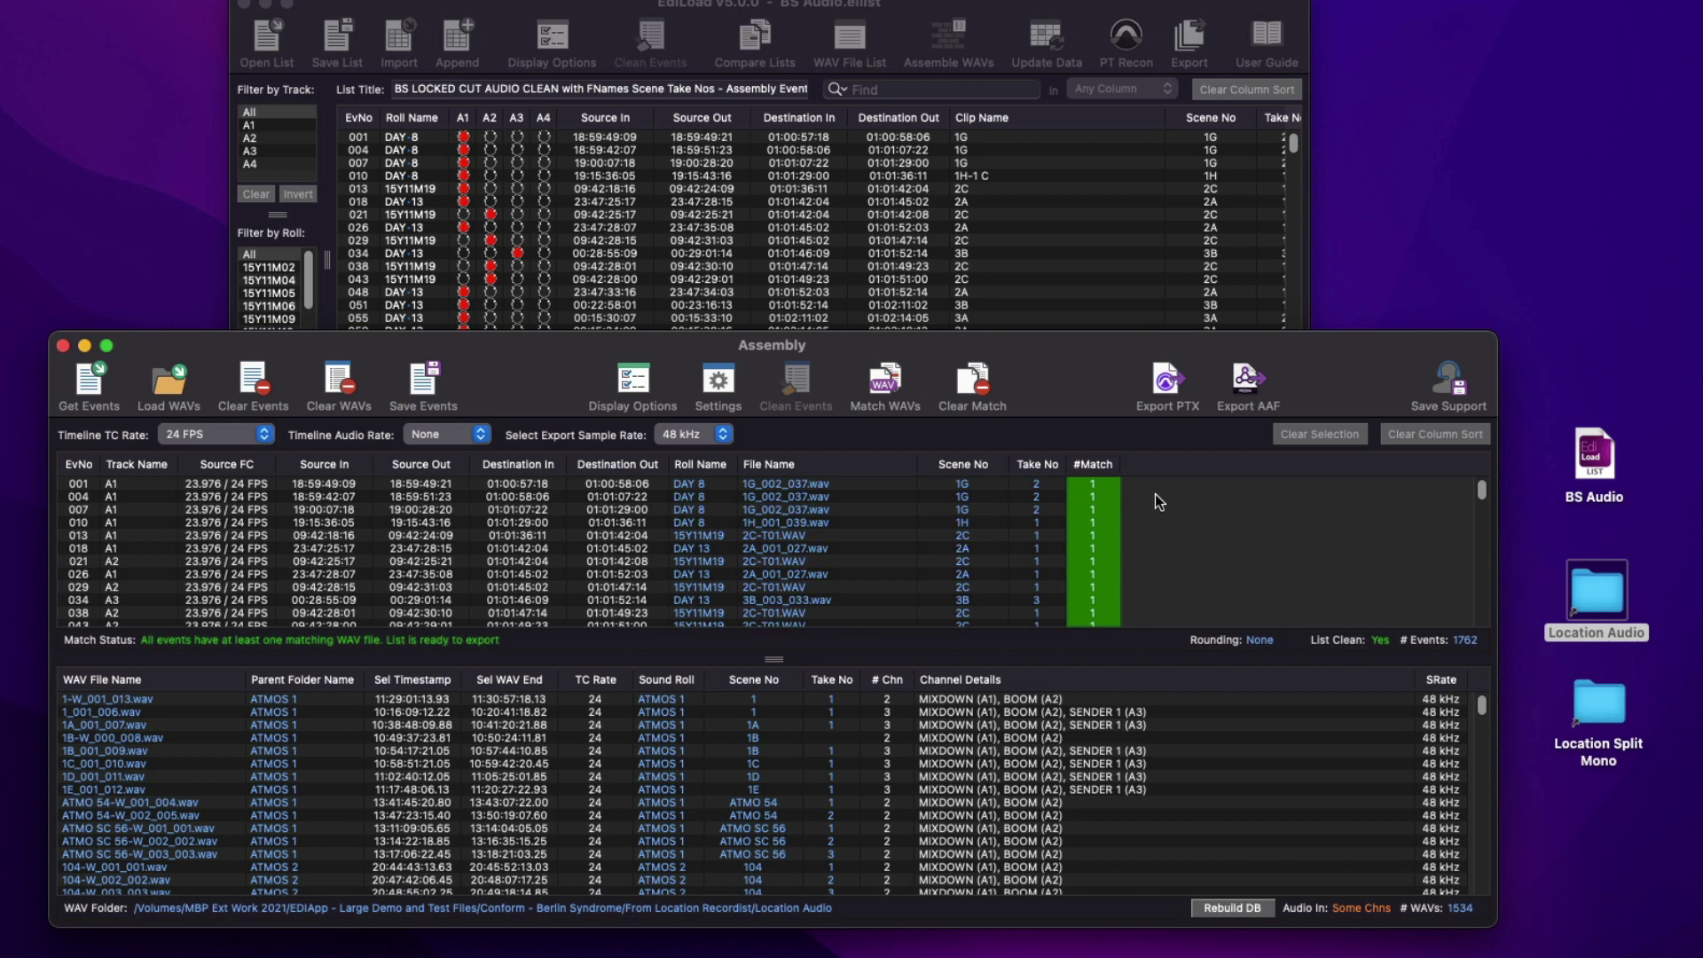
Step: Export the matched assembly as a Pro Tools PTX session with the default session parameters
click(1165, 390)
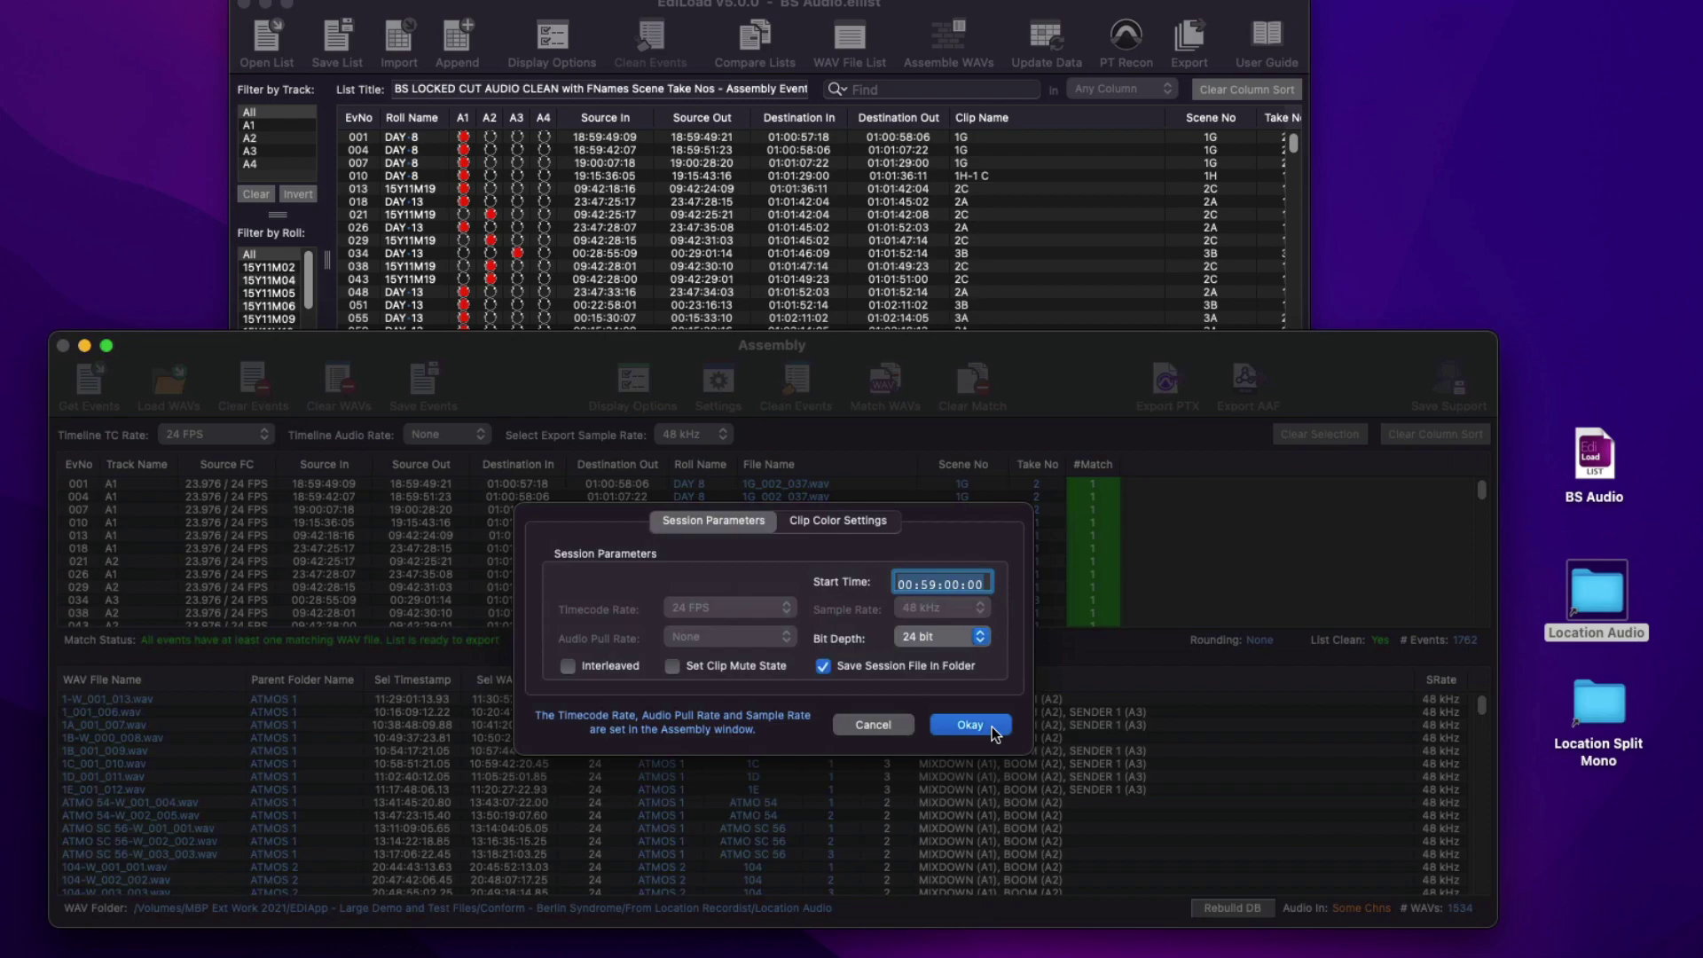
click(992, 728)
click(888, 696)
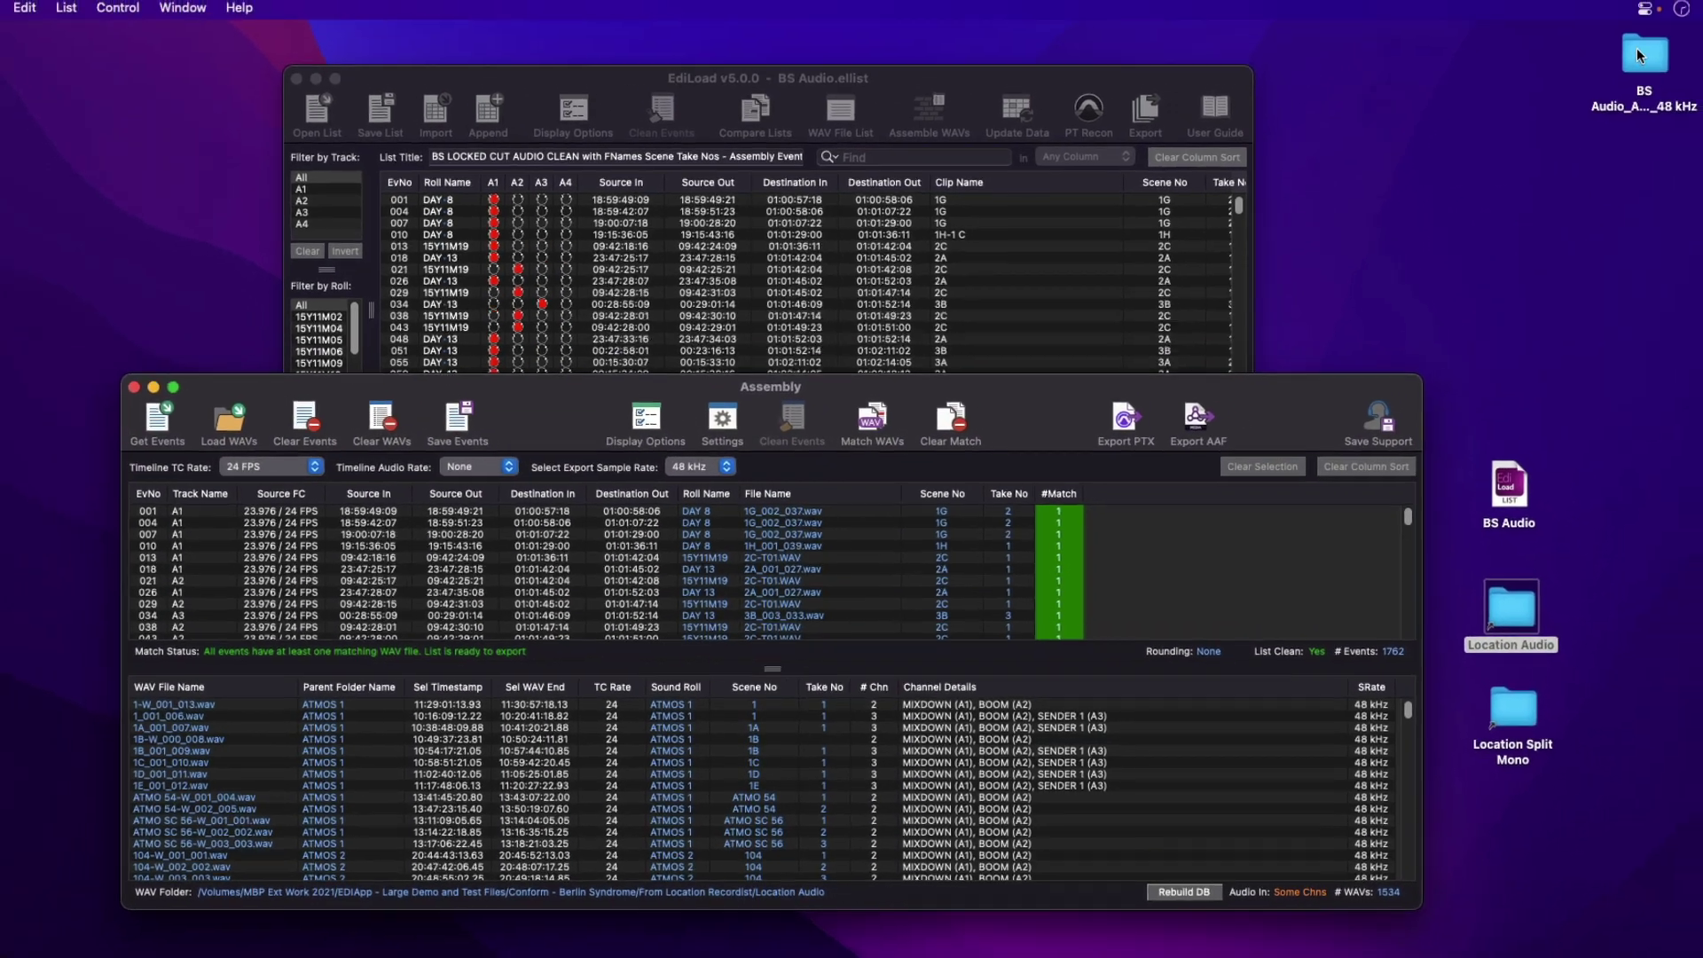
Step: Open the exported BS Audio_Assem_48 kHz .ptx session and select a range across tracks A1-01 to A1-06
double_click(1637, 55)
double_click(635, 243)
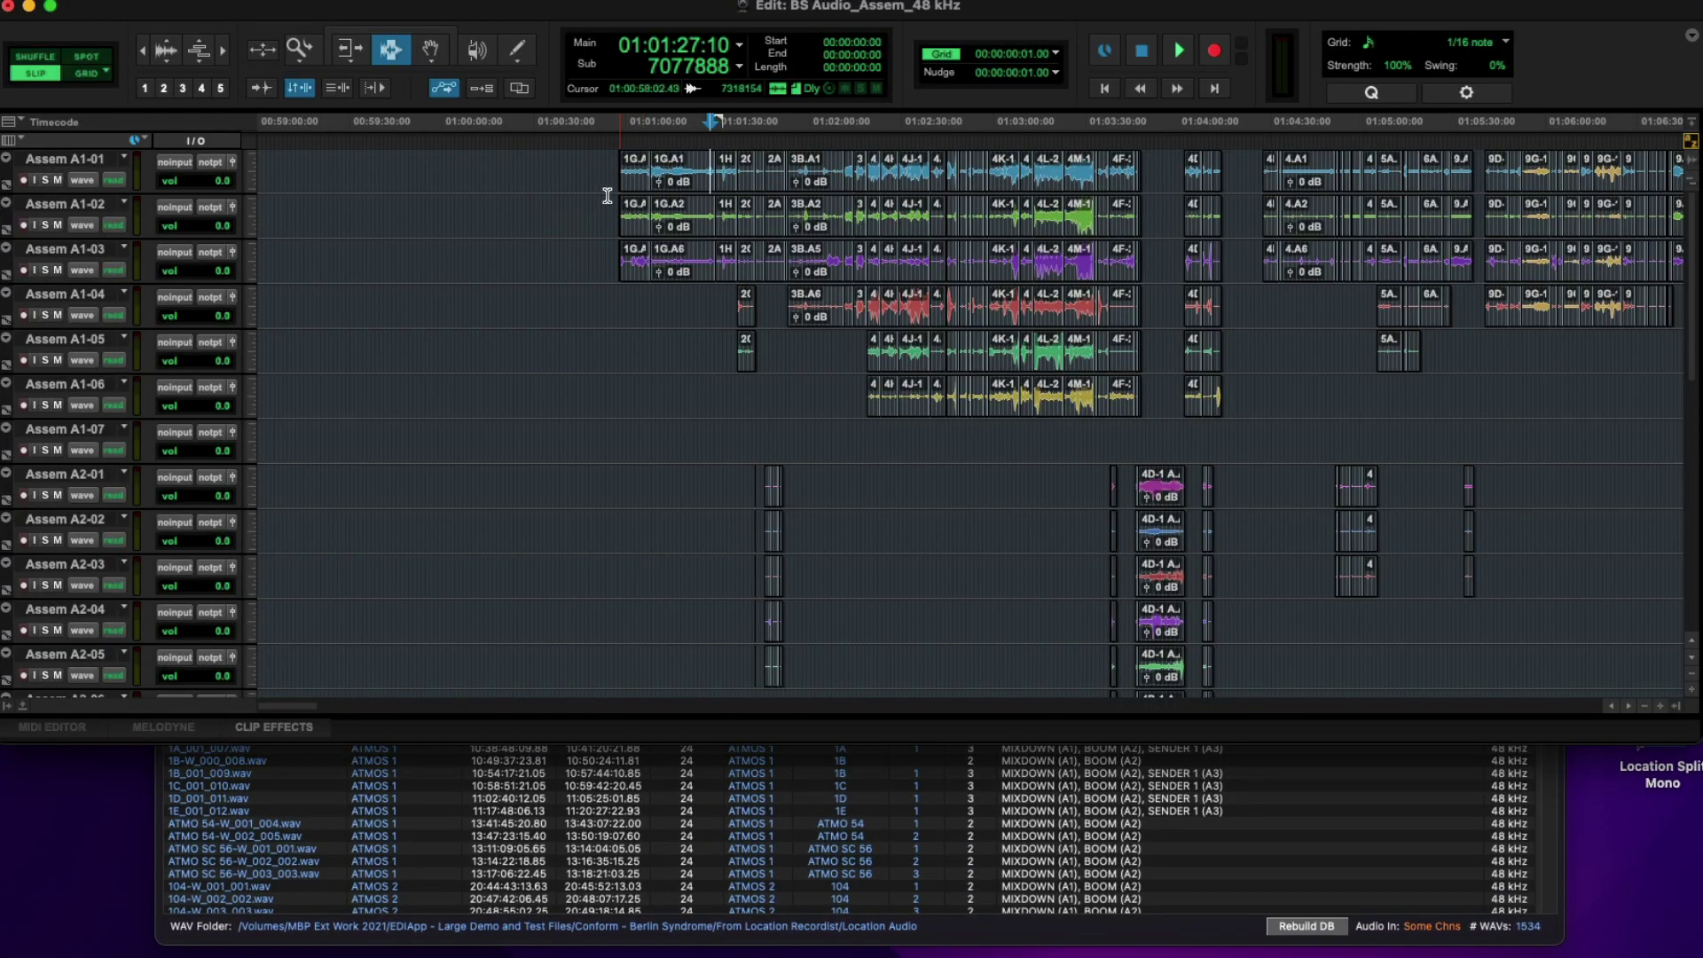
drag(593, 181, 630, 397)
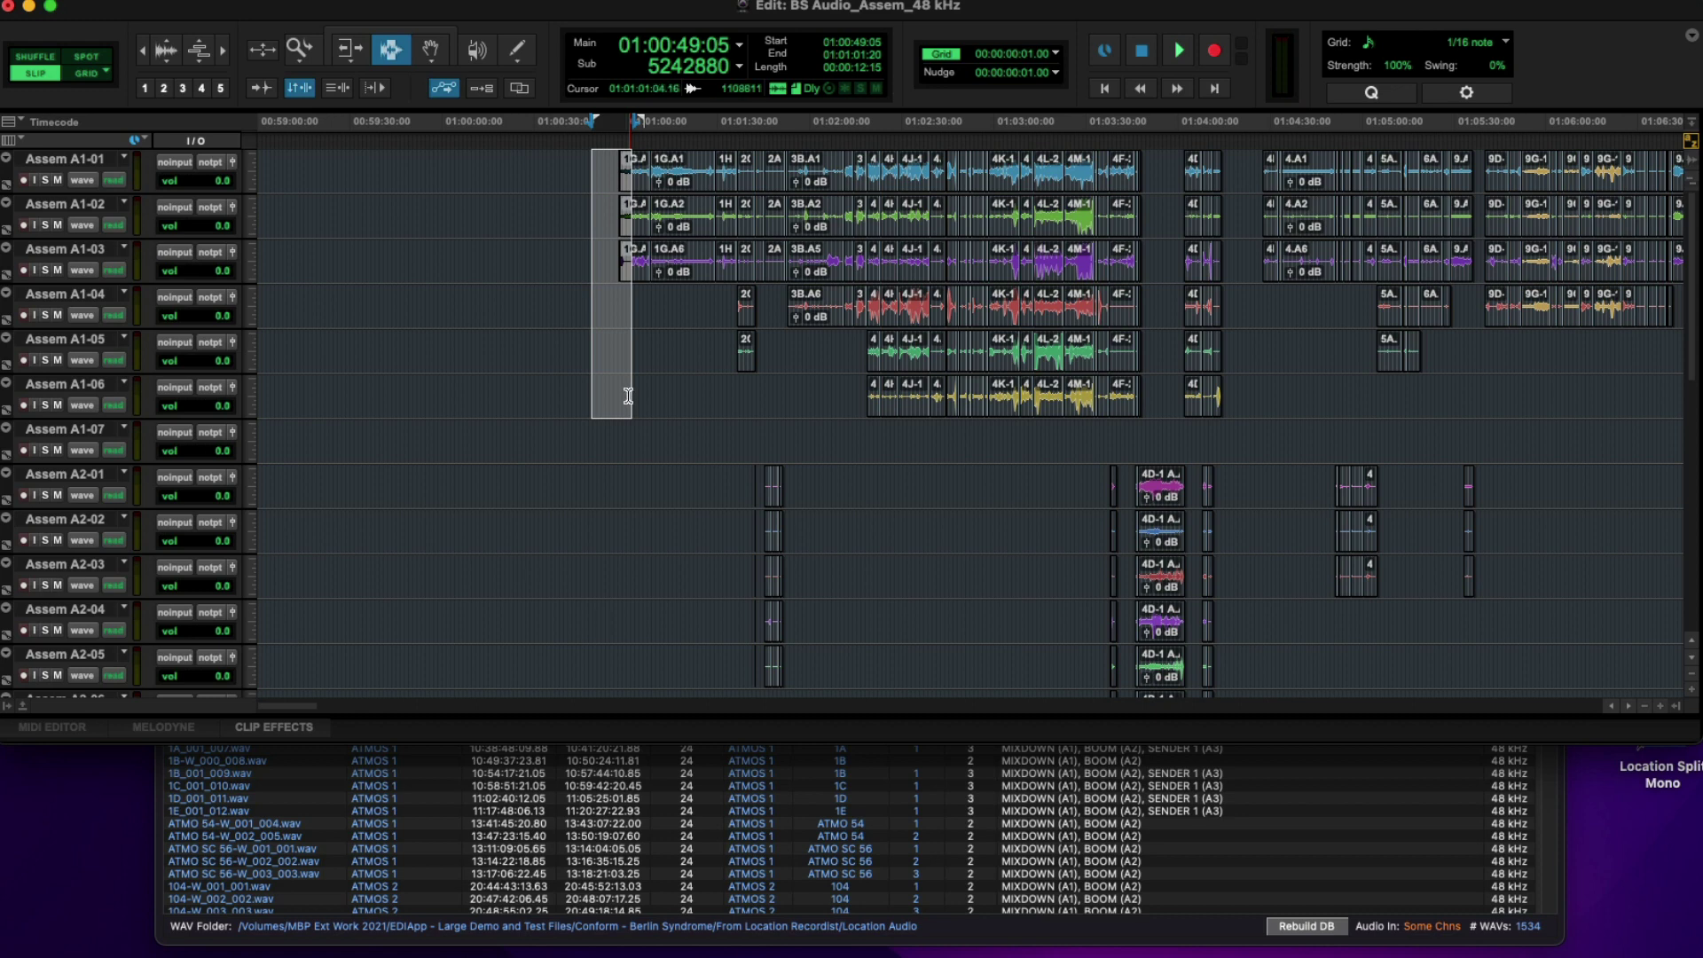
Step: Shrink every track of the assembled Pro Tools session to mini height
scroll(628, 397, down, 15)
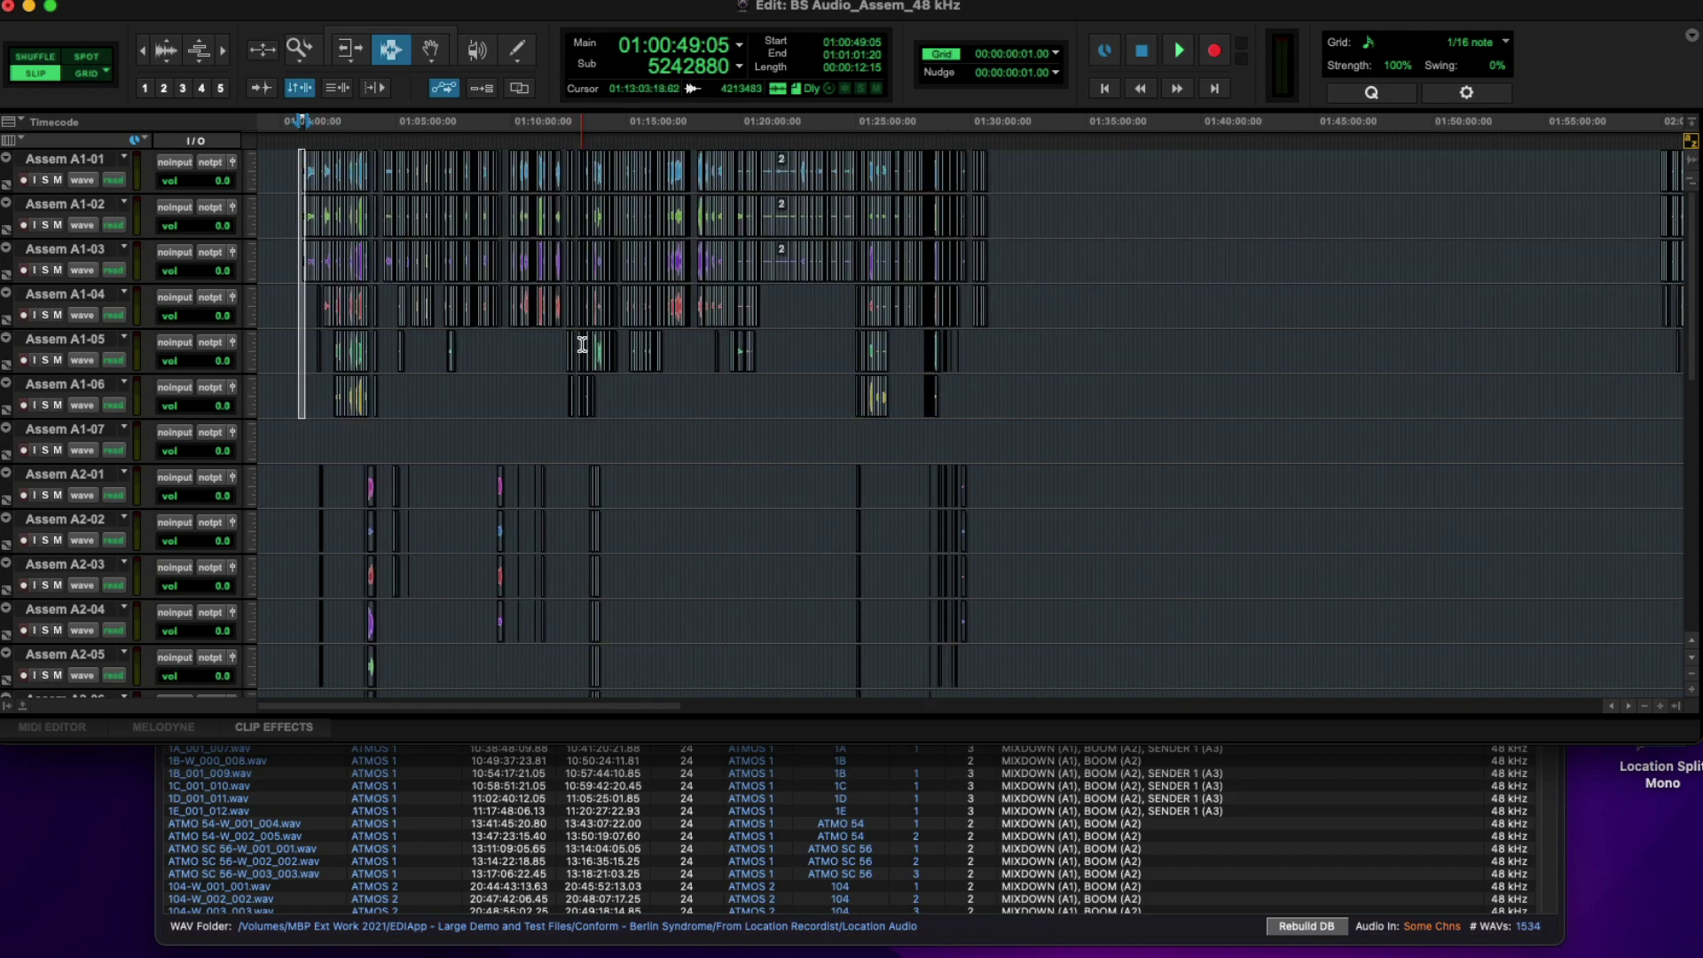
click(252, 222)
click(272, 213)
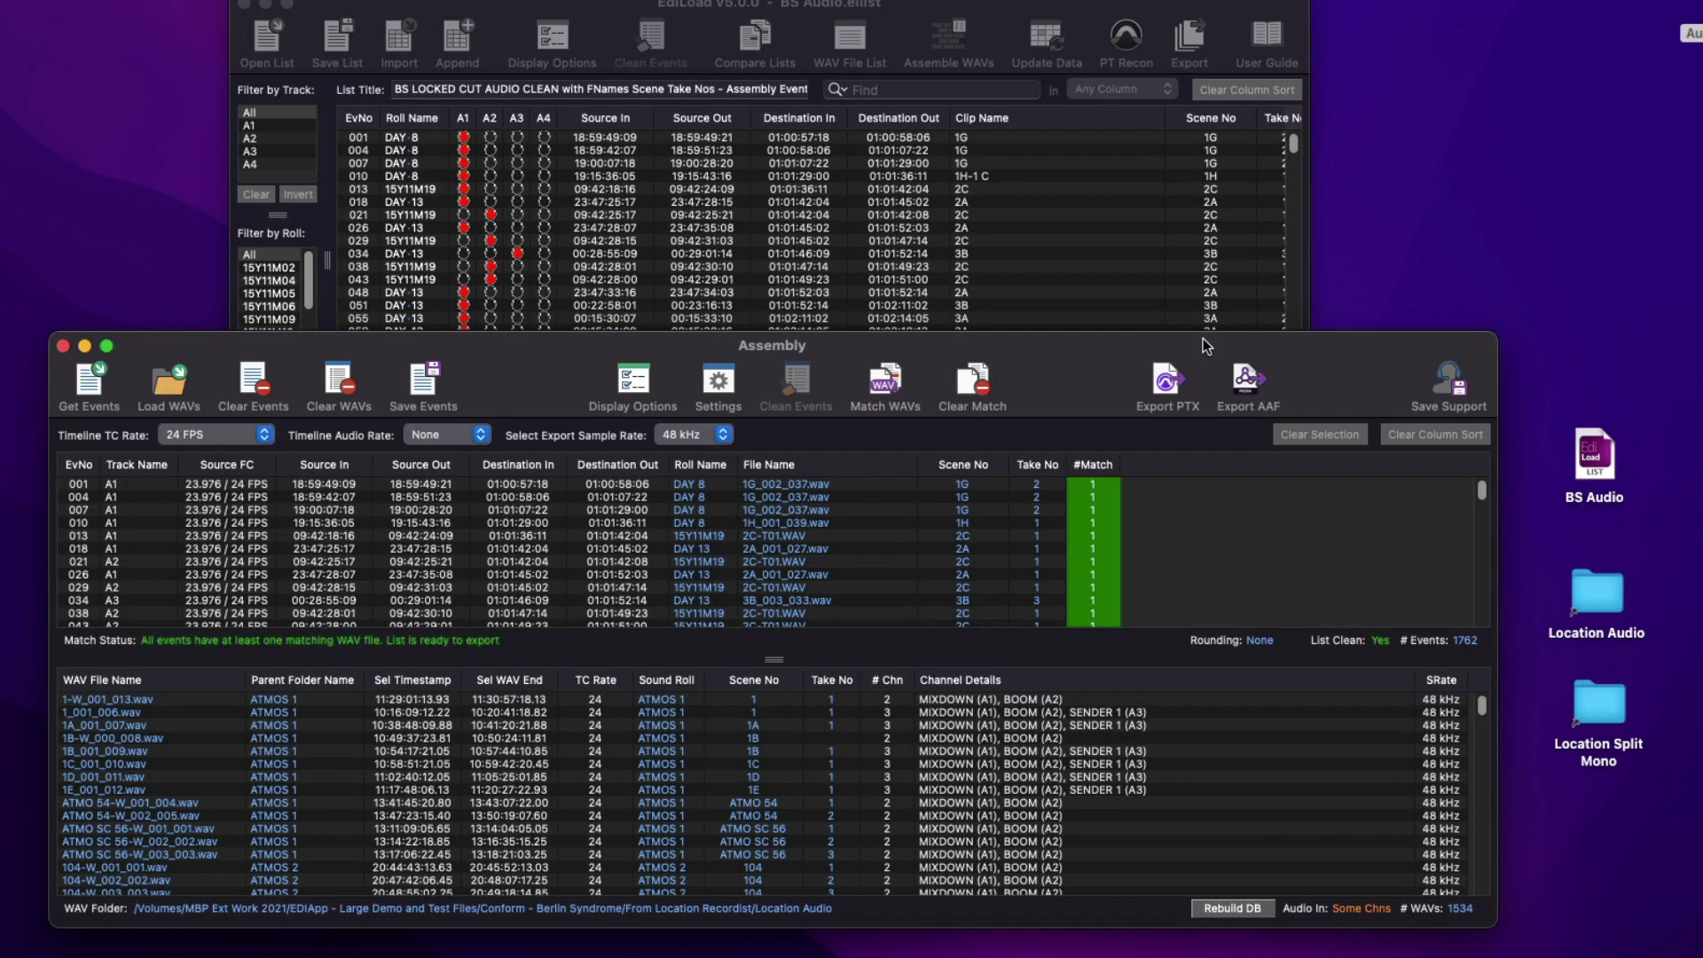
Step: Replace the loaded WAVs with the 5367 files from the Location Split Mono folder
click(342, 383)
drag(1593, 694, 1229, 793)
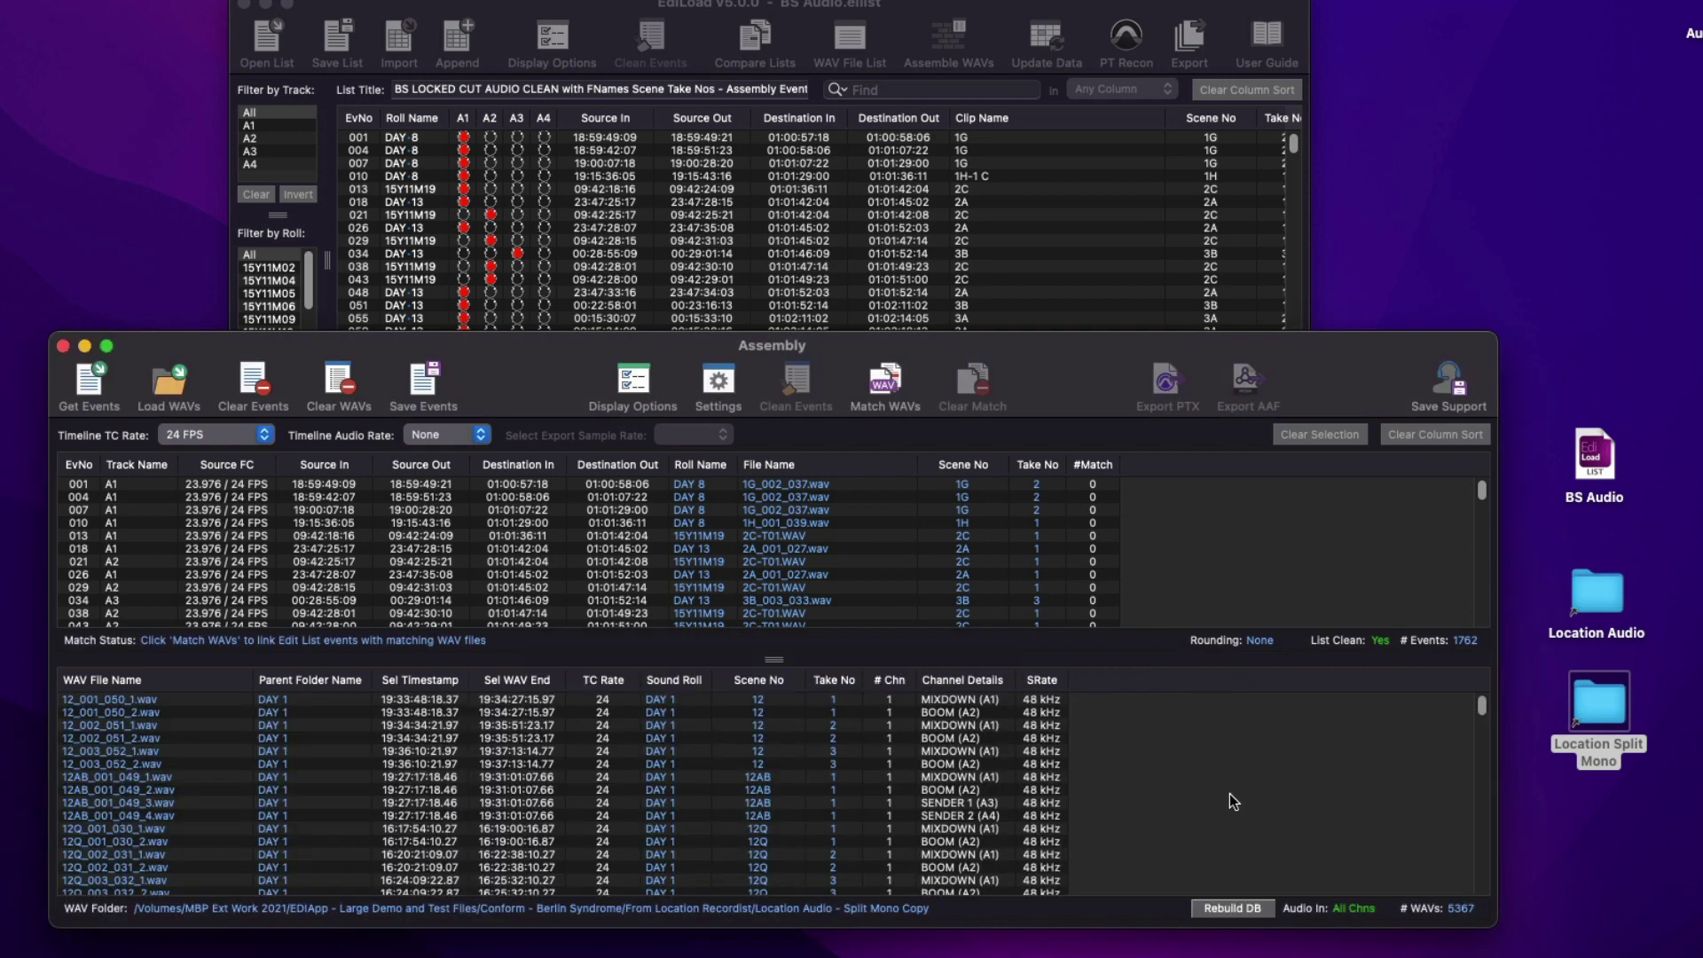
Step: Match every event to the split-mono WAVs and start an AAF export at 24 bit
click(886, 384)
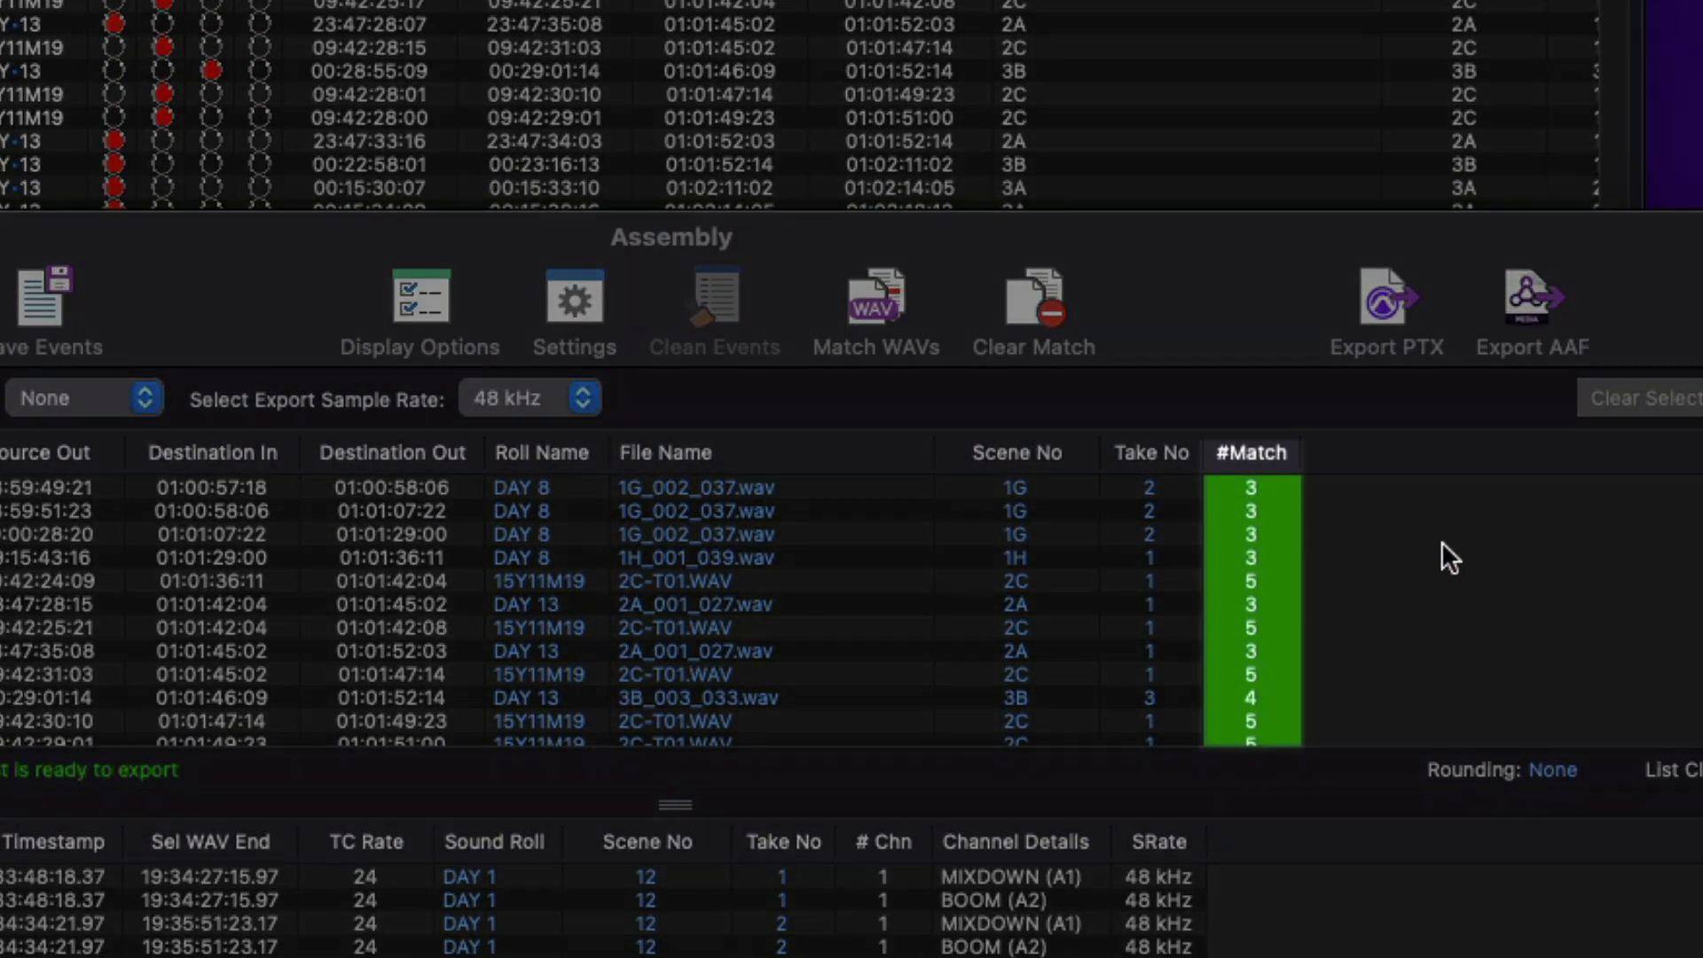
scroll(1443, 543, down, 5)
scroll(1445, 543, up, 10)
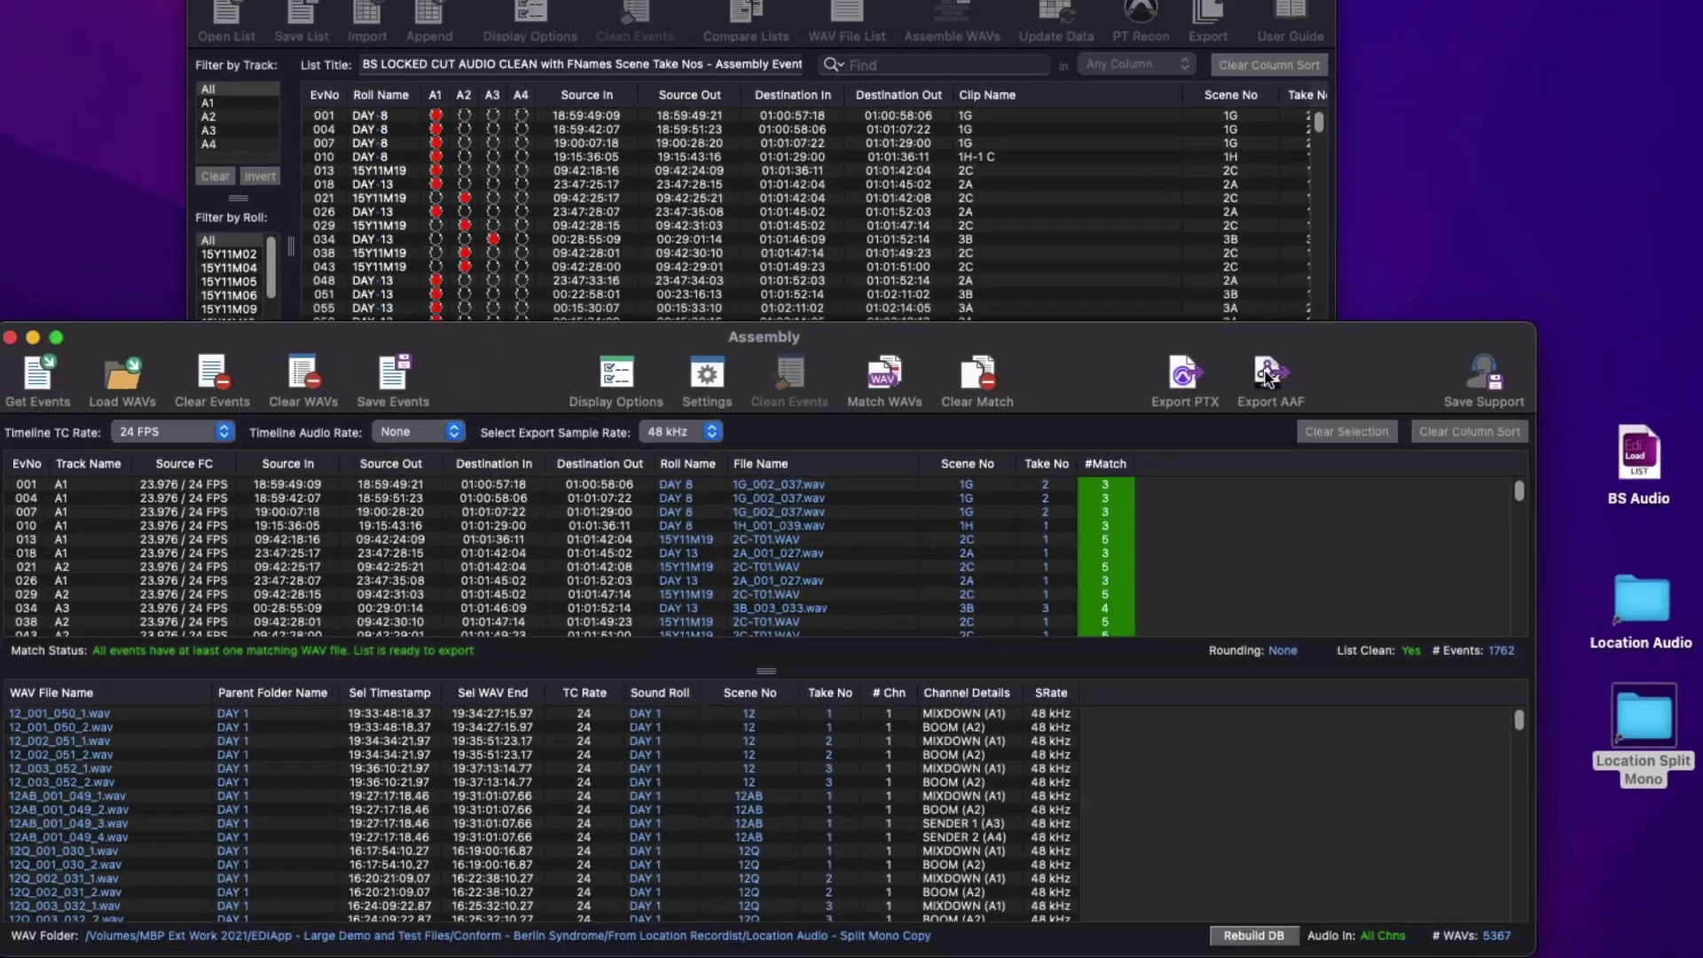
click(1270, 377)
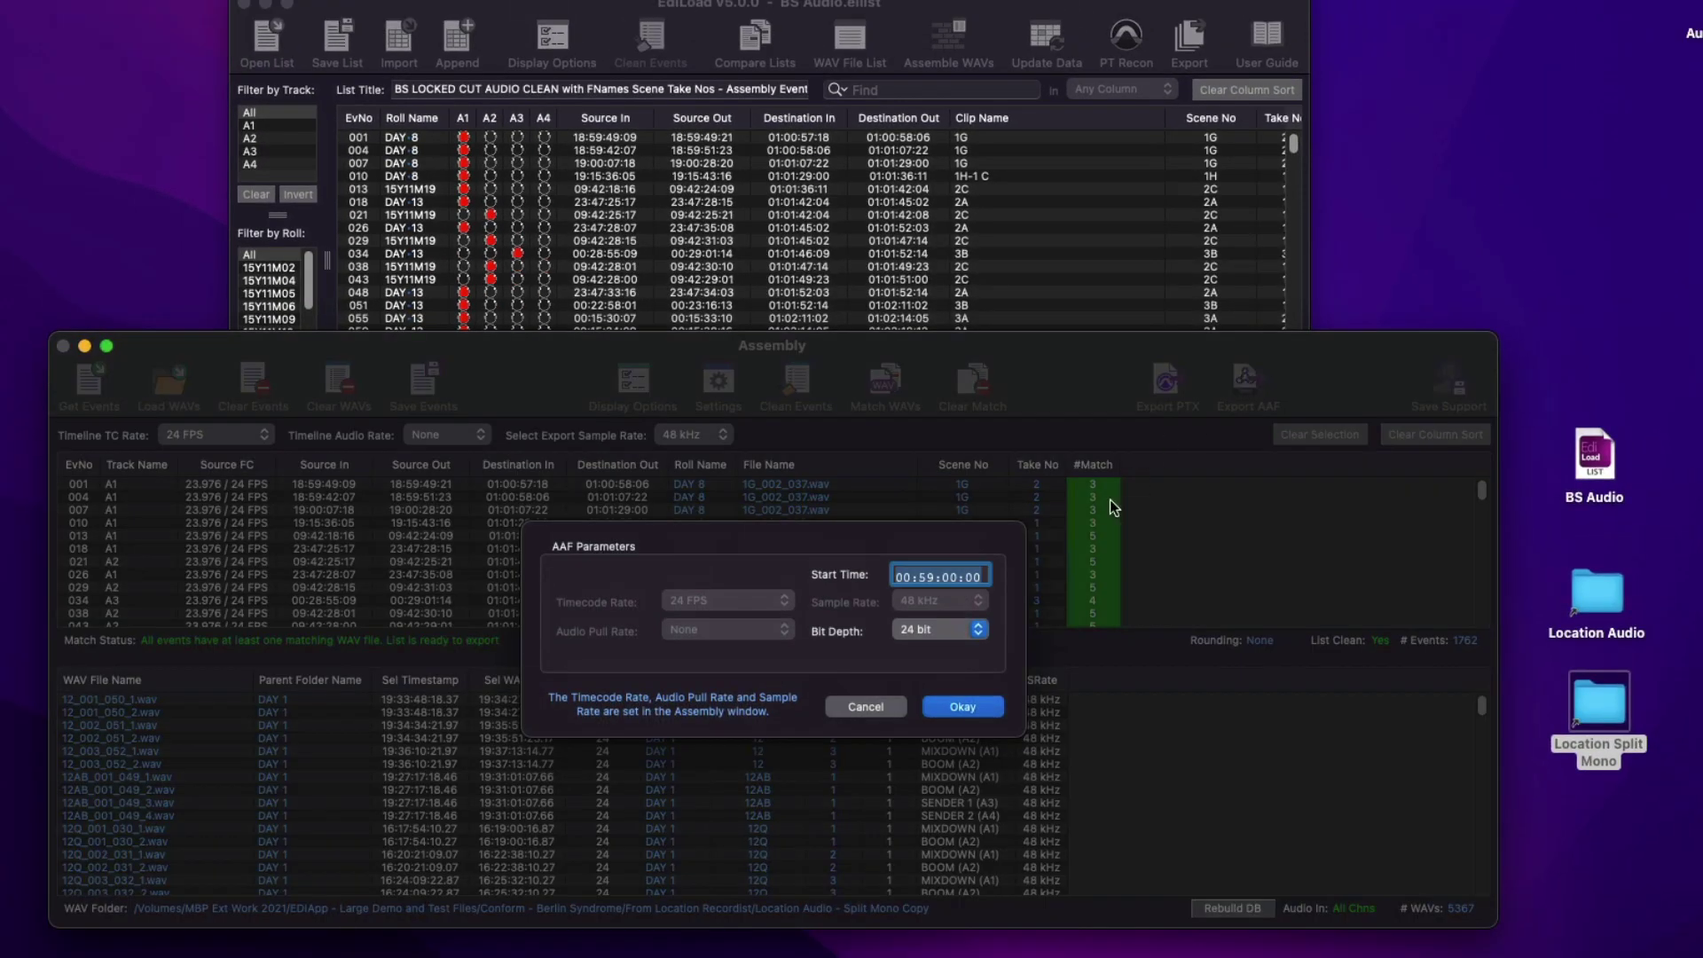
Step: Export the AAF as 'BS Audio_Assem_48 kHz' to the Desktop with 00:59:00:00 start and 24-bit depth
click(962, 706)
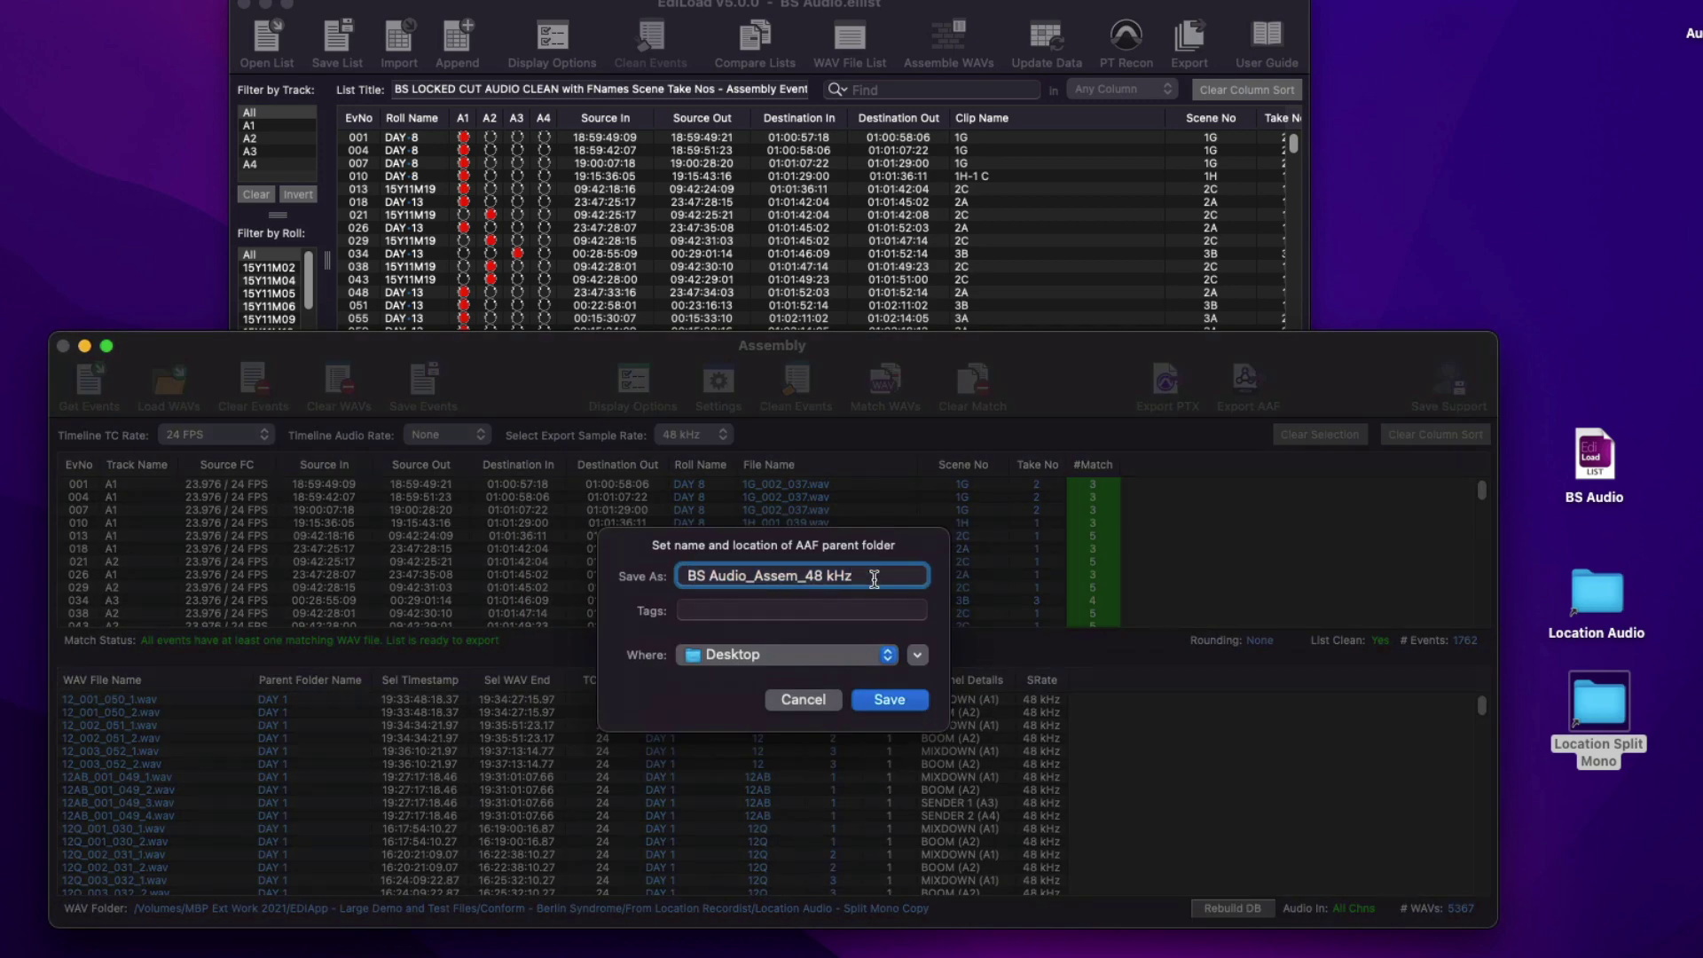
click(888, 700)
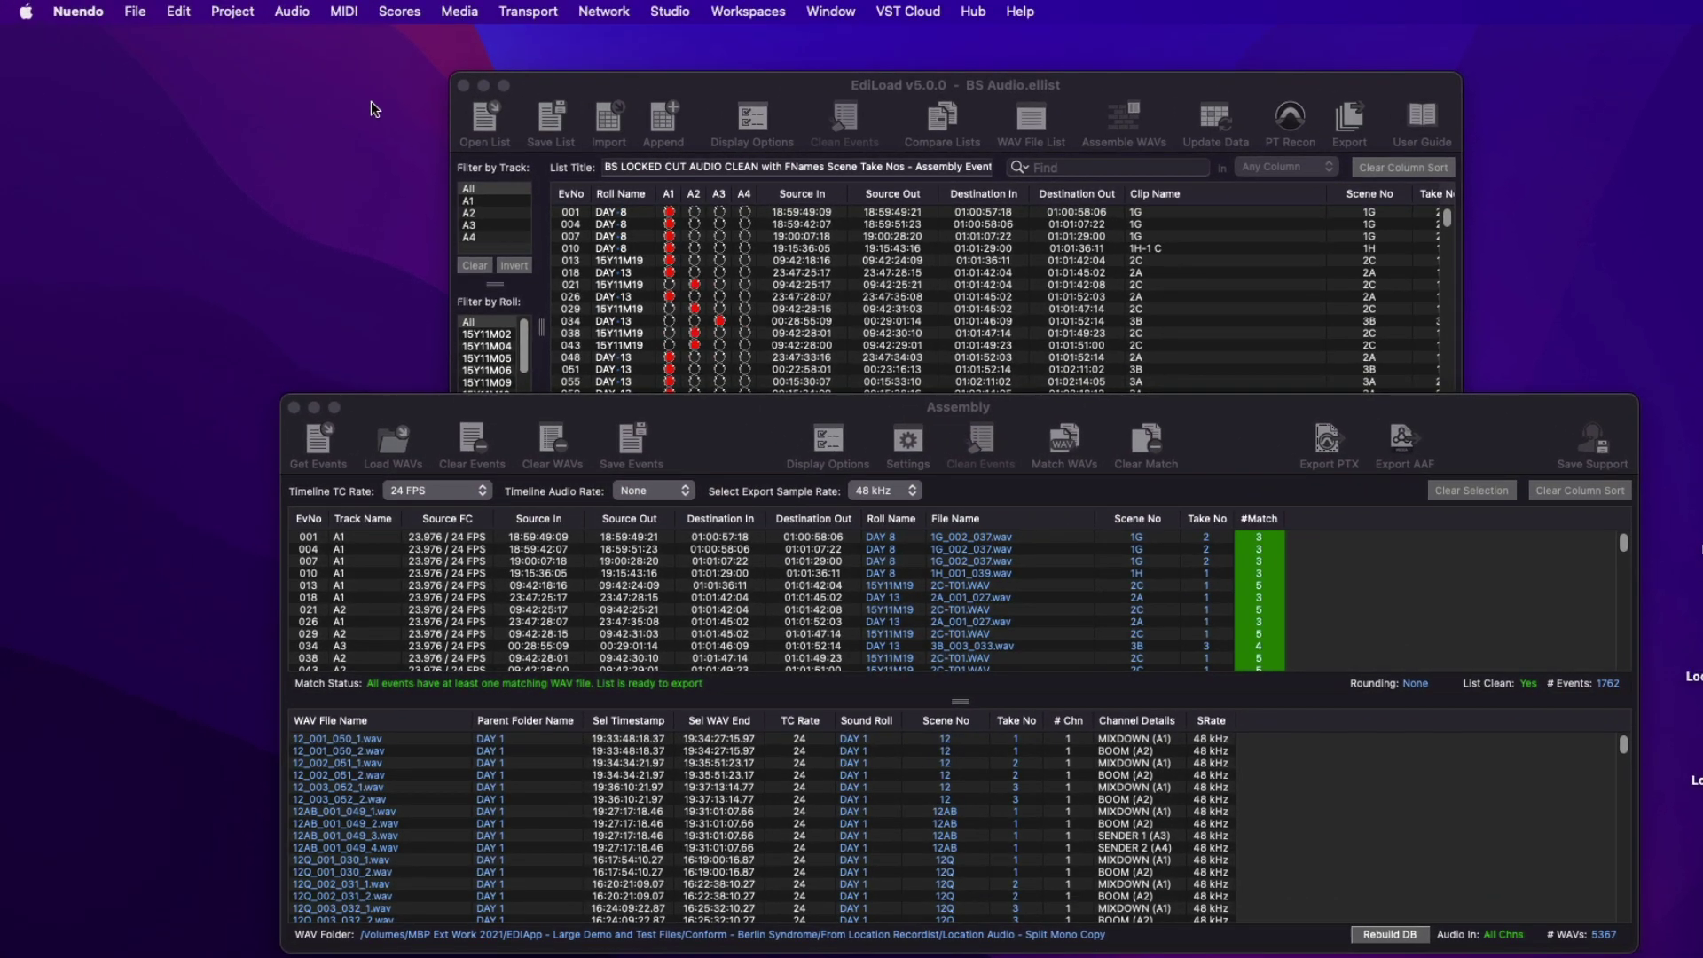
Step: Import the BS Audio_Assem_48 kHz2 AAF into Nuendo with all tracks selected, then select the A1 clips
click(137, 11)
mouse_move(251, 342)
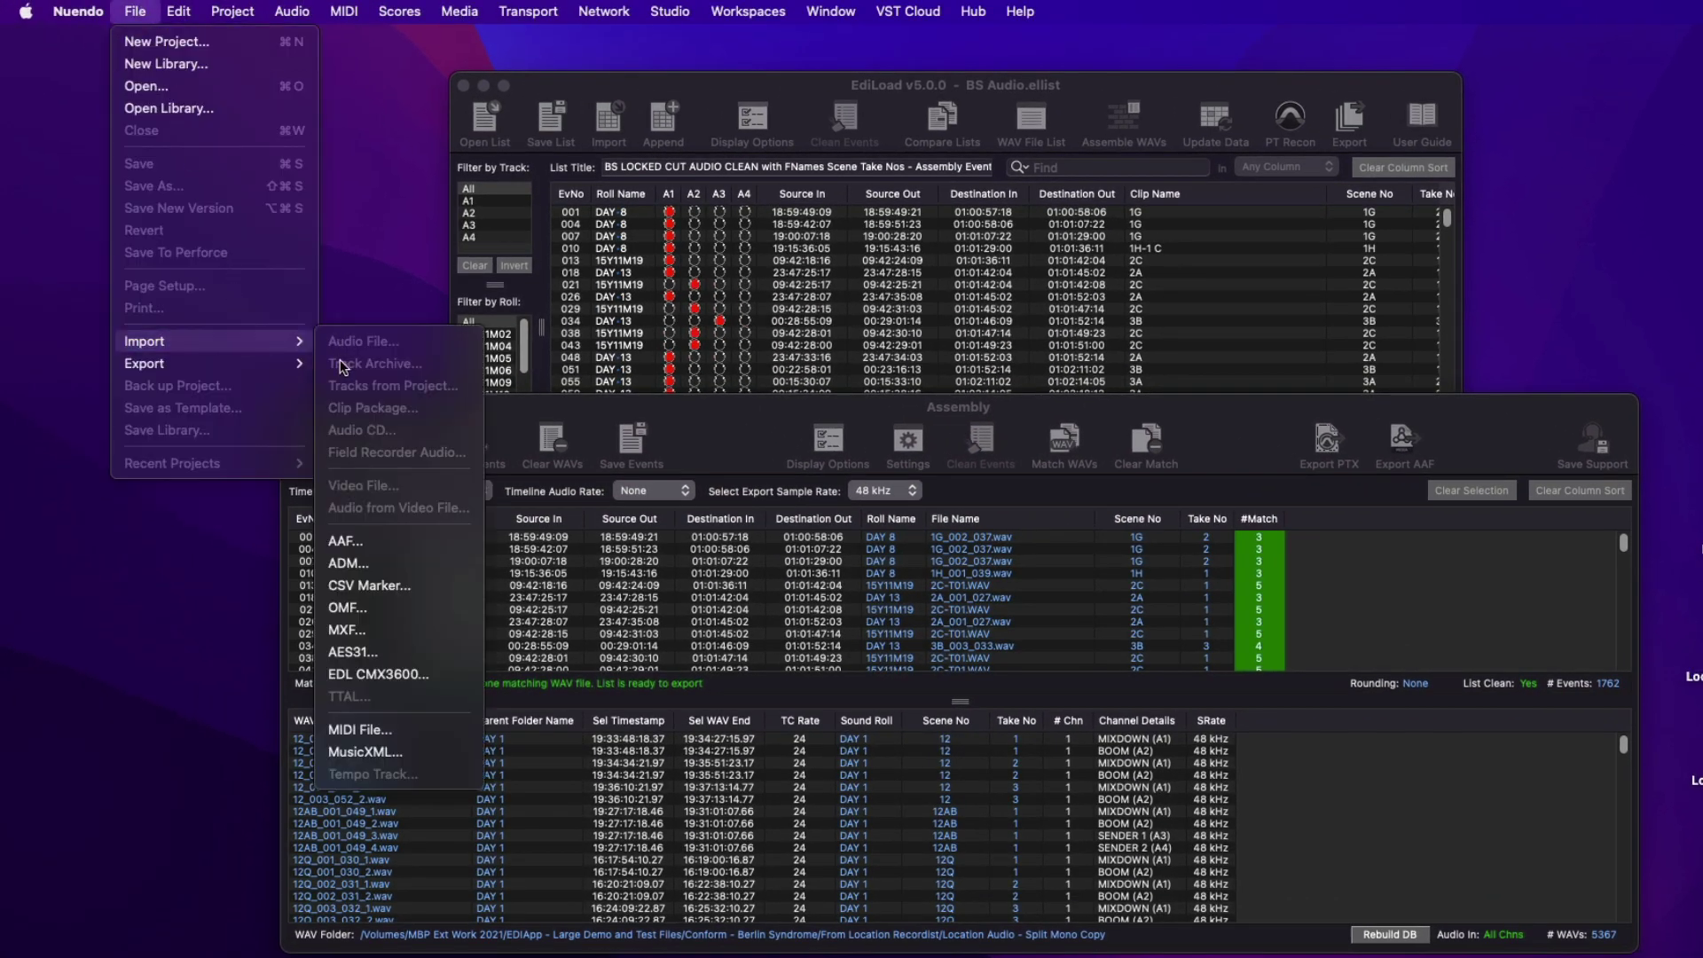
click(346, 540)
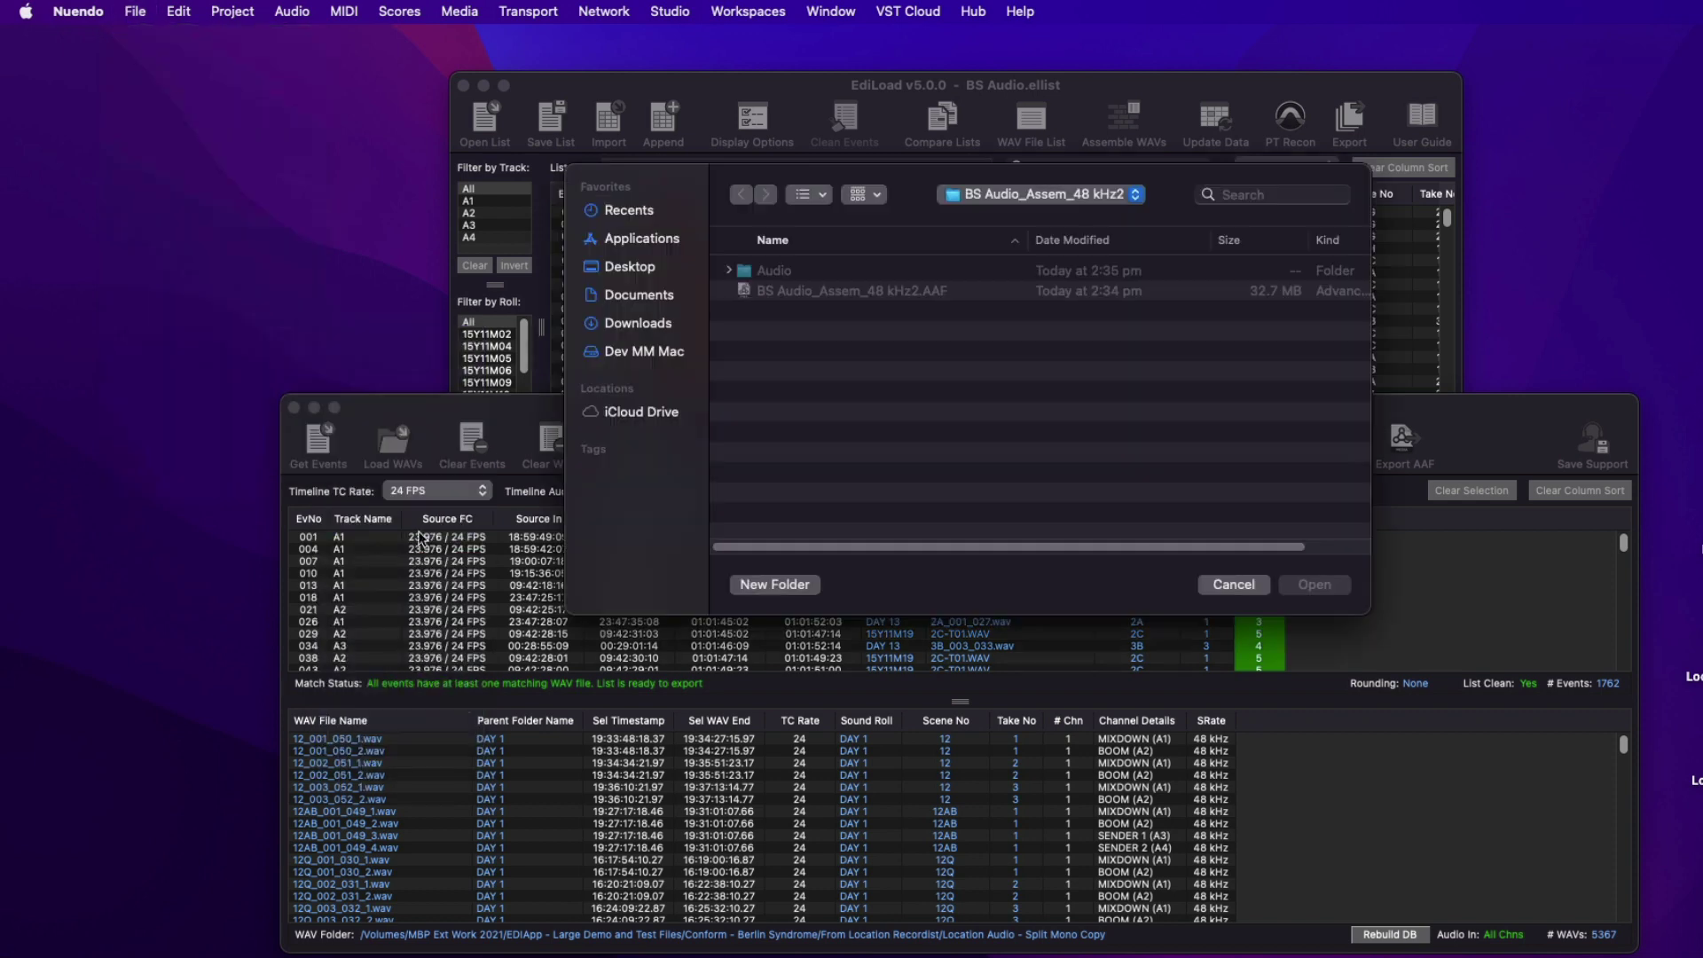
click(782, 290)
click(1302, 585)
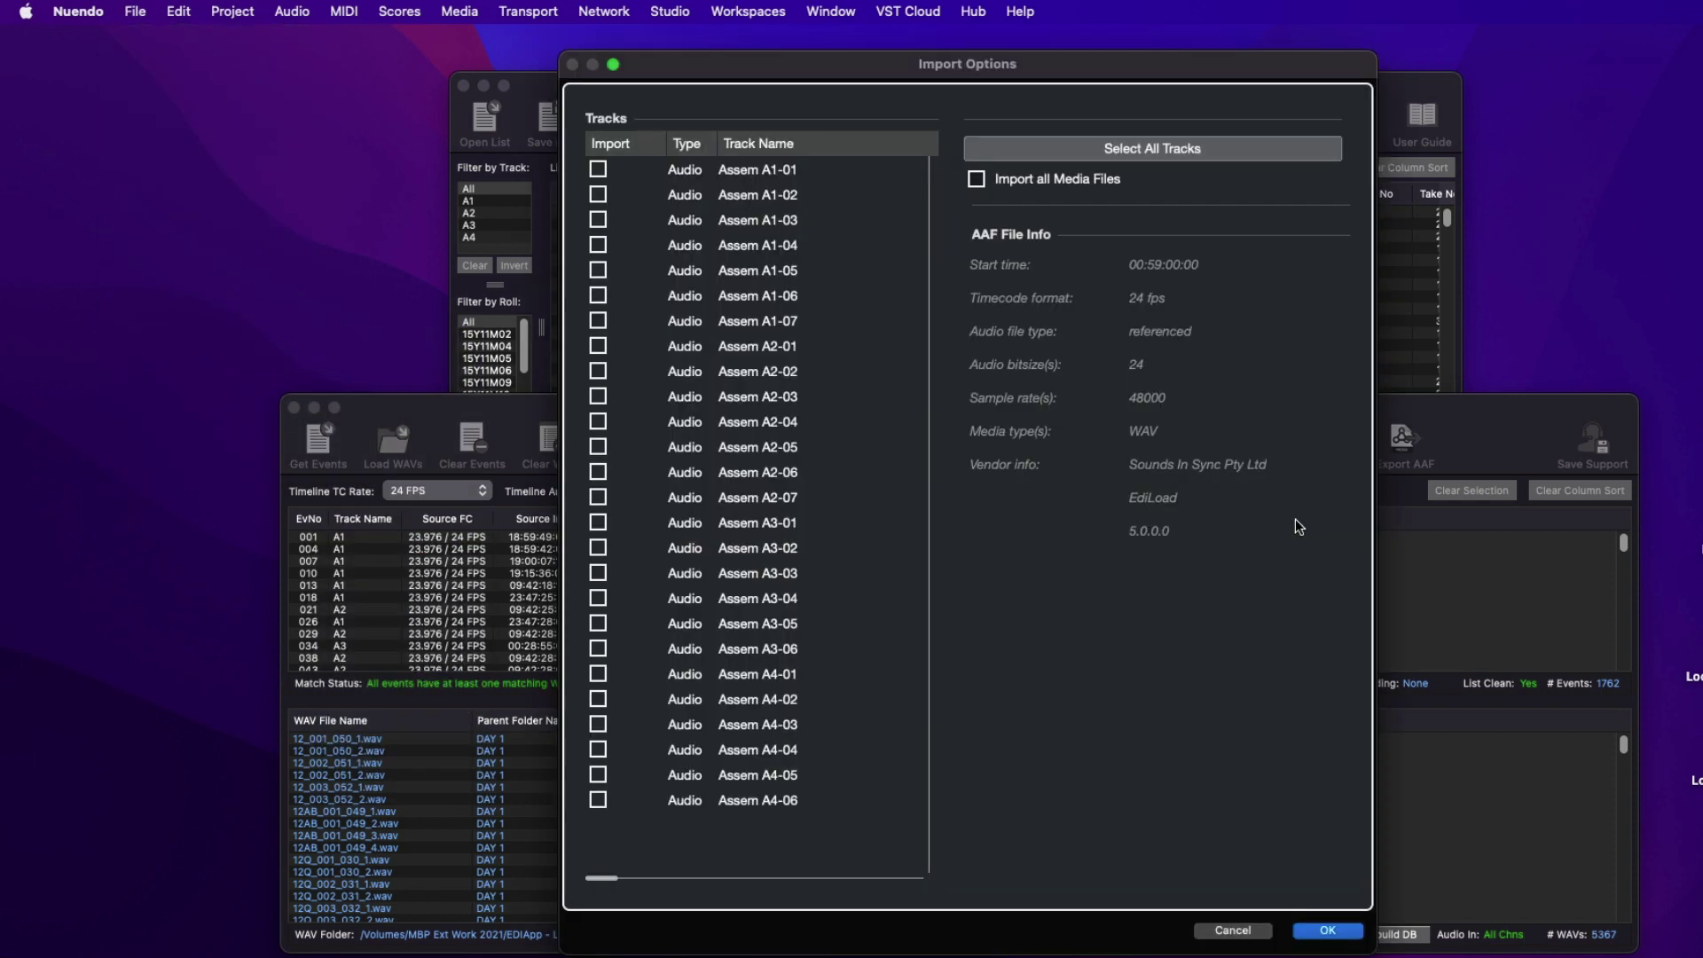
click(1109, 149)
click(1325, 932)
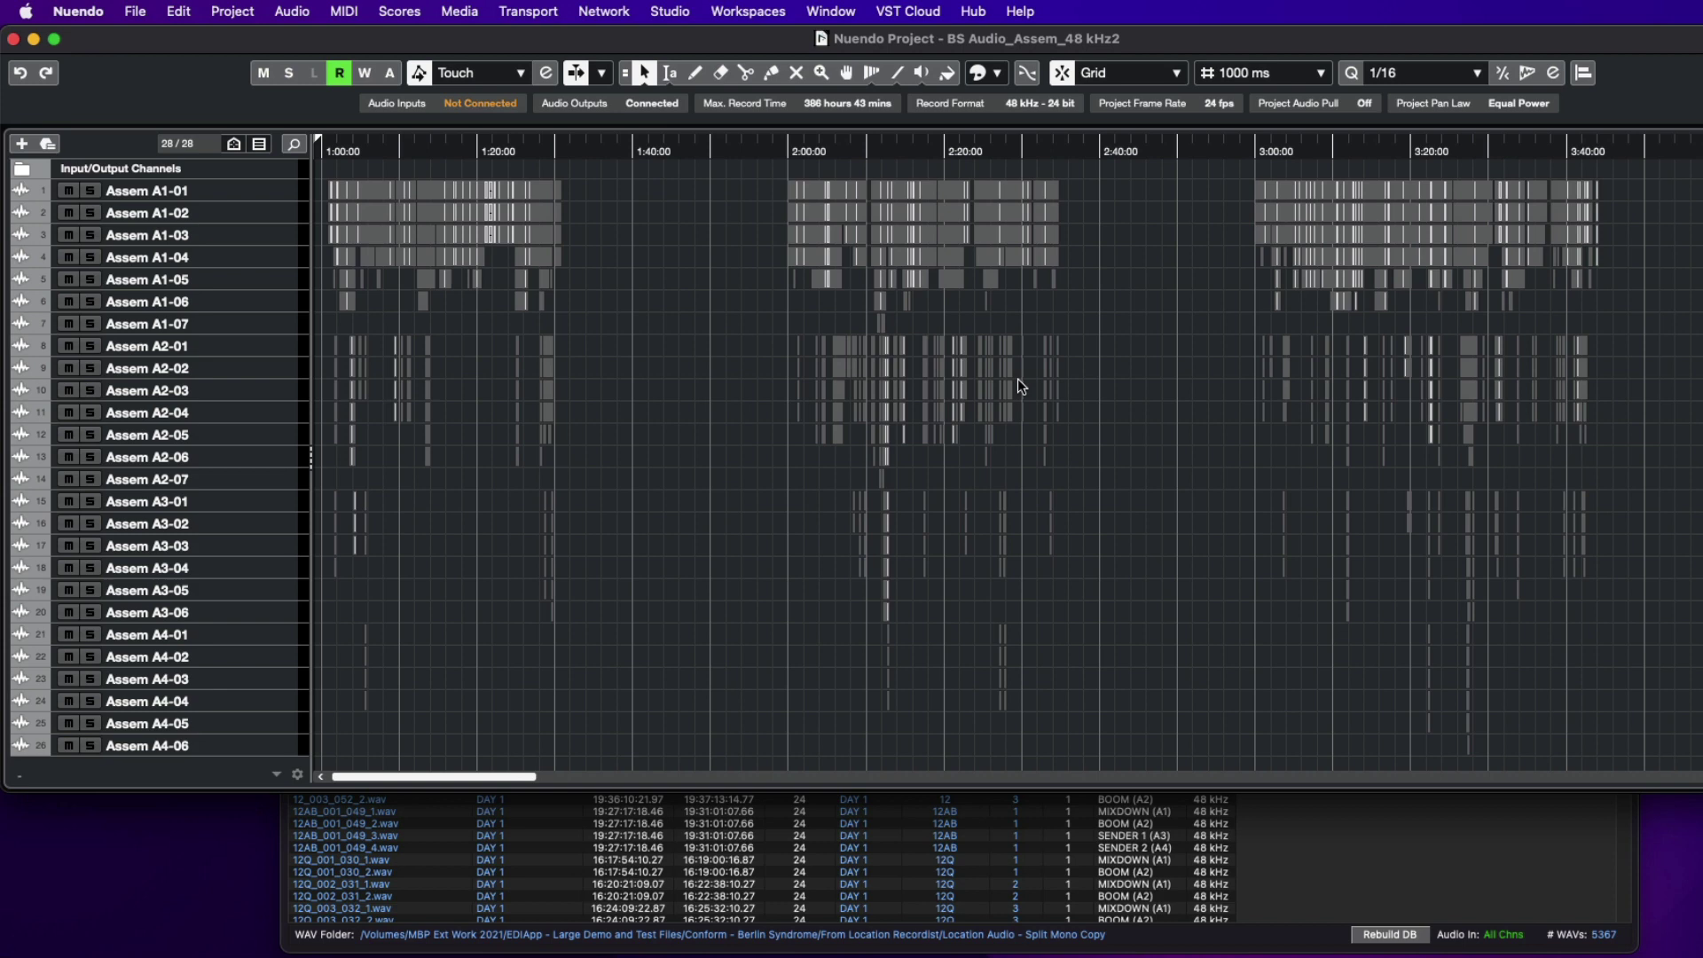
drag(1673, 193, 263, 758)
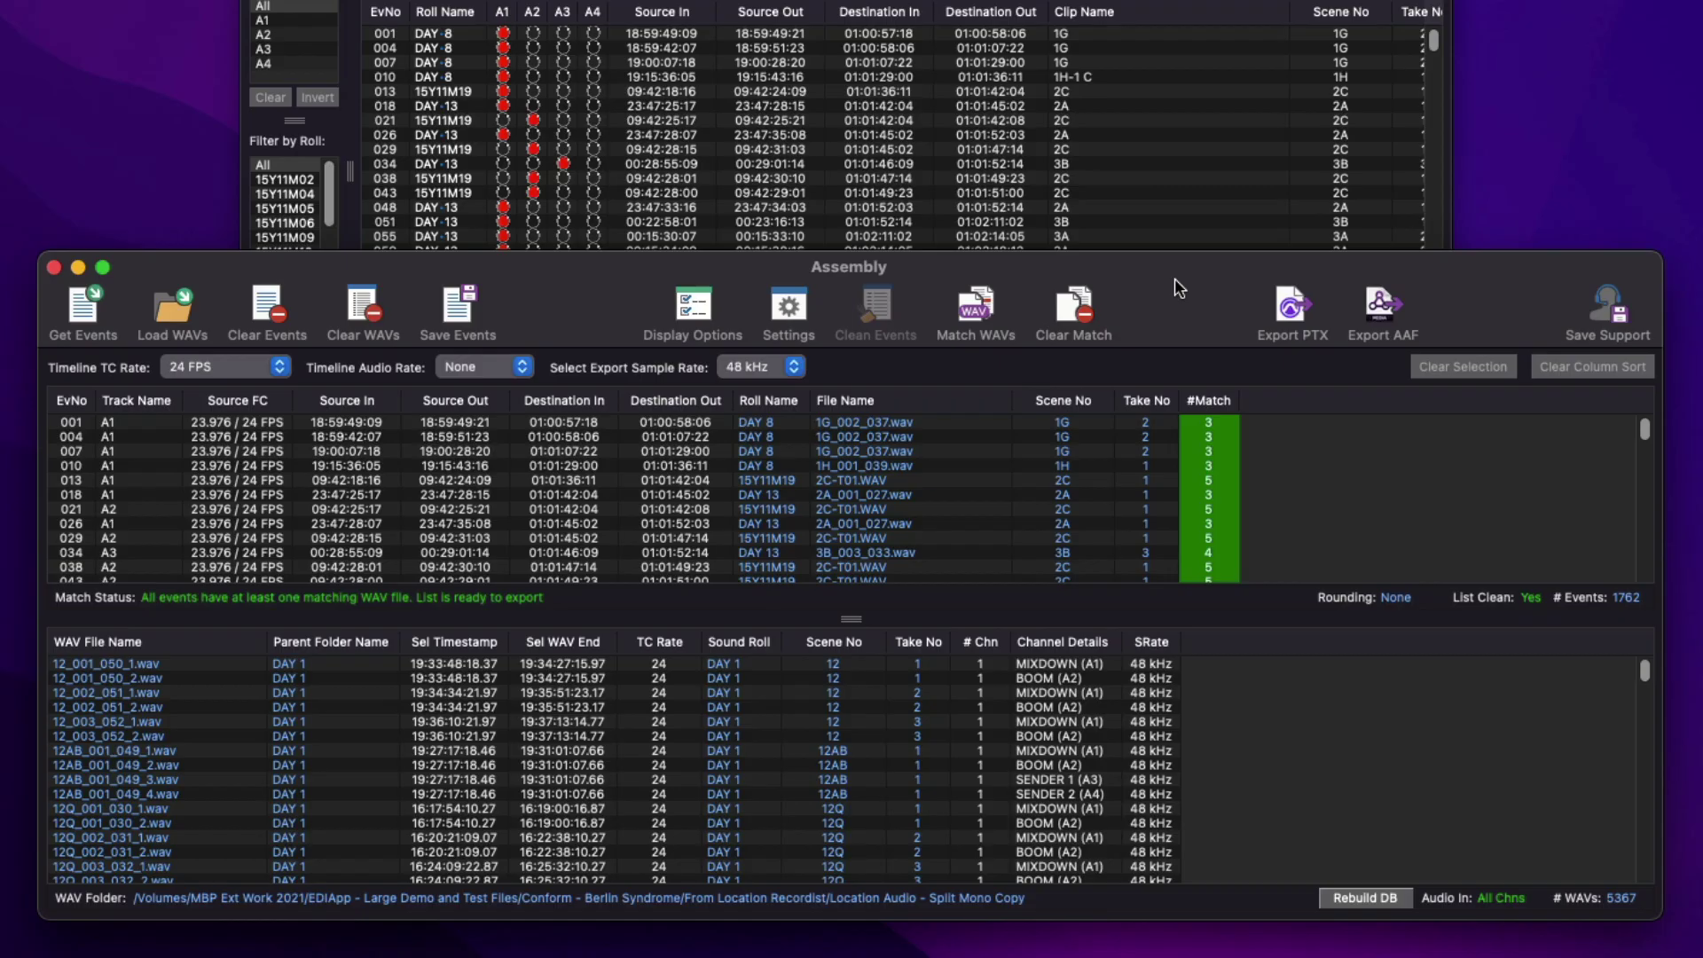
Step: In assembly settings, pick Scene+Take, try Match TC Only, restore defaults, and check Match Criteria 2
click(789, 306)
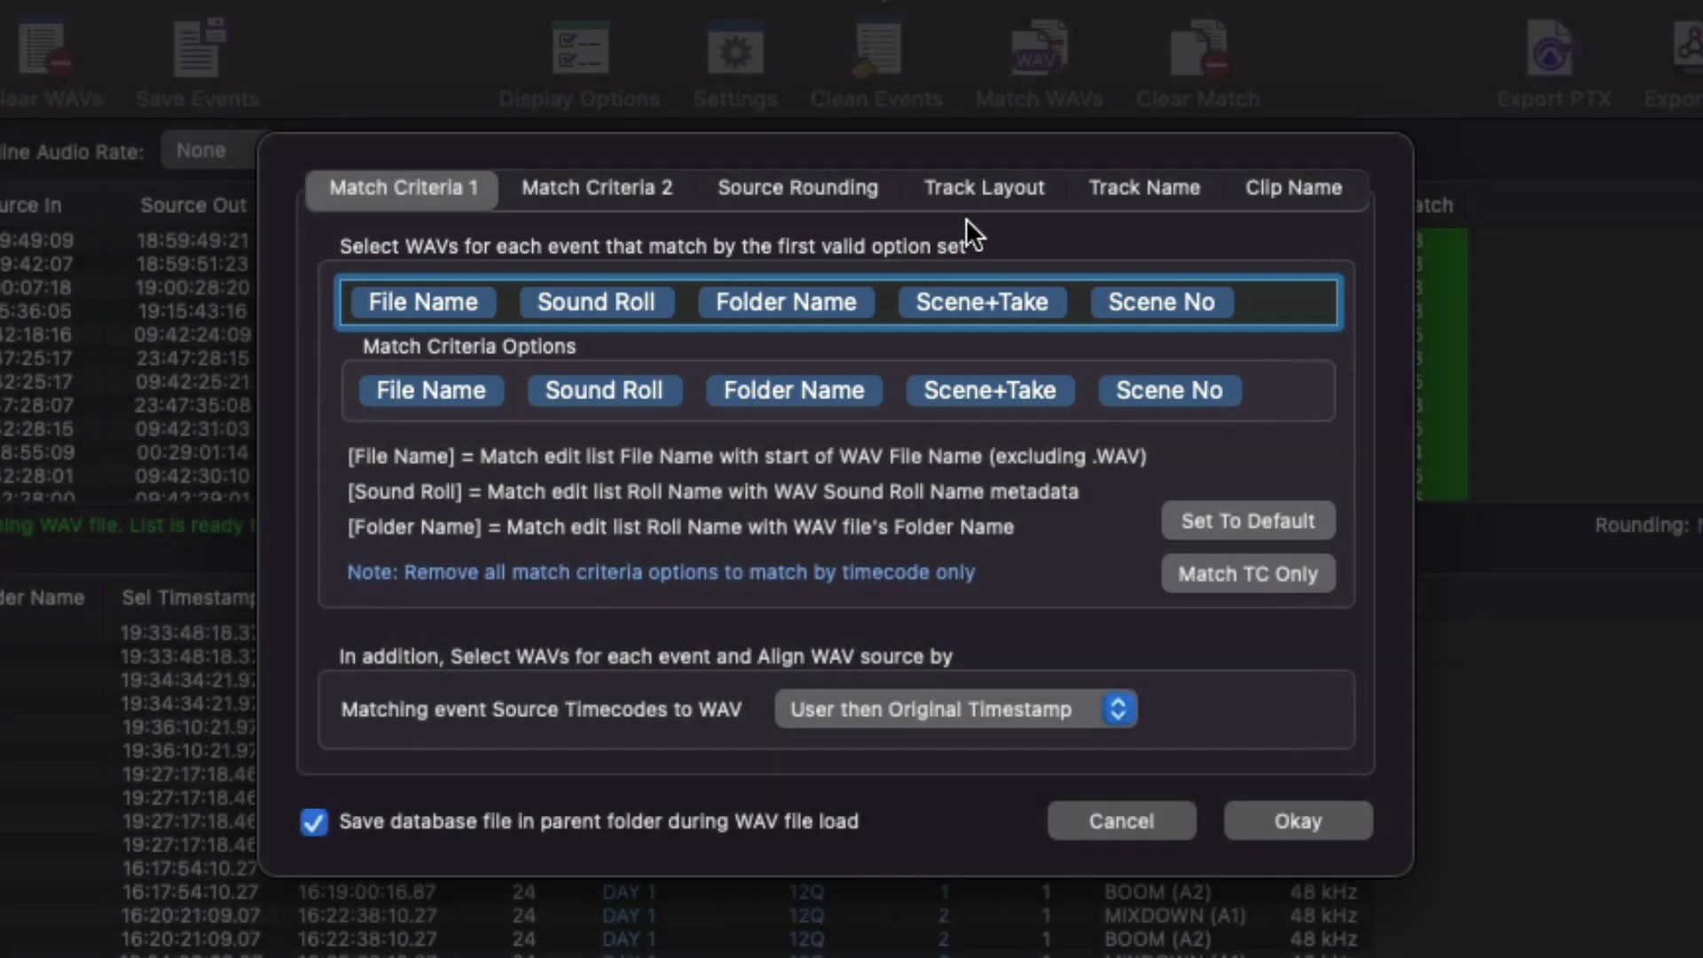
click(997, 313)
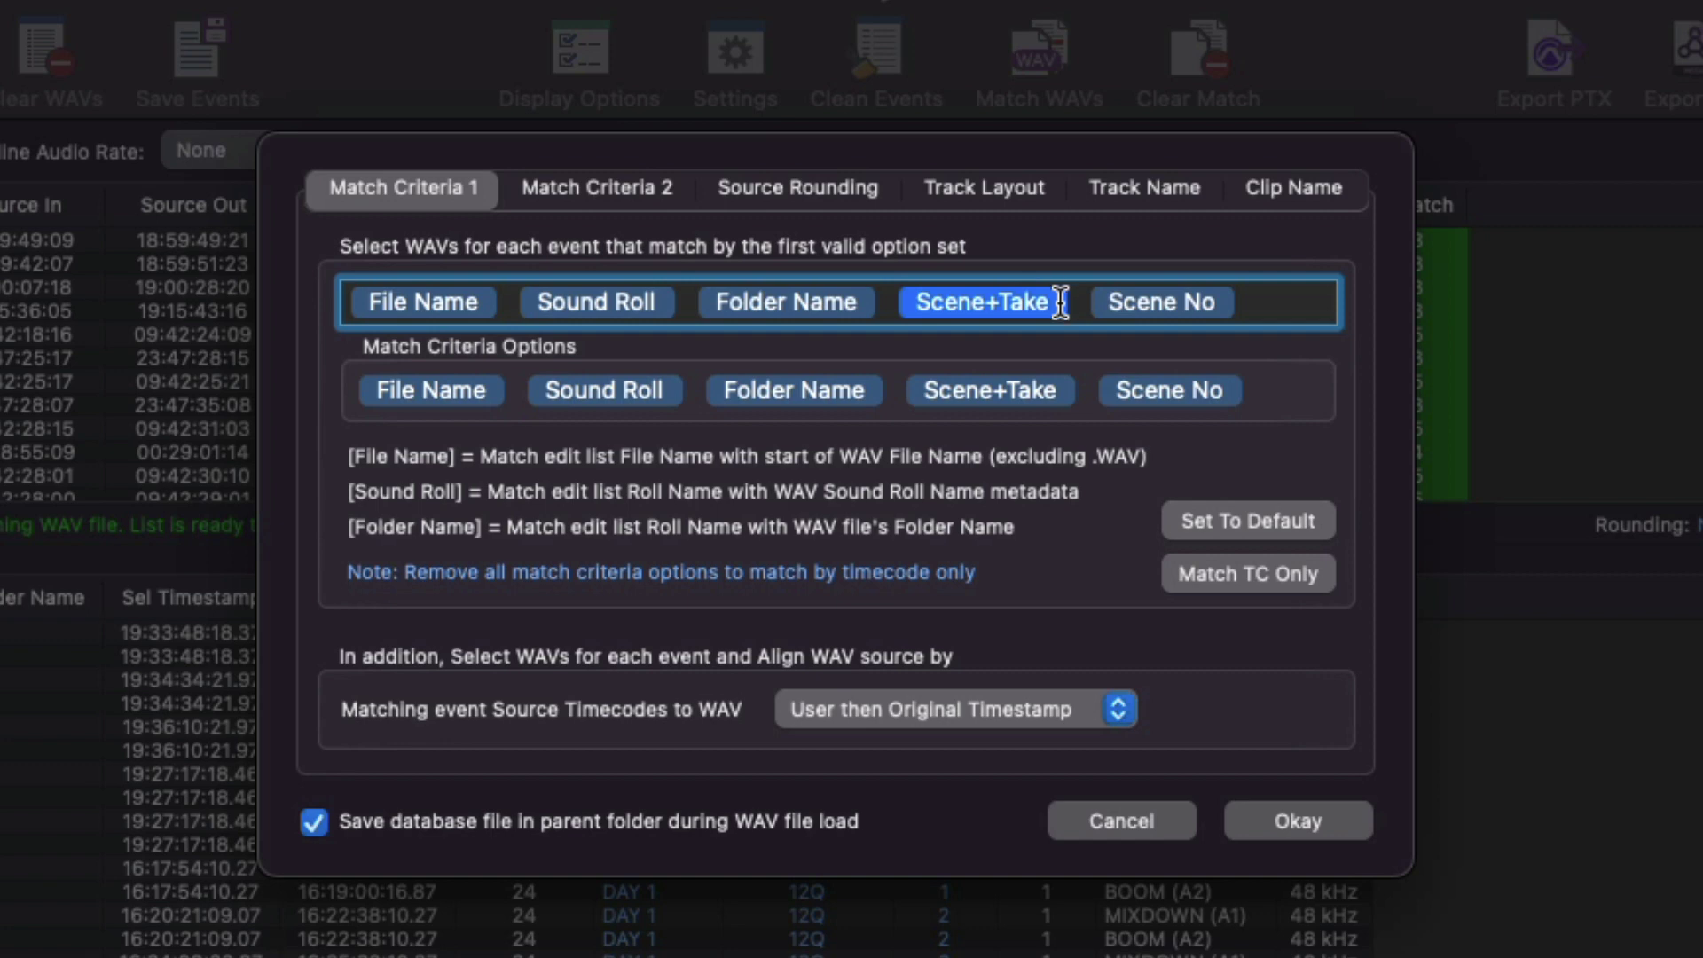
click(1220, 576)
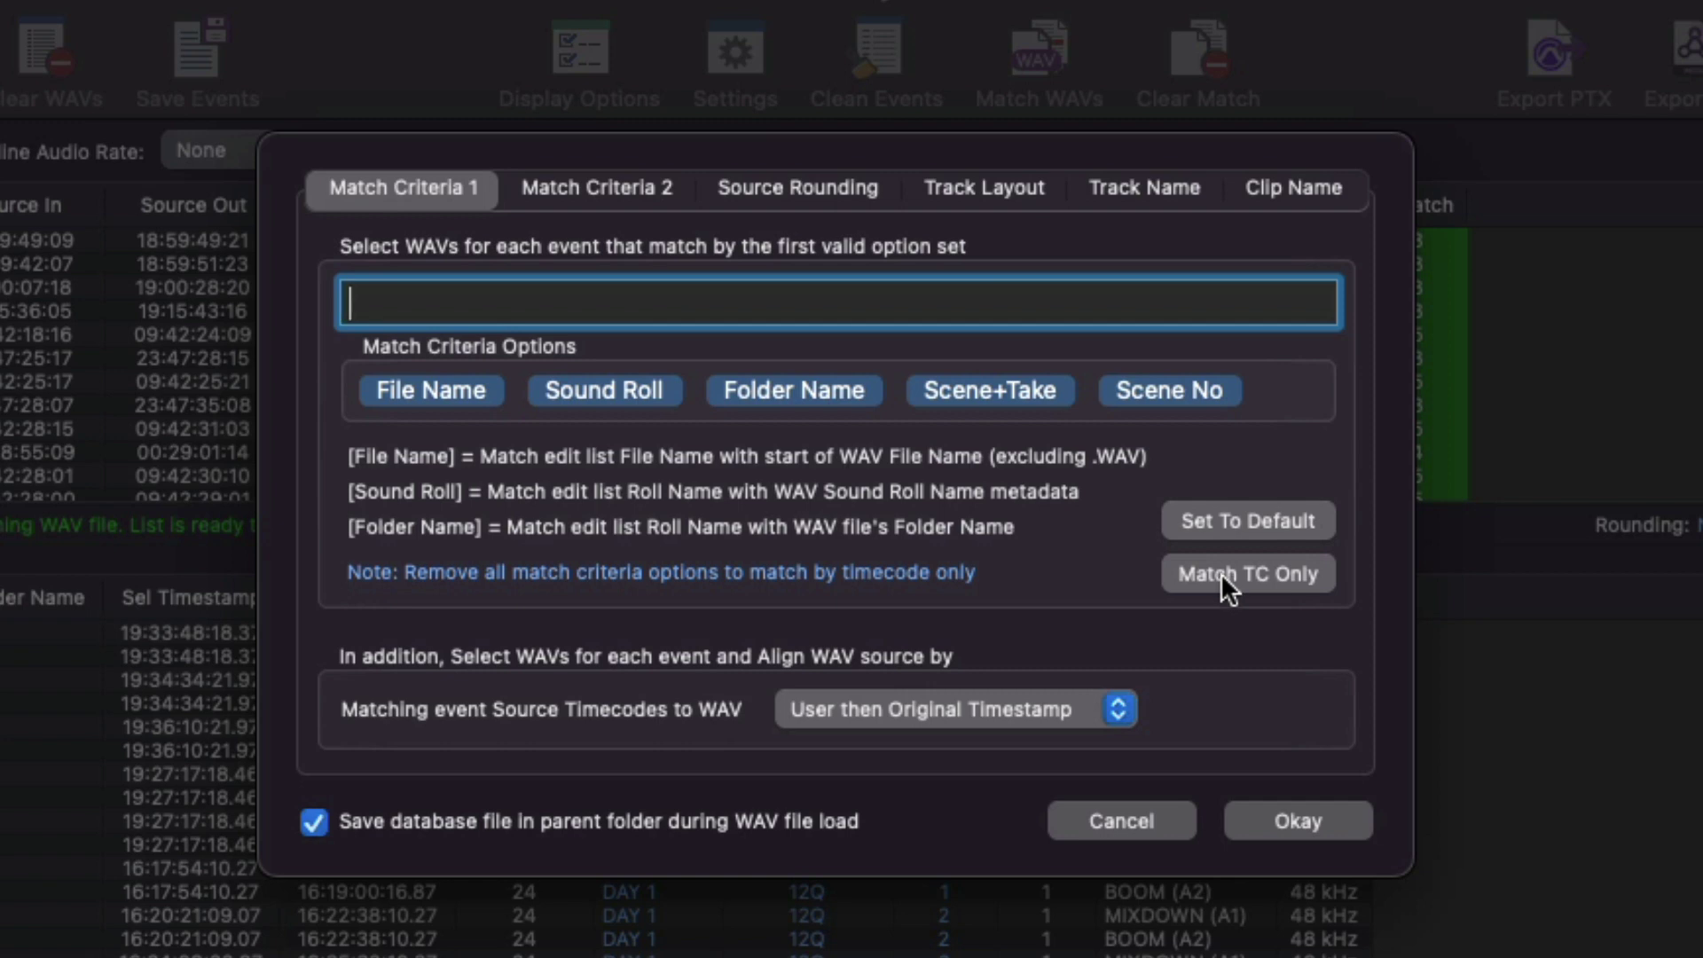
click(1218, 517)
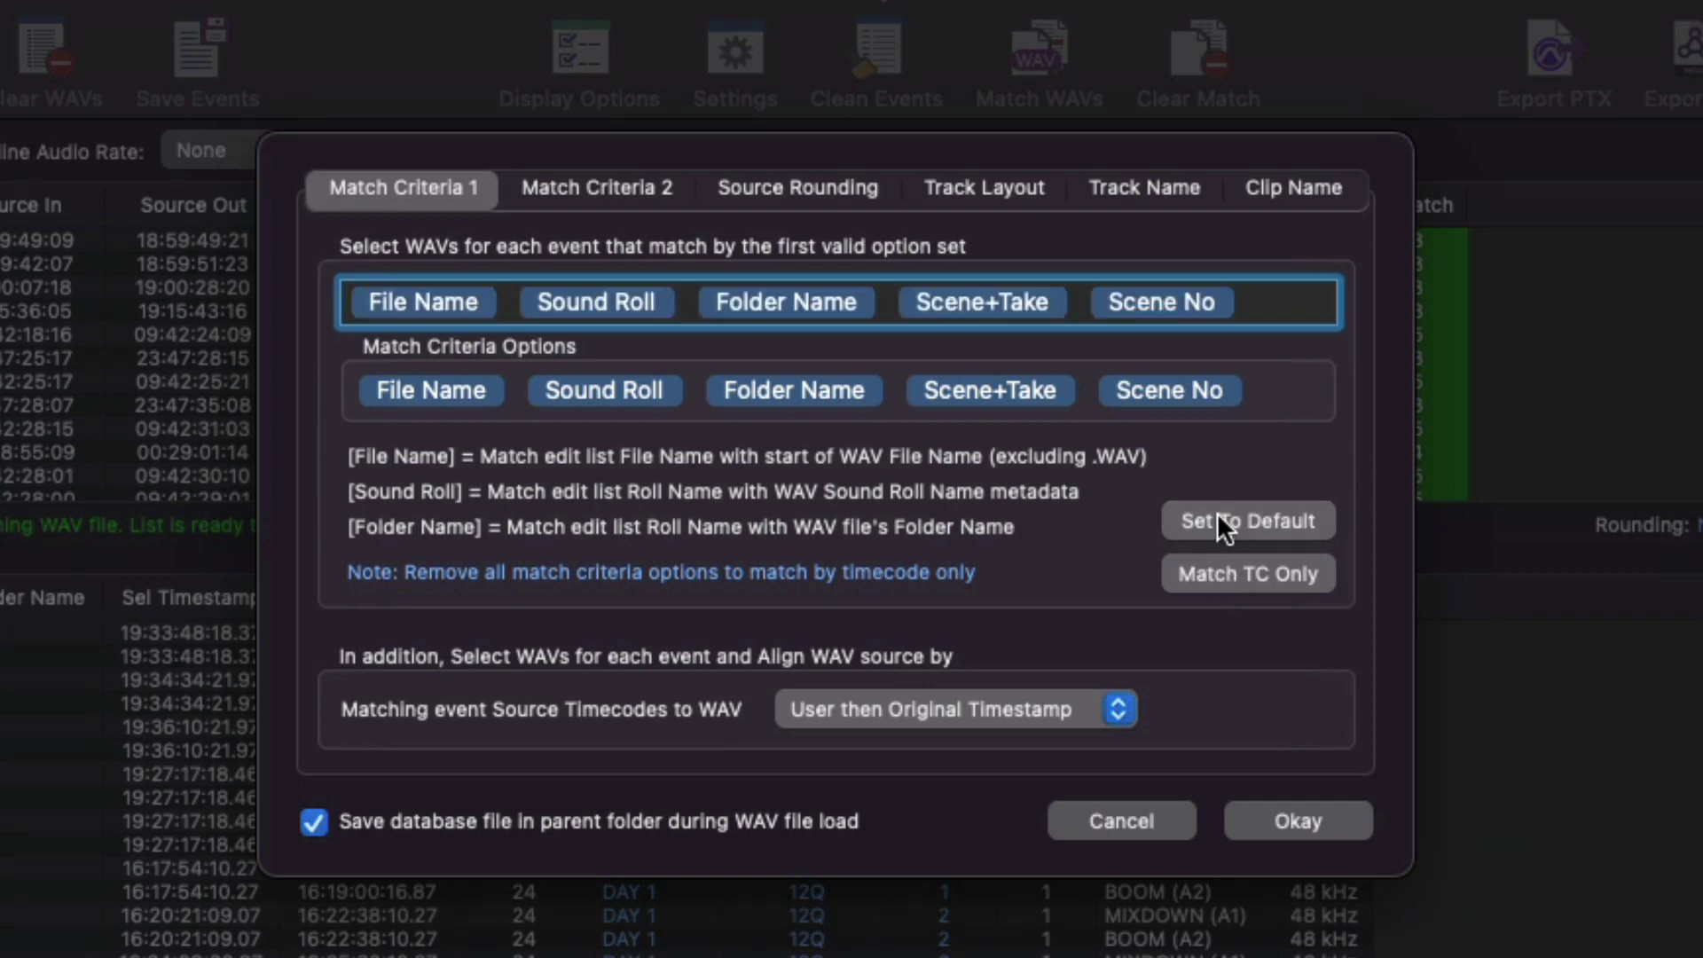
click(608, 190)
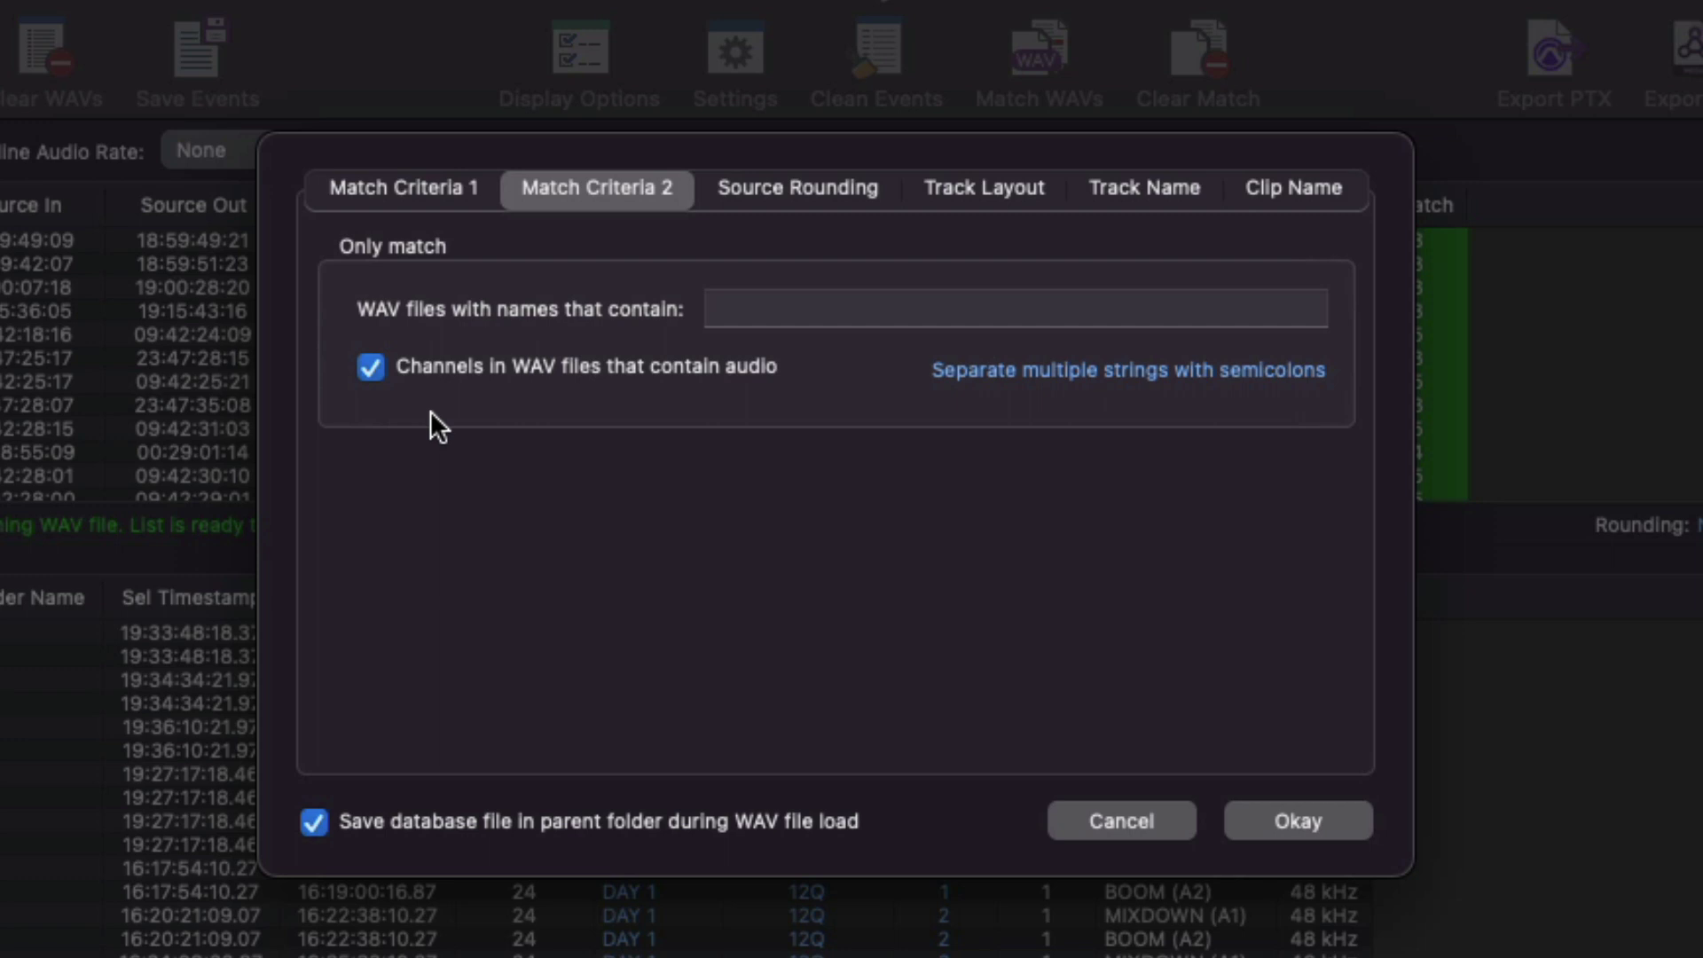
click(802, 194)
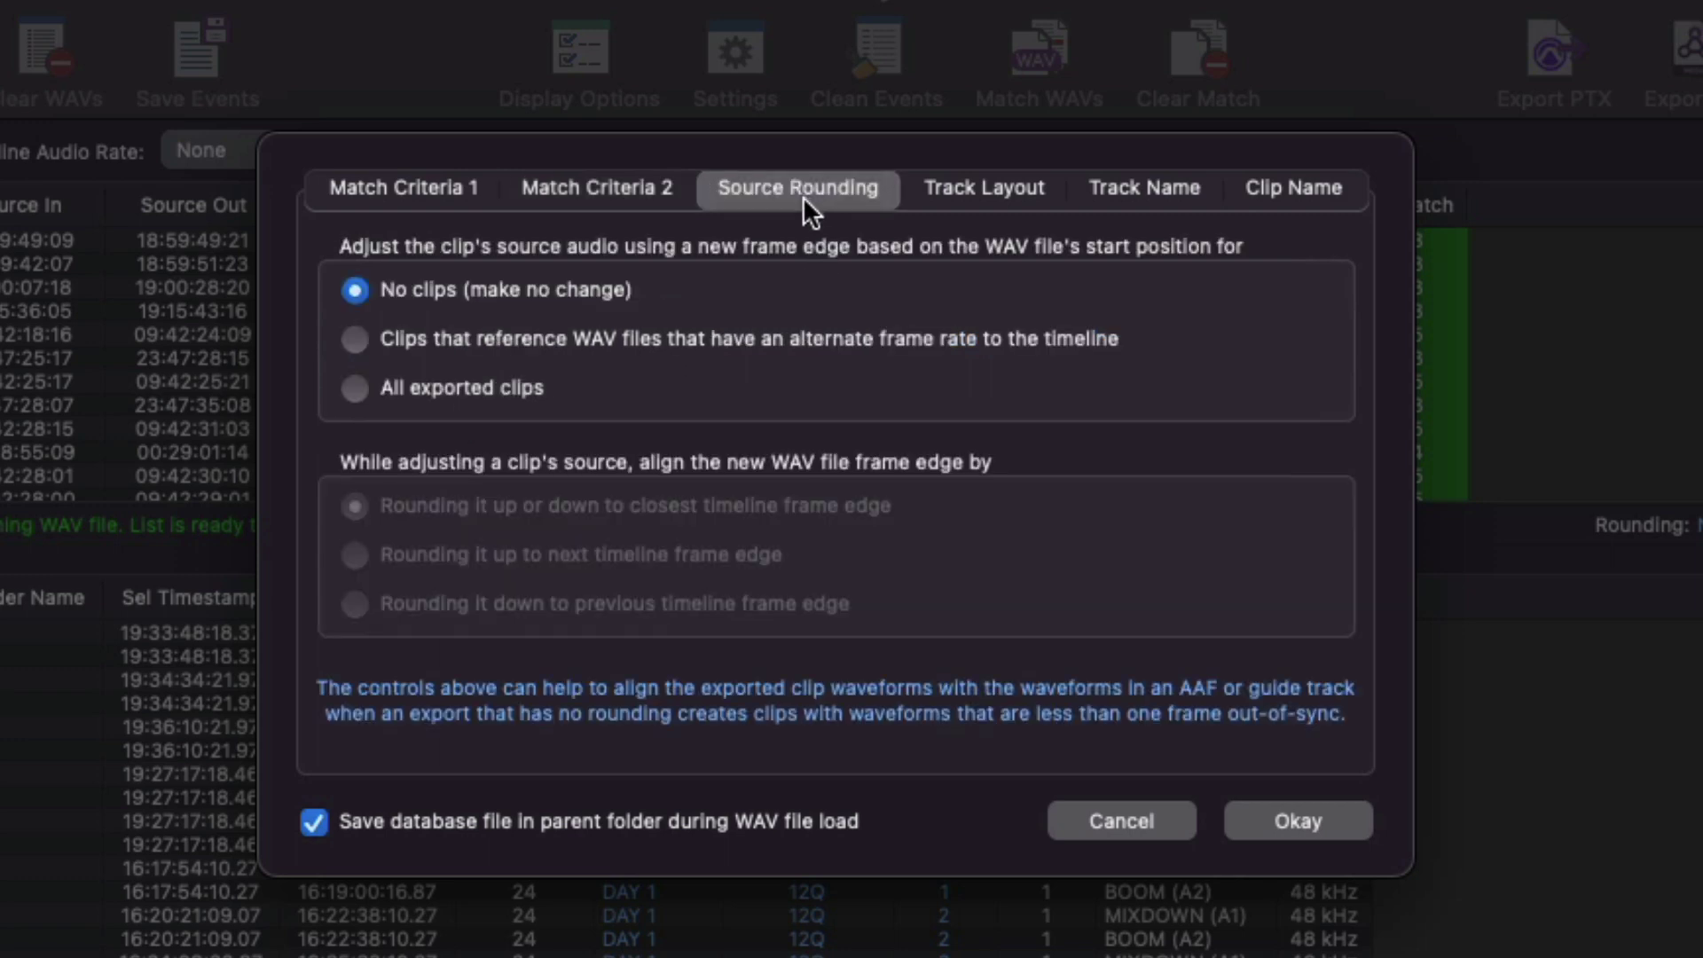
Step: Set source rounding to adjust all exported clips, rounding down to the previous timeline frame edge
click(458, 336)
click(438, 383)
click(436, 556)
click(437, 603)
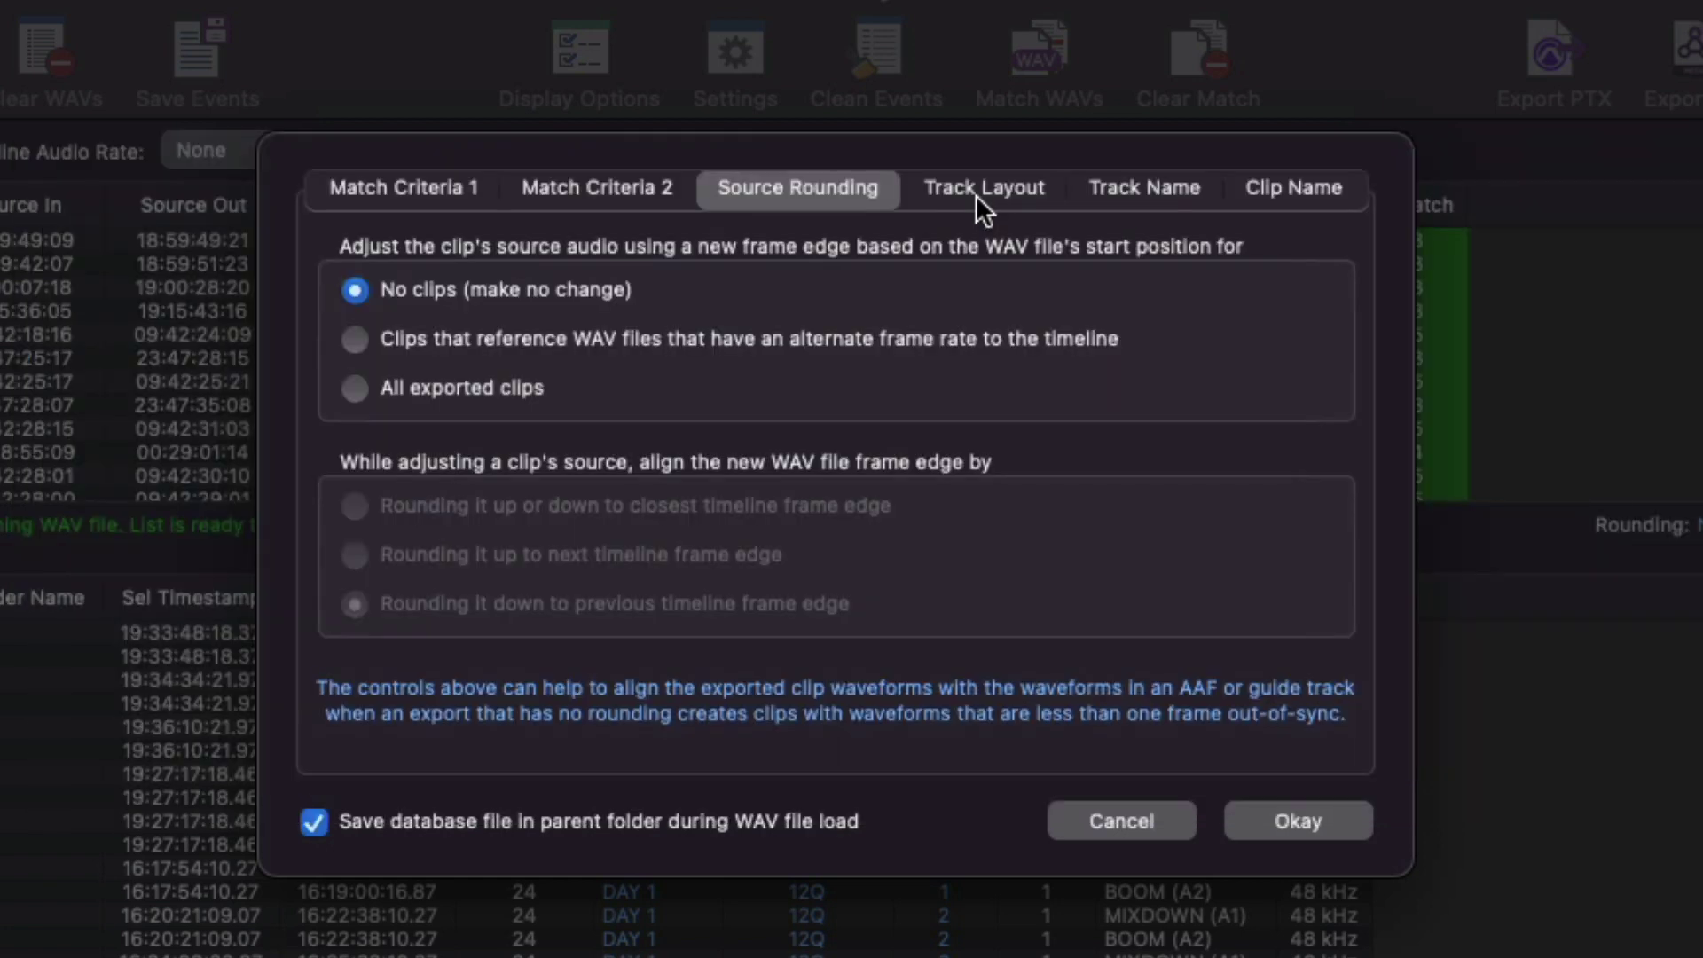
click(978, 194)
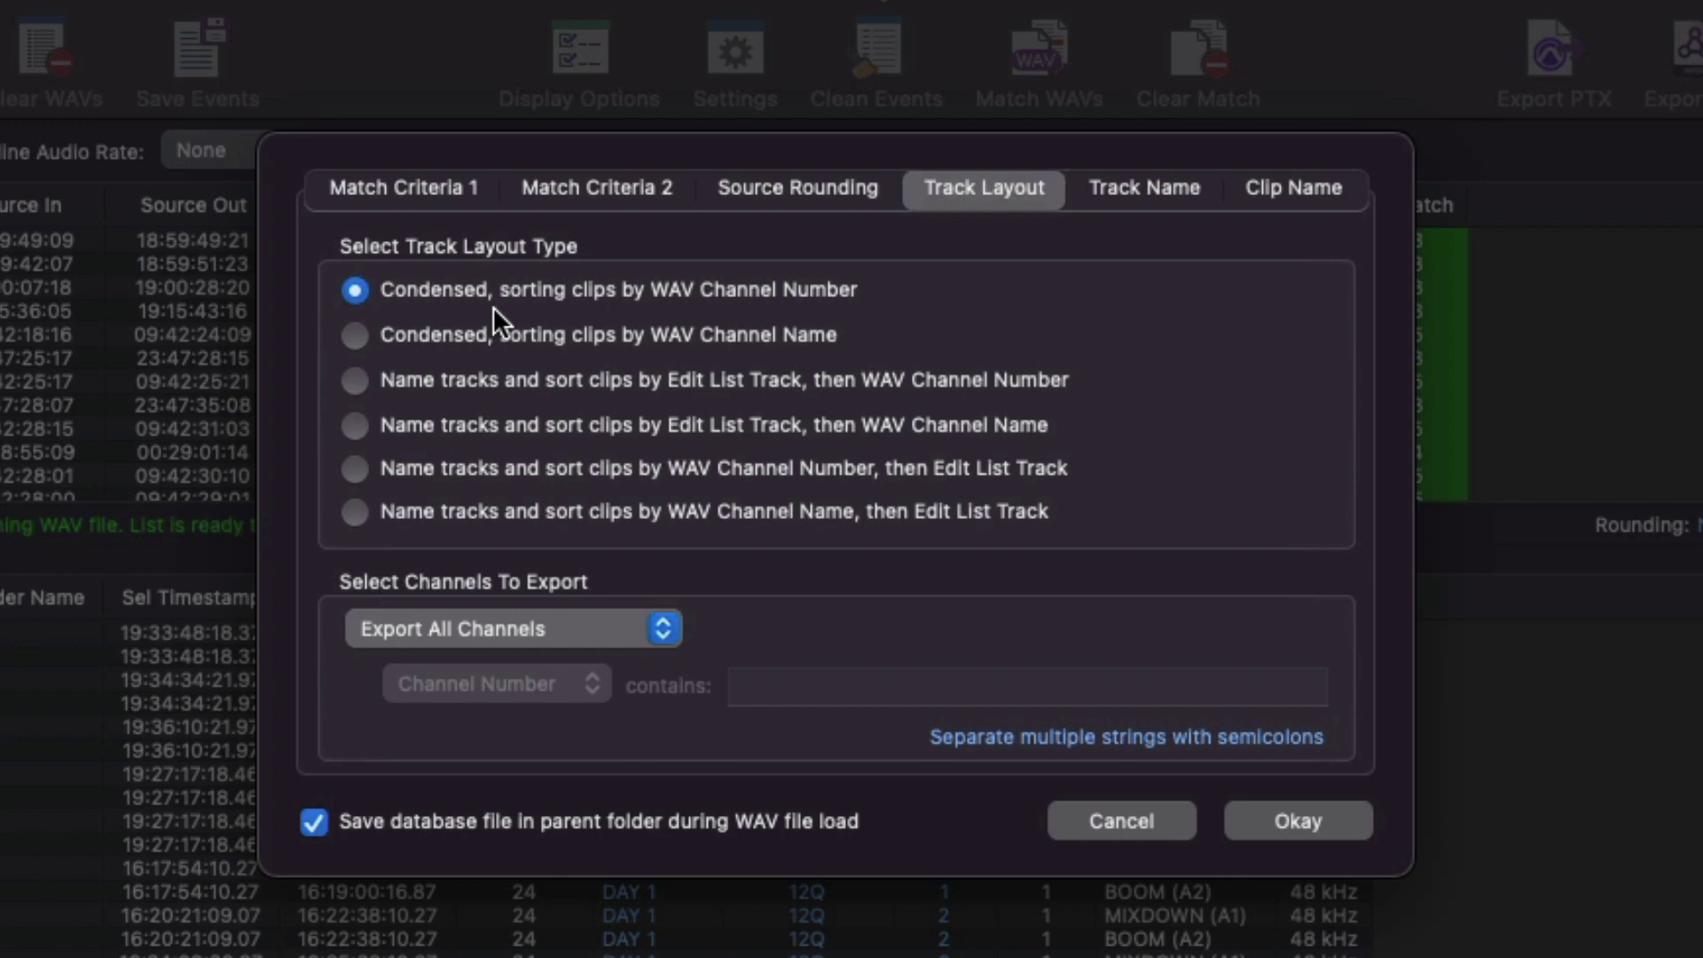
Step: Sort tracks by WAV Channel Name then Edit List Track, review name patterns, and cancel the settings
click(444, 509)
click(1120, 197)
click(954, 302)
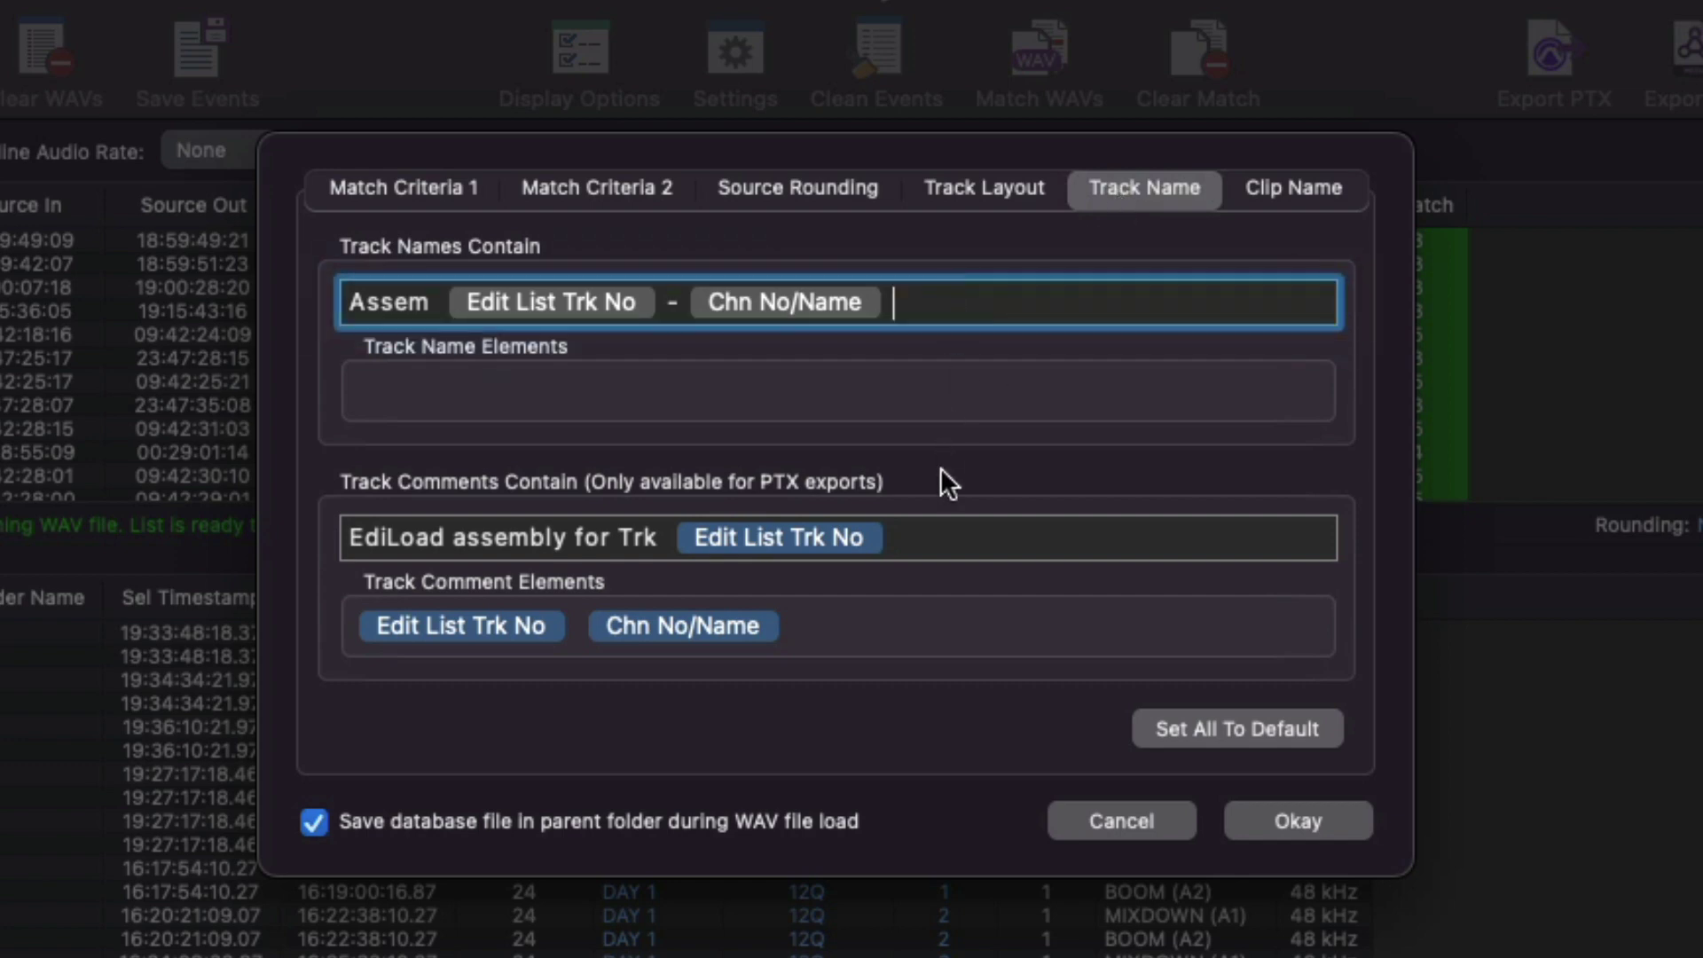
click(943, 537)
click(1272, 194)
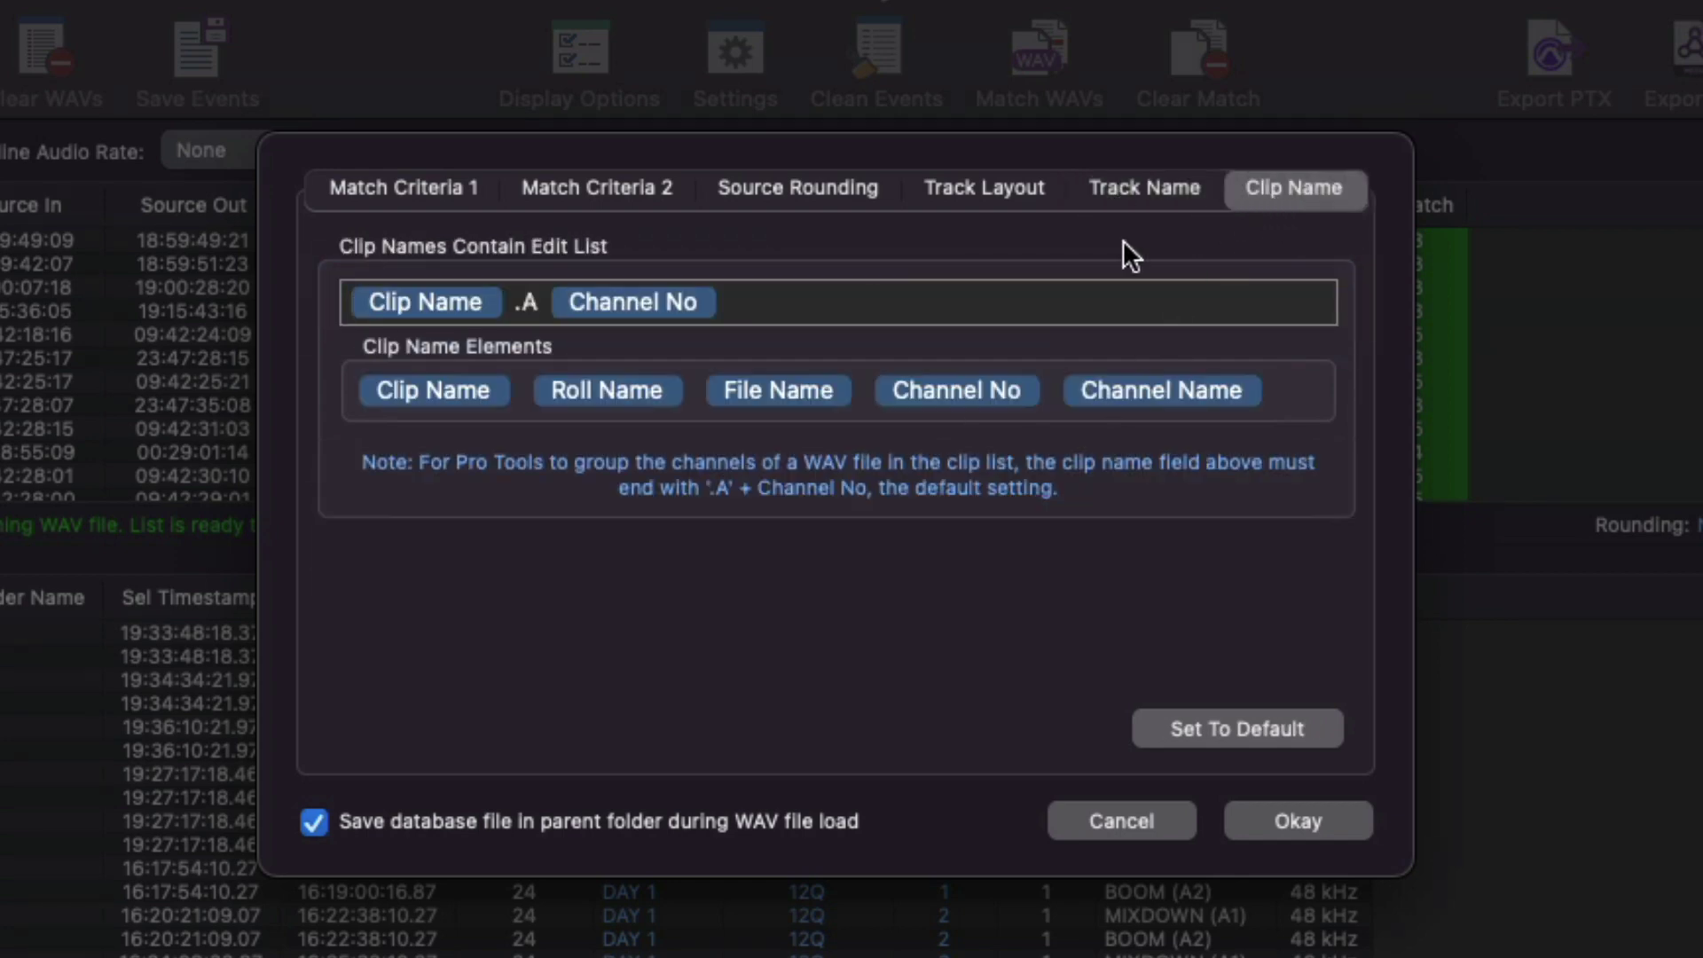
click(920, 302)
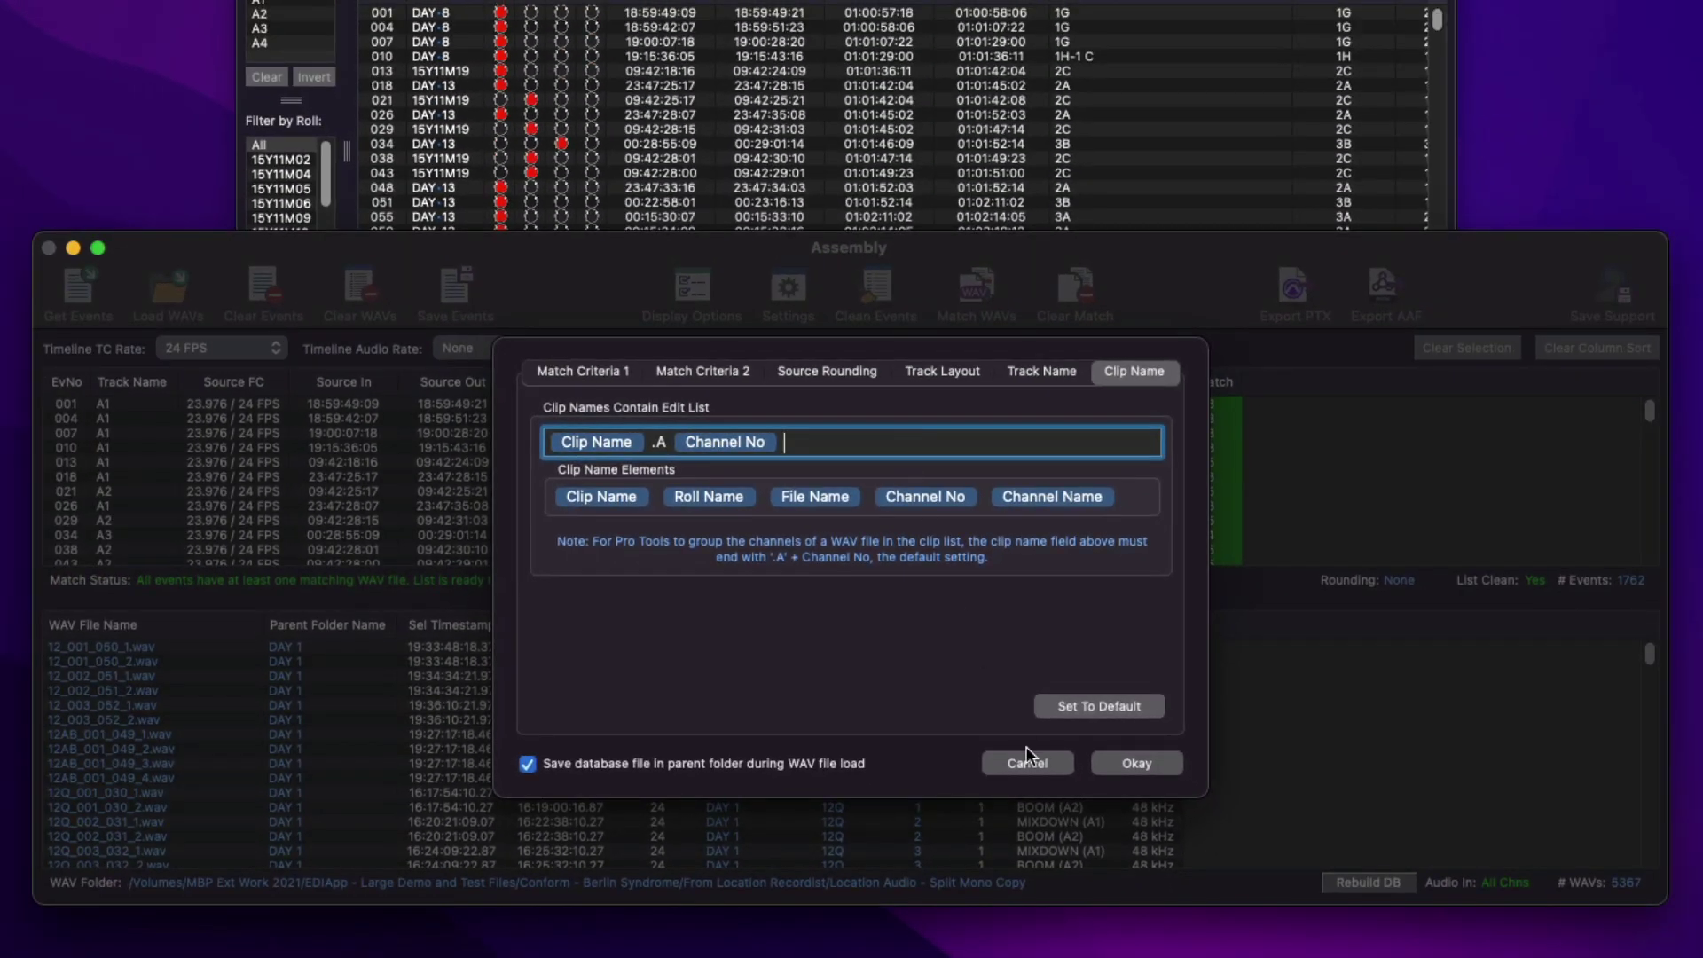
click(1027, 760)
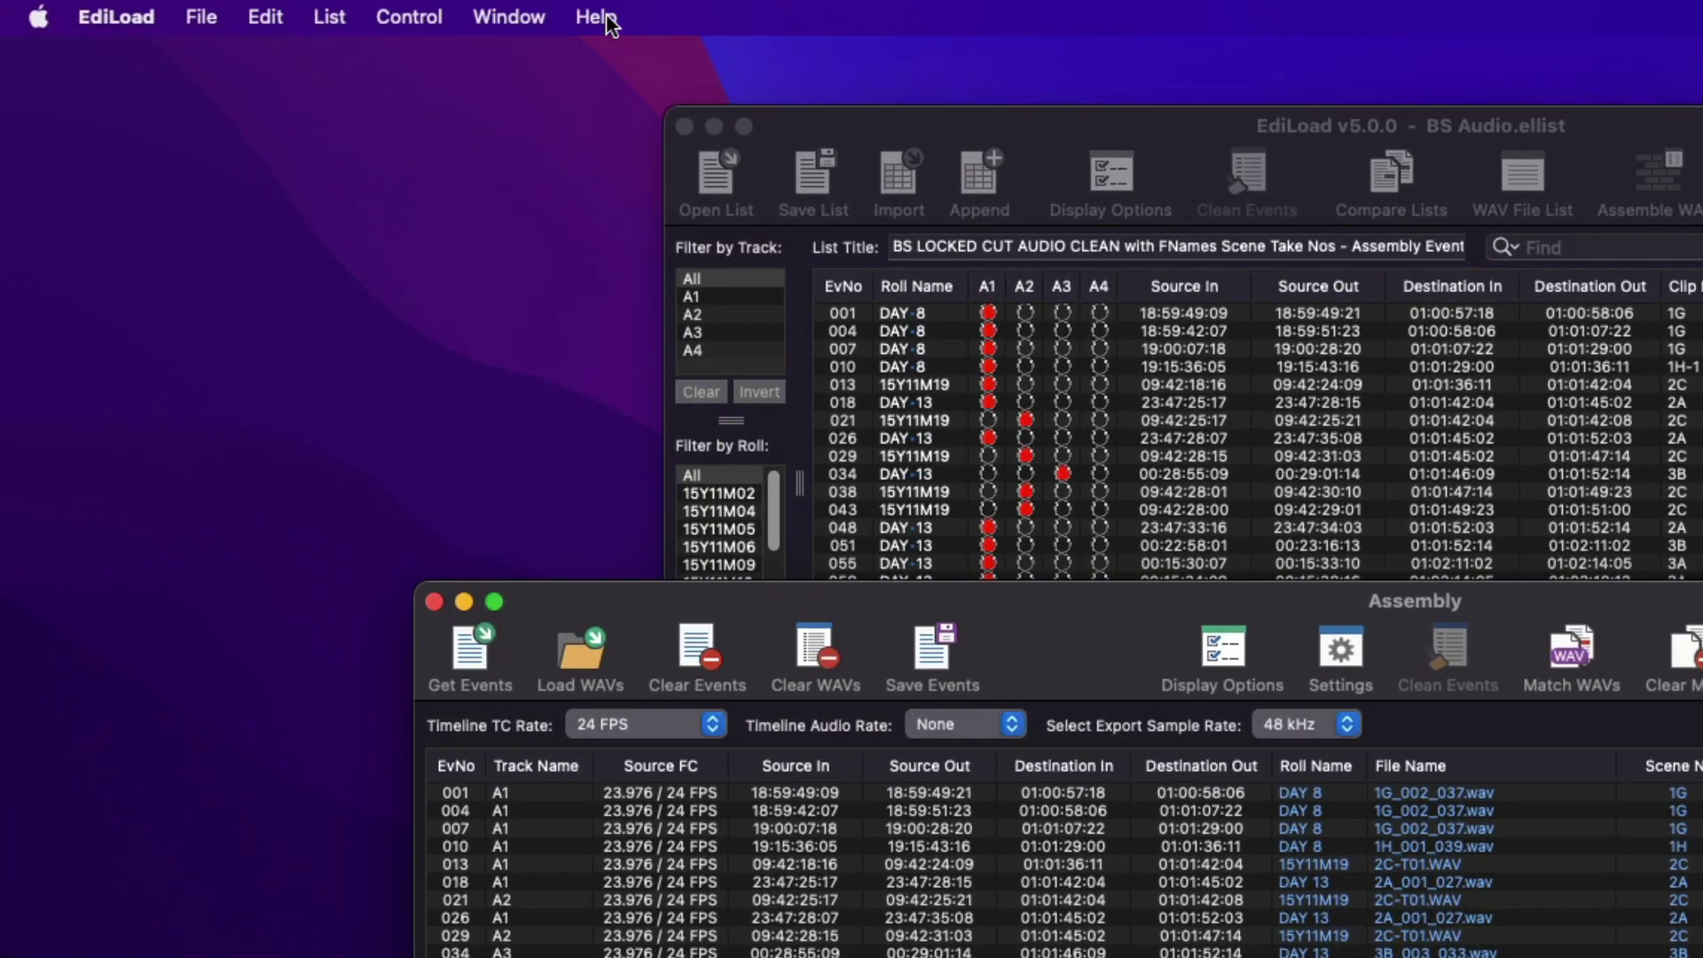
Step: Check the Help menu options, then bring the main BS Audio.ellist window to the front
click(596, 17)
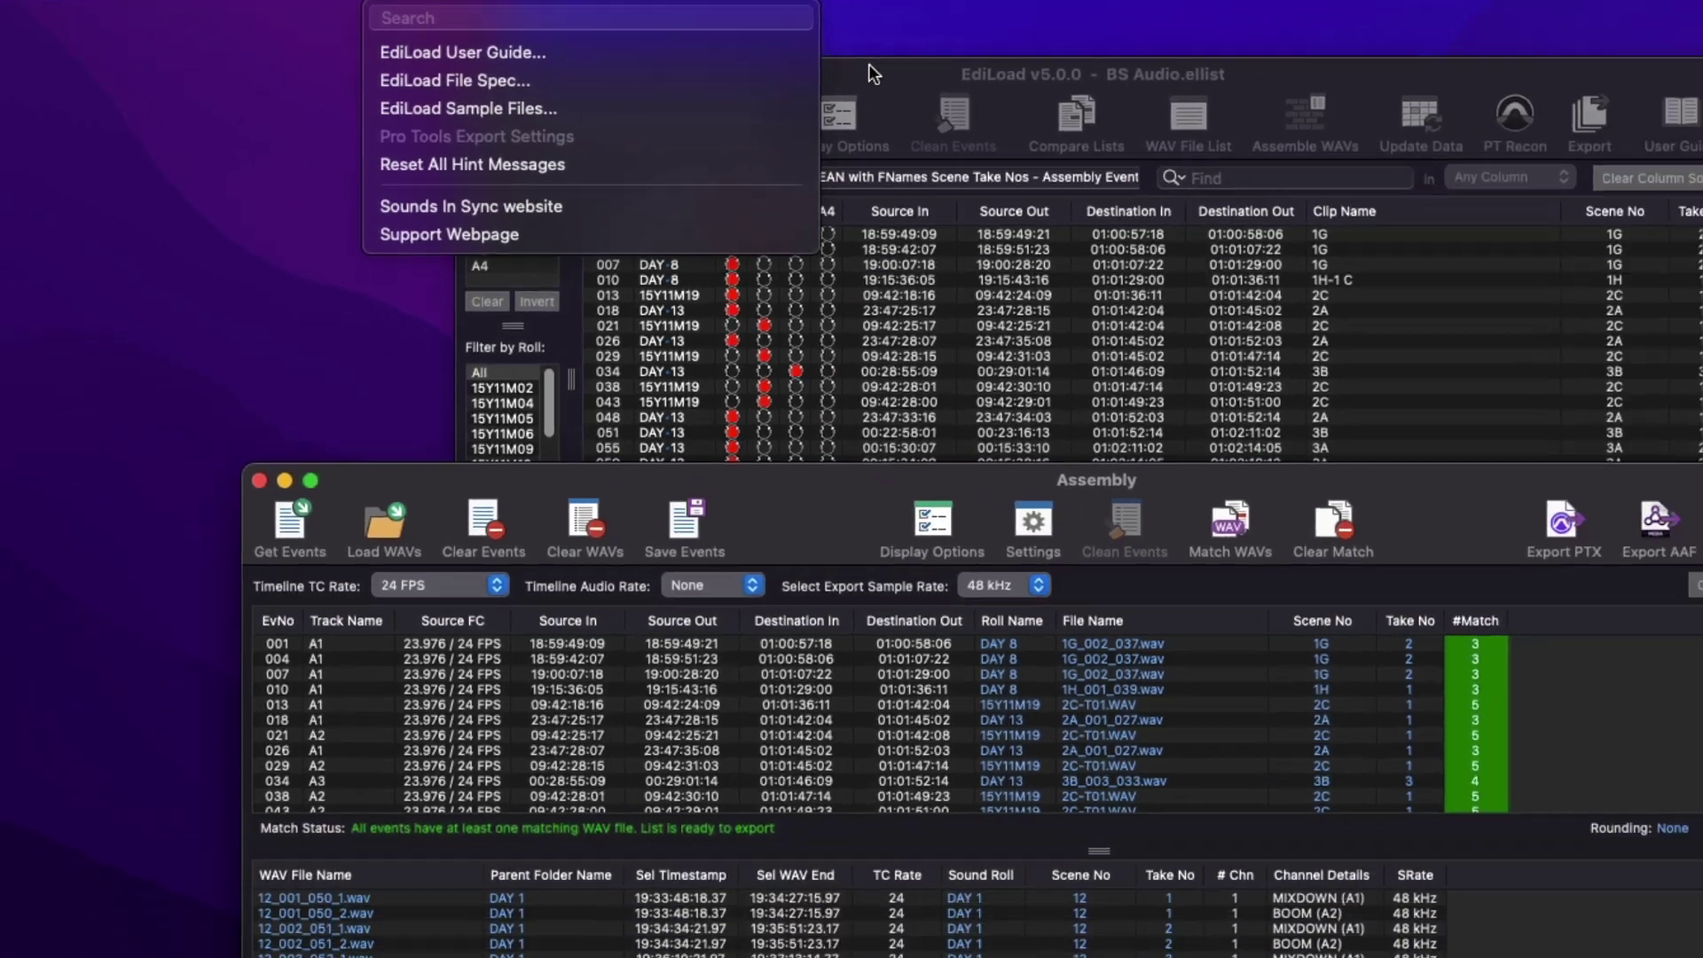
click(1132, 115)
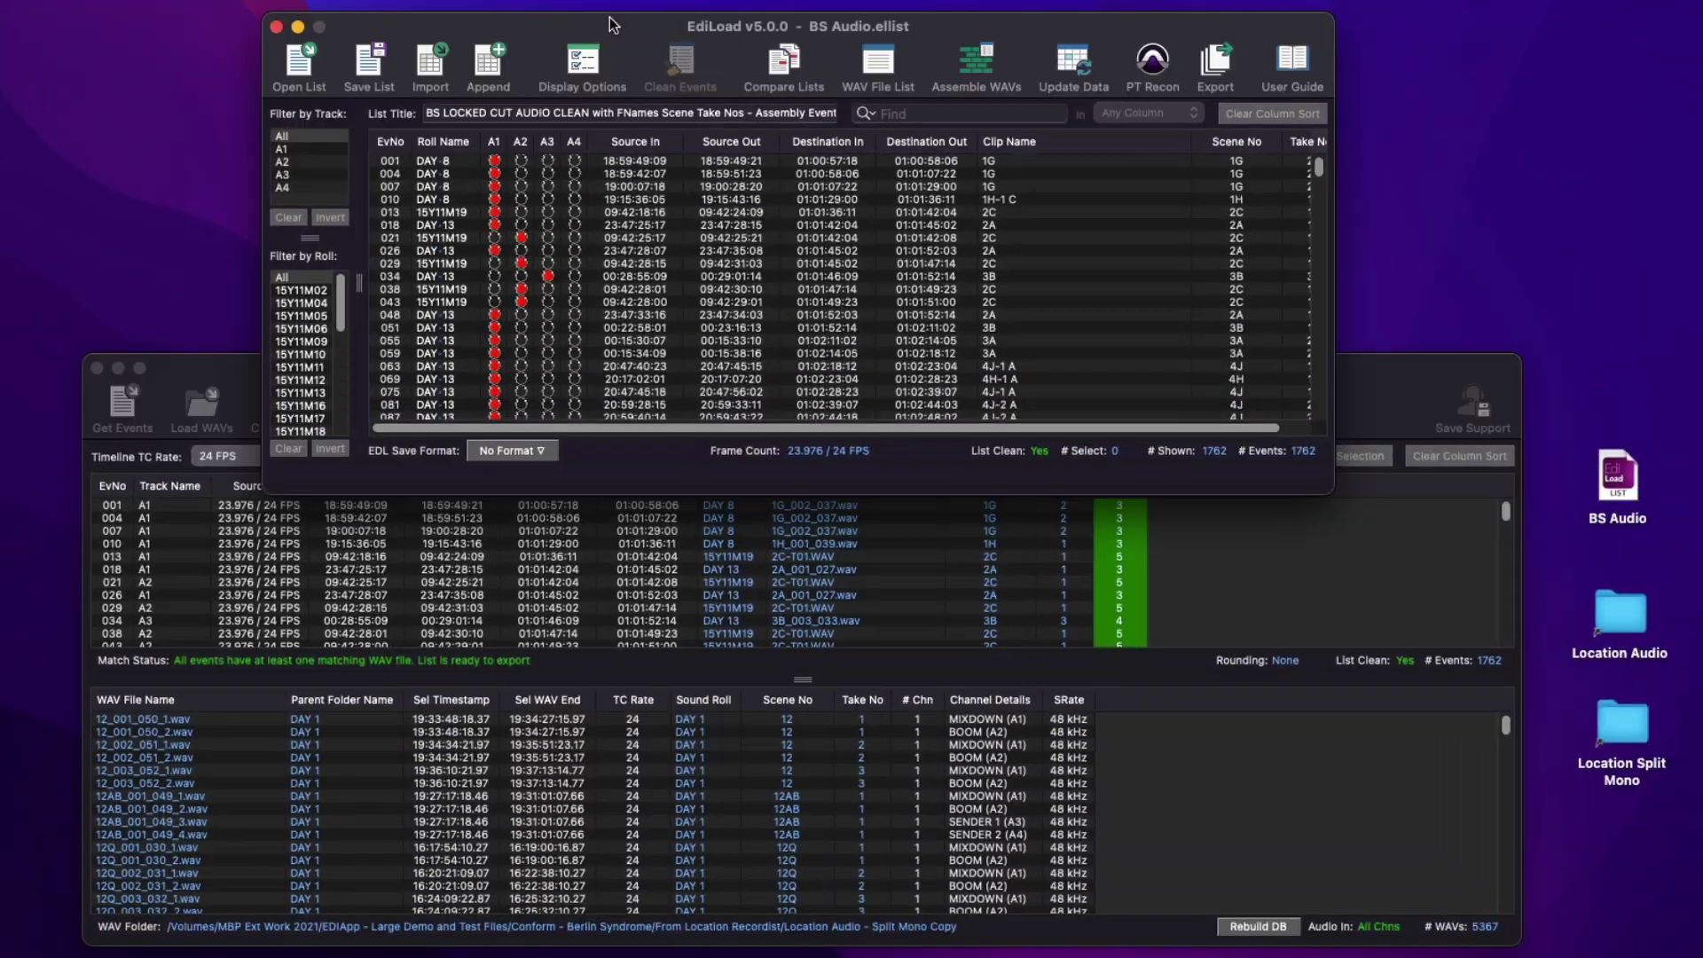